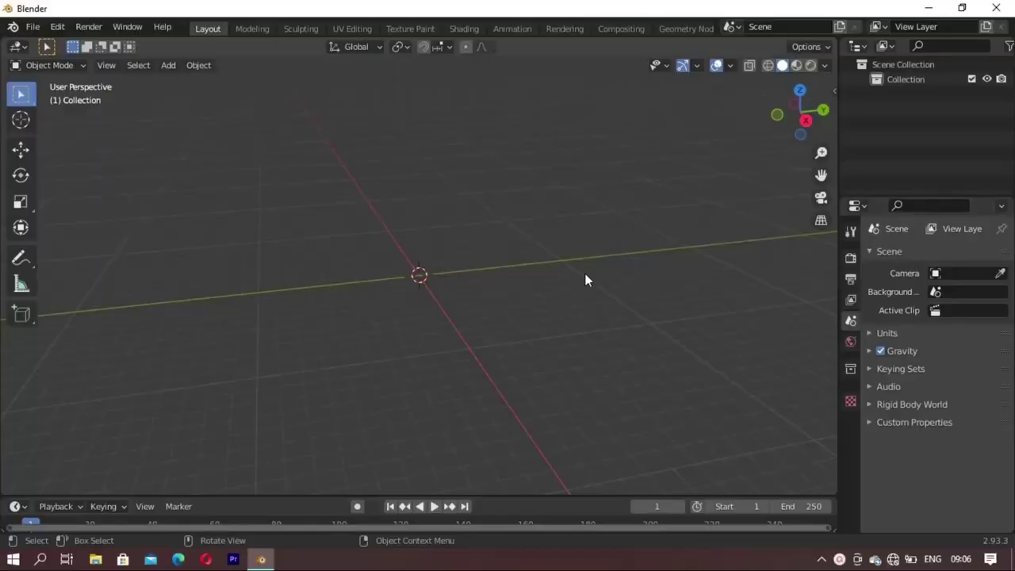
Step: Add a cube to the empty scene and shrink it down
{"action": "key", "text": "shift+a"}
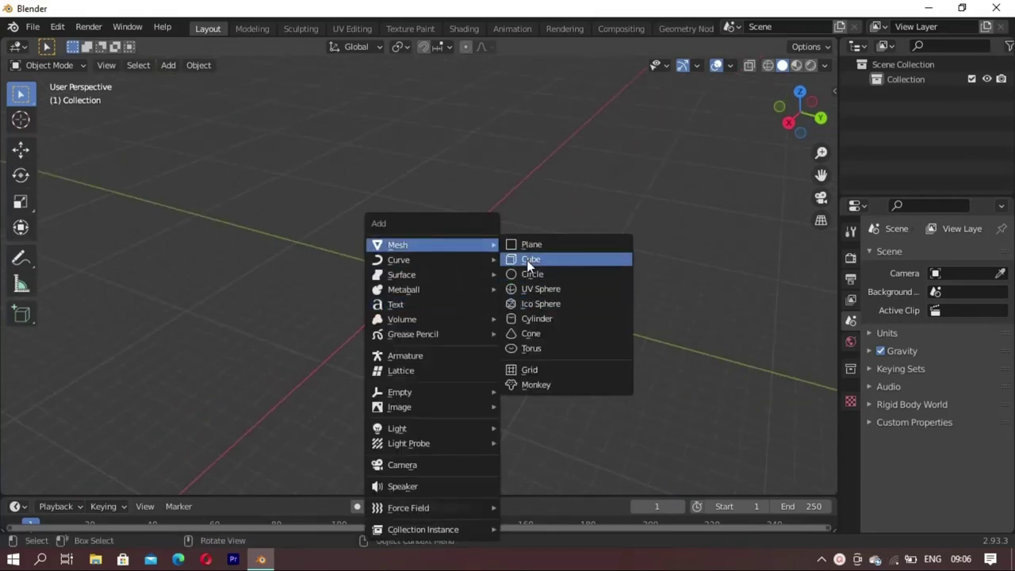
{"action": "left_click", "coordinate": [529, 260]}
{"action": "key", "text": "s"}
{"action": "left_click", "coordinate": [438, 338]}
{"action": "mouse_move", "coordinate": [437, 338]}
{"action": "middle_mouse_down"}
{"action": "mouse_move", "coordinate": [420, 267]}
{"action": "mouse_move", "coordinate": [430, 335]}
{"action": "mouse_move", "coordinate": [370, 320]}
{"action": "middle_mouse_up"}
{"action": "scroll", "coordinate": [420, 268], "scroll_direction": "up", "scroll_amount": 5}
Step: Switch to face selection, then rescale the cube to 0.531
{"action": "key", "text": "Tab"}
{"action": "key", "text": "3"}
{"action": "mouse_move", "coordinate": [398, 272]}
{"action": "middle_mouse_down"}
{"action": "mouse_move", "coordinate": [453, 300]}
{"action": "mouse_move", "coordinate": [419, 280]}
{"action": "mouse_move", "coordinate": [405, 308]}
{"action": "mouse_move", "coordinate": [458, 365]}
{"action": "mouse_move", "coordinate": [428, 342]}
{"action": "mouse_move", "coordinate": [408, 251]}
{"action": "mouse_move", "coordinate": [373, 283]}
{"action": "middle_mouse_up"}
{"action": "key", "text": "Tab"}
{"action": "key", "text": "s"}
{"action": "left_click", "coordinate": [453, 317]}
{"action": "scroll", "coordinate": [423, 300], "scroll_direction": "up", "scroll_amount": 2}
{"action": "scroll", "coordinate": [419, 283], "scroll_direction": "up", "scroll_amount": 1}
Step: Extrude the cube's front-left side face outward to lengthen it into a block
{"action": "key", "text": "Tab"}
{"action": "left_click", "coordinate": [377, 284]}
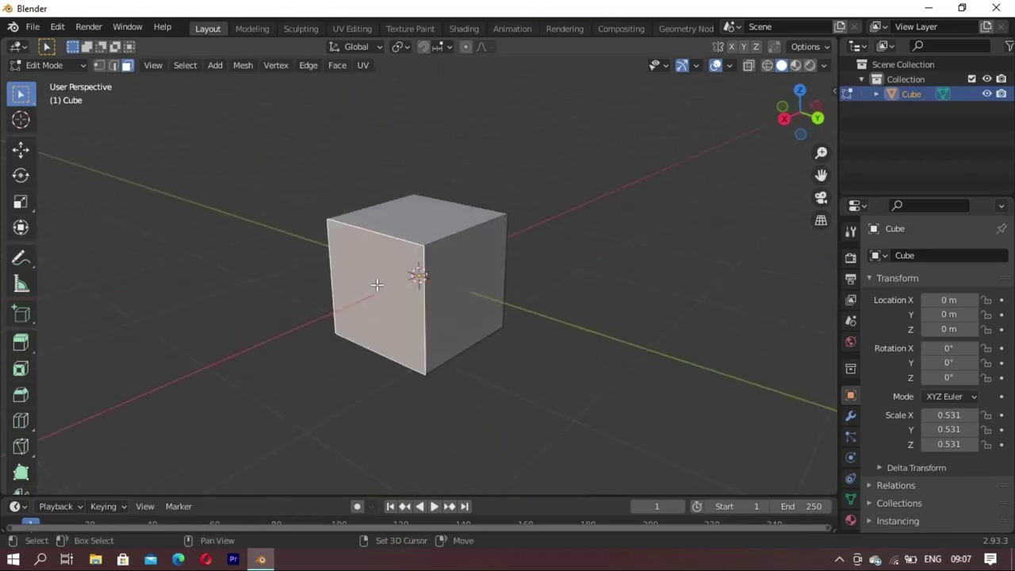
{"action": "key", "text": "e"}
{"action": "left_click", "coordinate": [362, 379]}
{"action": "mouse_move", "coordinate": [363, 379]}
{"action": "middle_mouse_down"}
{"action": "mouse_move", "coordinate": [389, 358]}
{"action": "mouse_move", "coordinate": [431, 415]}
{"action": "mouse_move", "coordinate": [415, 367]}
{"action": "mouse_move", "coordinate": [397, 351]}
{"action": "middle_mouse_up"}
Step: Raise the block to Z 0.23976 and flatten its height to 0.259
{"action": "key", "text": "Tab"}
{"action": "key", "text": "g"}
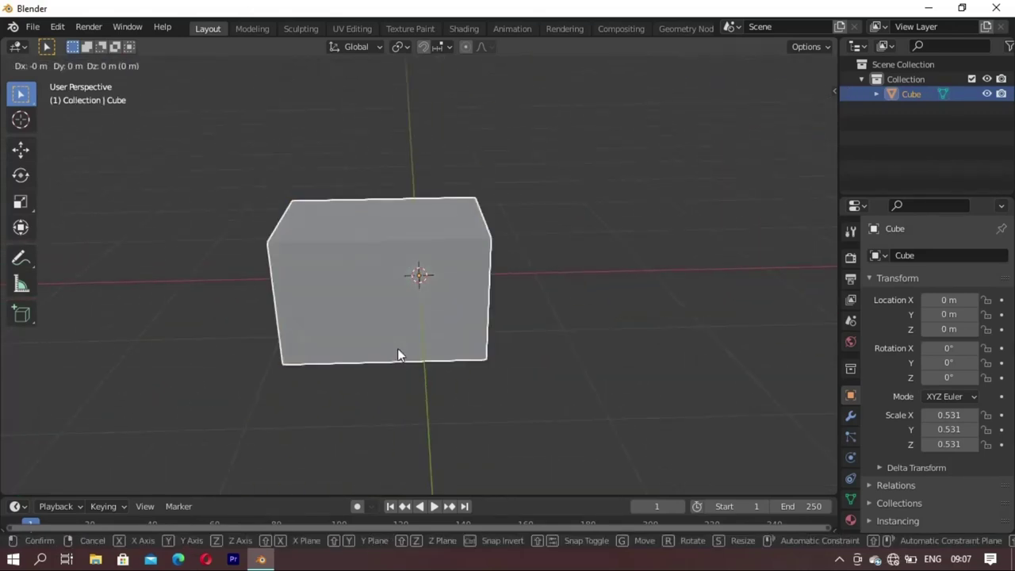
{"action": "key", "text": "z"}
{"action": "left_click", "coordinate": [403, 361]}
{"action": "key", "text": "s"}
{"action": "key", "text": "z"}
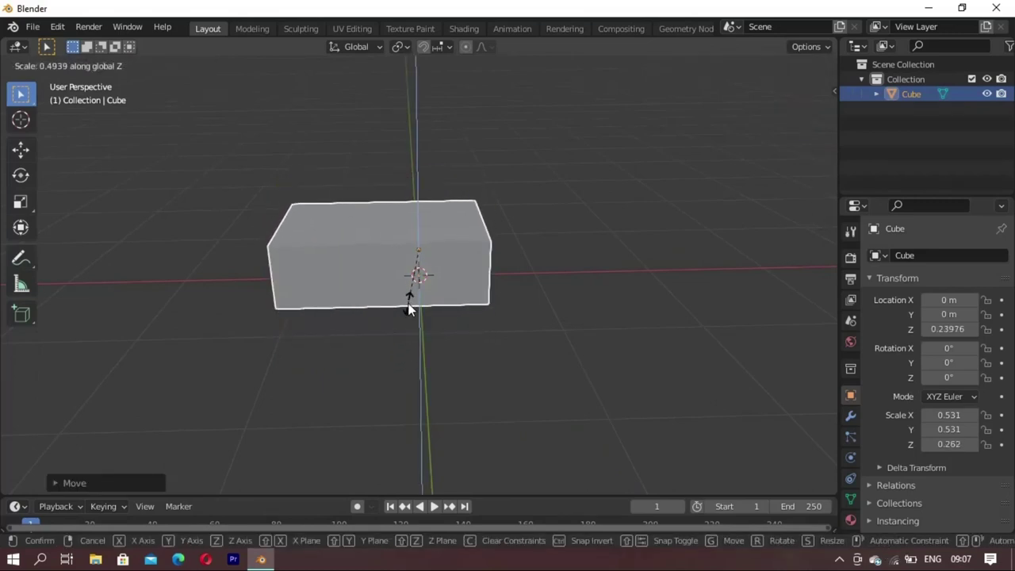
{"action": "left_click", "coordinate": [406, 305]}
{"action": "mouse_move", "coordinate": [406, 305]}
{"action": "middle_mouse_down"}
{"action": "mouse_move", "coordinate": [524, 320]}
{"action": "mouse_move", "coordinate": [437, 361]}
{"action": "middle_mouse_up"}
Step: Scale the box to 0.350 on Y and 0.454 on X
{"action": "key", "text": "s"}
{"action": "key", "text": "y"}
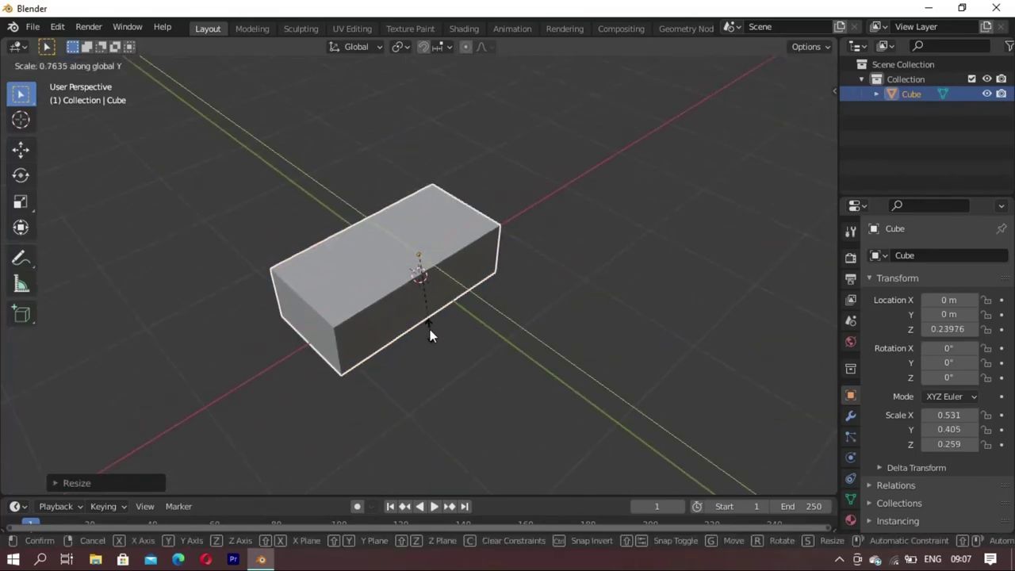
{"action": "left_click", "coordinate": [426, 322]}
{"action": "mouse_move", "coordinate": [427, 322]}
{"action": "middle_mouse_down"}
{"action": "mouse_move", "coordinate": [432, 298]}
{"action": "mouse_move", "coordinate": [380, 368]}
{"action": "mouse_move", "coordinate": [444, 331]}
{"action": "mouse_move", "coordinate": [362, 306]}
{"action": "mouse_move", "coordinate": [410, 344]}
{"action": "middle_mouse_up"}
{"action": "key", "text": "s"}
{"action": "key", "text": "x"}
{"action": "left_click", "coordinate": [411, 366]}
{"action": "left_click", "coordinate": [410, 321]}
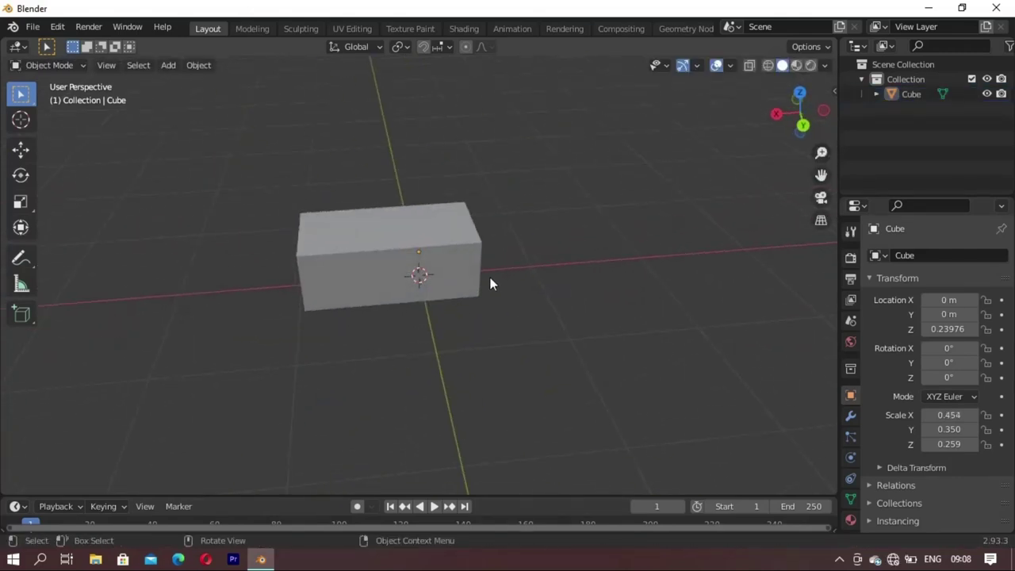
{"action": "mouse_move", "coordinate": [491, 284]}
{"action": "middle_mouse_down"}
{"action": "mouse_move", "coordinate": [392, 339]}
{"action": "mouse_move", "coordinate": [401, 277]}
{"action": "mouse_move", "coordinate": [365, 277]}
{"action": "mouse_move", "coordinate": [385, 234]}
{"action": "mouse_move", "coordinate": [363, 318]}
{"action": "middle_mouse_up"}
{"action": "key", "text": "Tab"}
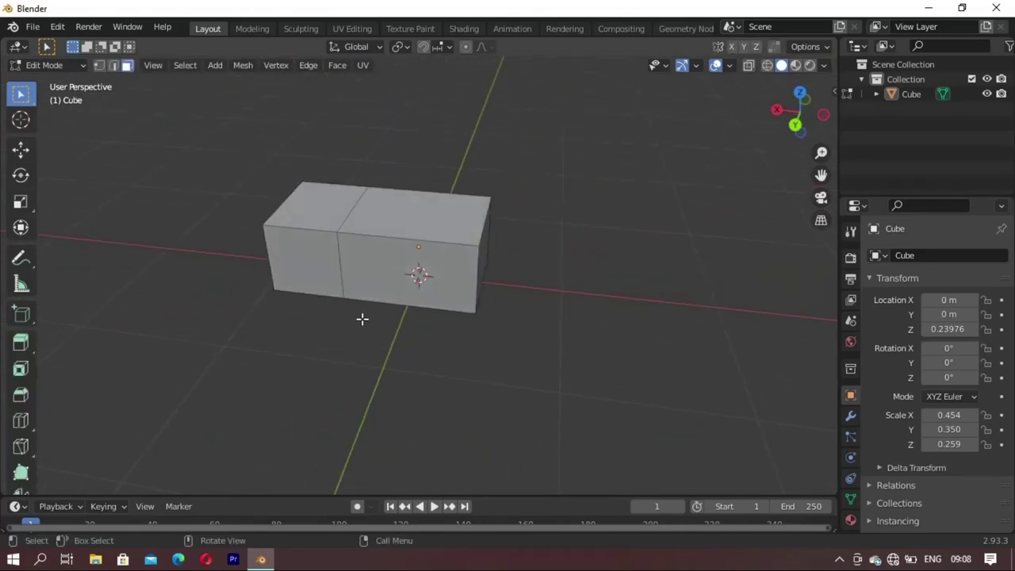
Step: Duplicate the box and move the copy sideways along X beside the original
{"action": "key", "text": "Tab"}
{"action": "key", "text": "Tab"}
{"action": "middle_click_drag", "start_coordinate": [413, 258], "coordinate": [396, 276]}
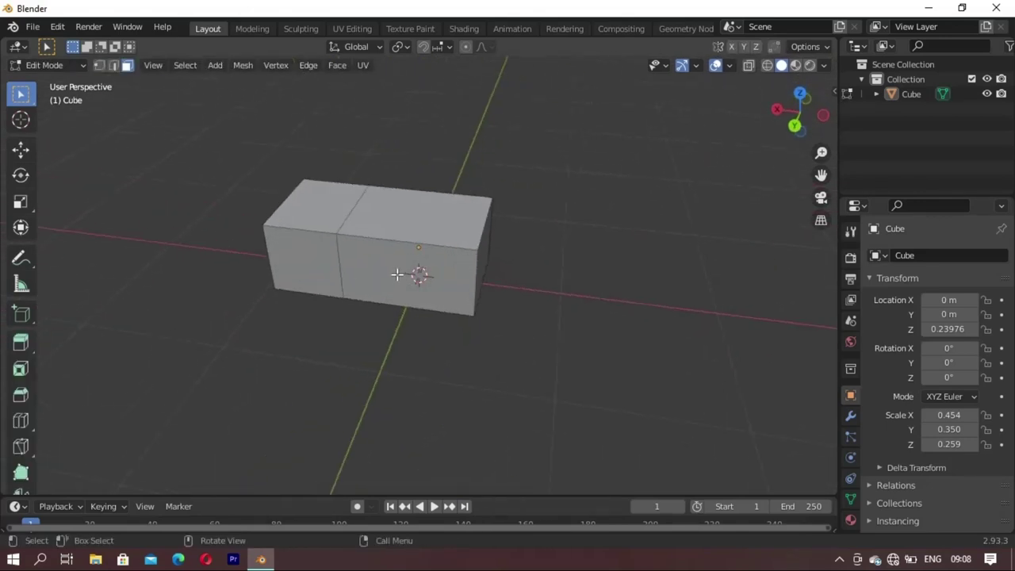
{"action": "key", "text": "Tab"}
{"action": "key", "text": "shift+d"}
{"action": "right_click", "coordinate": [388, 265]}
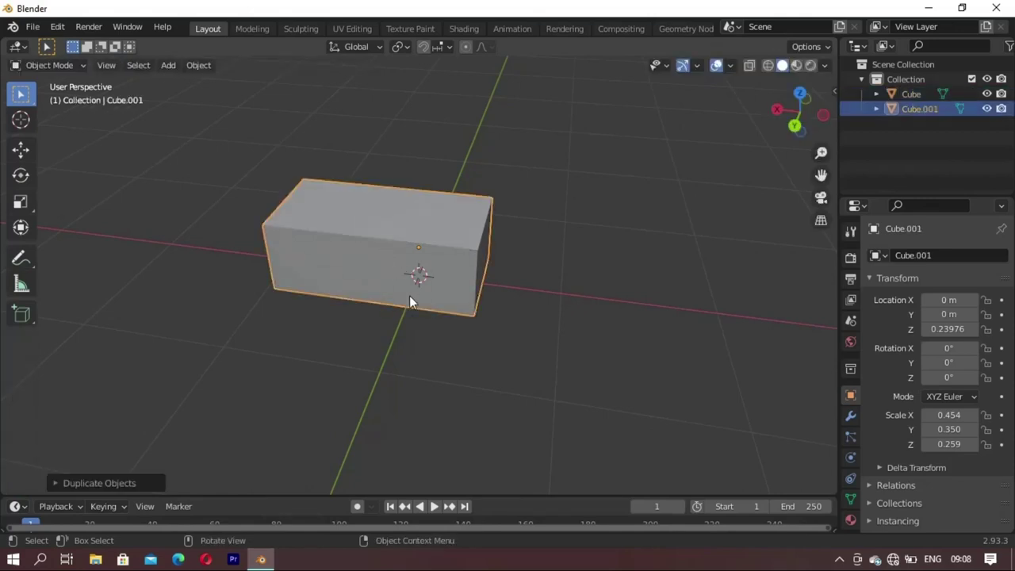
{"action": "middle_click_drag", "start_coordinate": [411, 297], "coordinate": [418, 281]}
{"action": "key", "text": "x"}
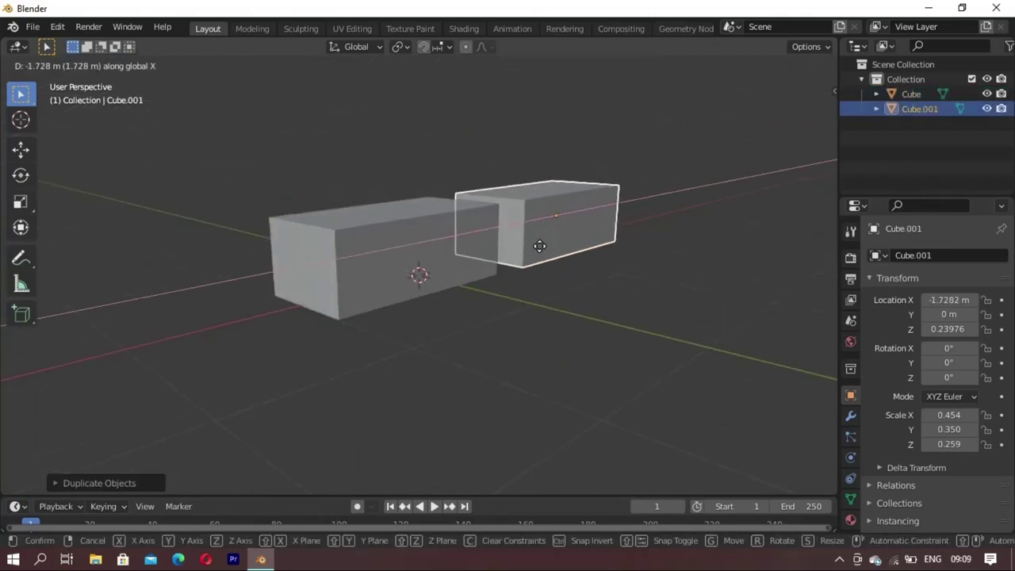
{"action": "left_click", "coordinate": [523, 261]}
Step: Select the original box and pick faces on it in Edit Mode
{"action": "left_click", "coordinate": [411, 261]}
{"action": "key", "text": "Tab"}
{"action": "mouse_move", "coordinate": [506, 283]}
{"action": "middle_mouse_down"}
{"action": "mouse_move", "coordinate": [420, 266]}
{"action": "mouse_move", "coordinate": [373, 285]}
{"action": "mouse_move", "coordinate": [367, 235]}
{"action": "middle_mouse_up"}
{"action": "key", "text": "Tab"}
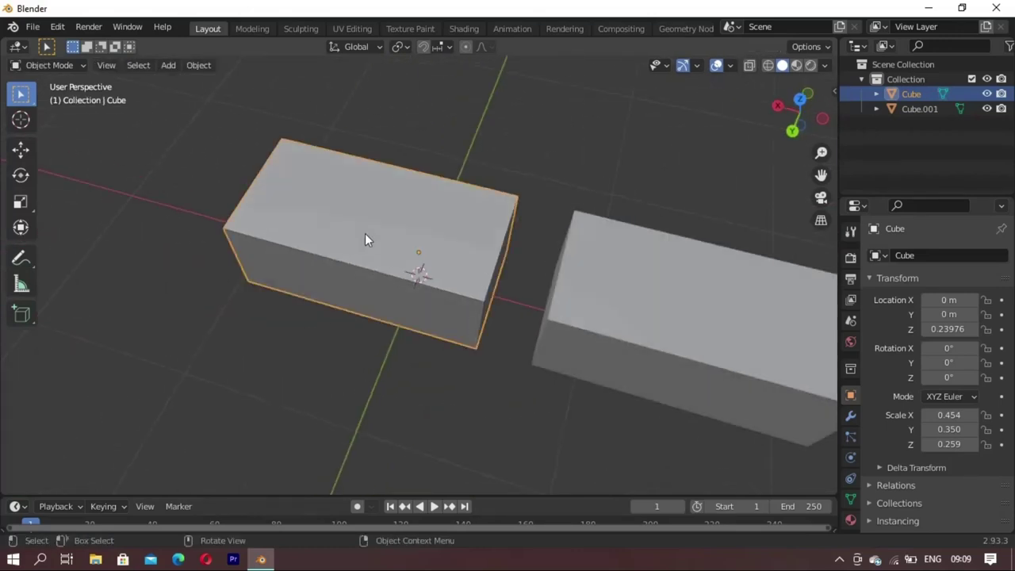
{"action": "key", "text": "Tab"}
{"action": "left_click", "coordinate": [374, 272]}
{"action": "left_click", "coordinate": [392, 246], "text": "shift"}
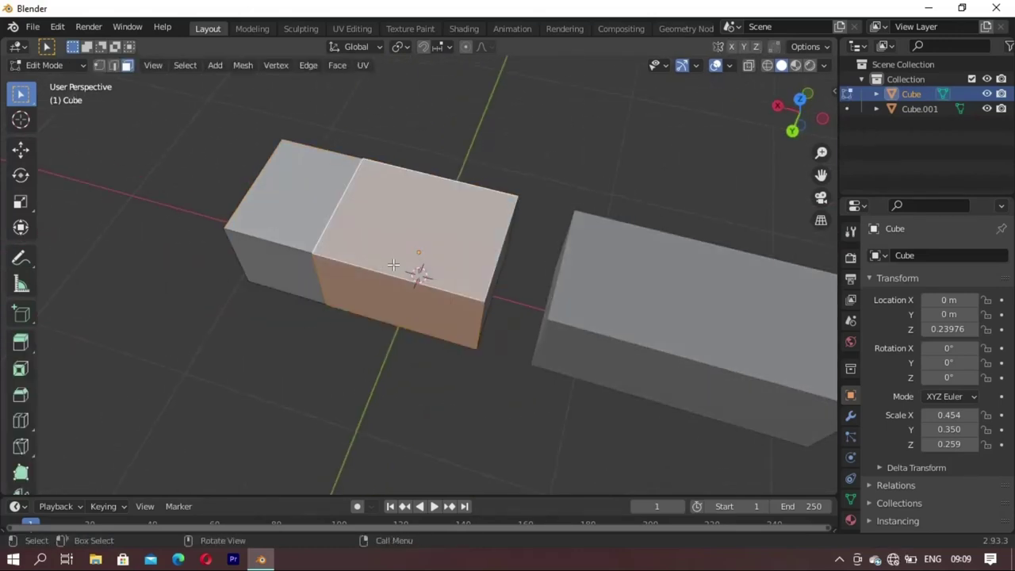
{"action": "key", "text": "alt+a"}
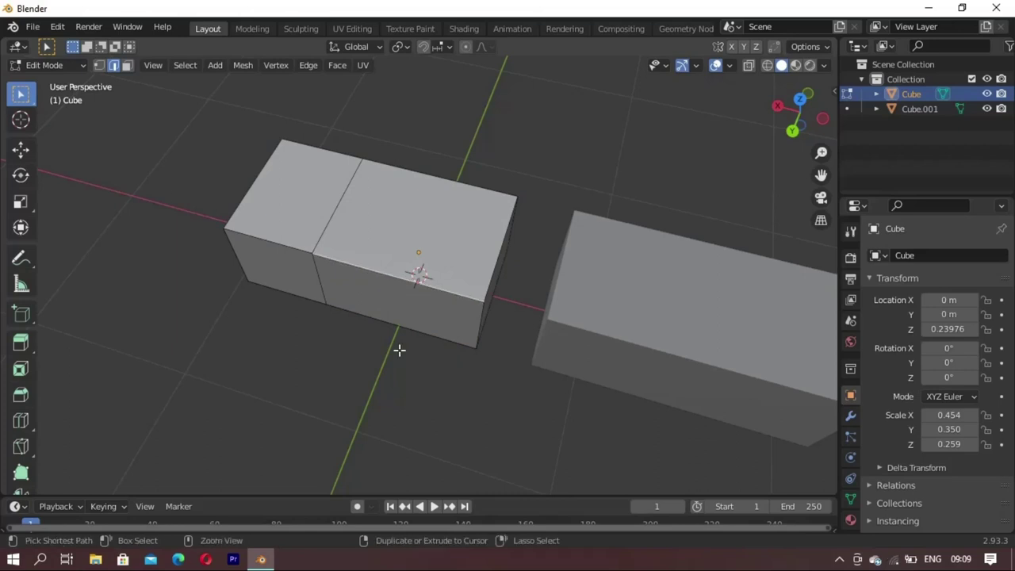
{"action": "middle_click_drag", "start_coordinate": [399, 349], "coordinate": [309, 234]}
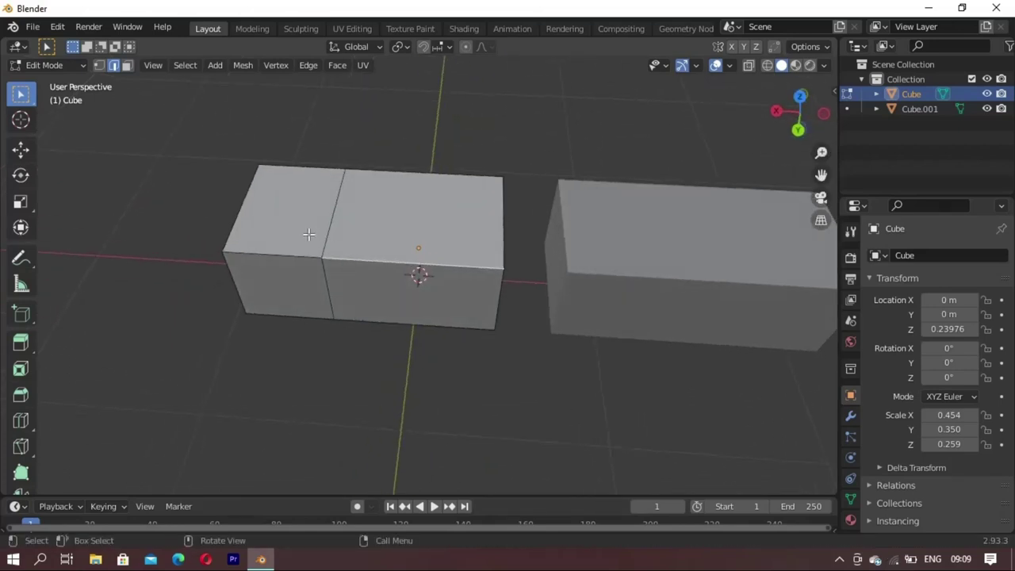
Step: Delete the original box's end face so that side is left open
{"action": "left_click", "coordinate": [307, 226]}
{"action": "left_click", "coordinate": [310, 270], "text": "shift"}
{"action": "mouse_move", "coordinate": [311, 270]}
{"action": "middle_mouse_down"}
{"action": "mouse_move", "coordinate": [507, 233]}
{"action": "mouse_move", "coordinate": [351, 294]}
{"action": "mouse_move", "coordinate": [385, 223]}
{"action": "middle_mouse_up"}
{"action": "key", "text": "x"}
{"action": "left_click", "coordinate": [348, 330]}
{"action": "left_click", "coordinate": [385, 223], "text": "shift"}
{"action": "left_click", "coordinate": [385, 221], "text": "shift"}
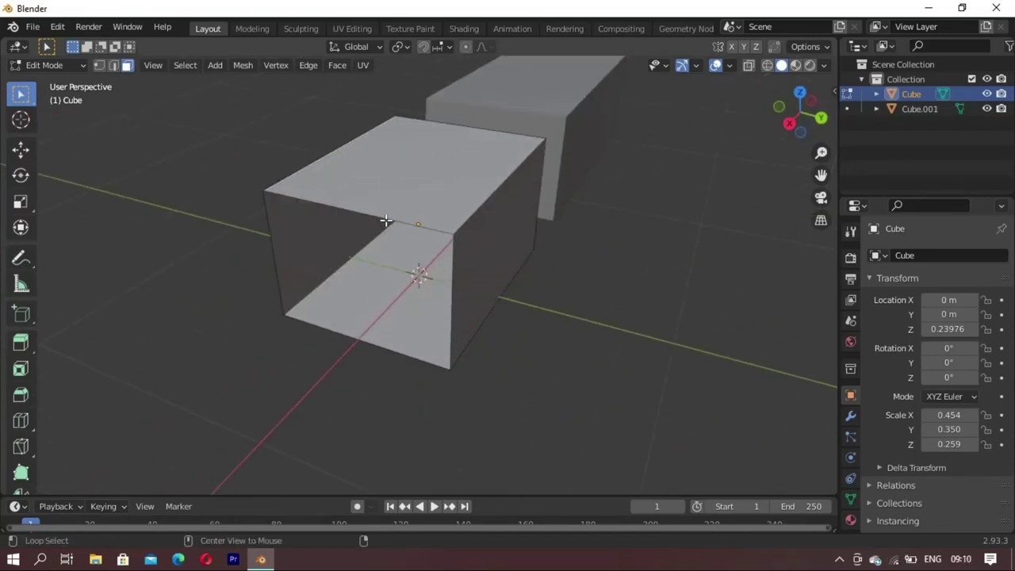
{"action": "mouse_move", "coordinate": [354, 338]}
{"action": "middle_mouse_down"}
{"action": "mouse_move", "coordinate": [484, 367]}
{"action": "mouse_move", "coordinate": [372, 383]}
{"action": "middle_mouse_up"}
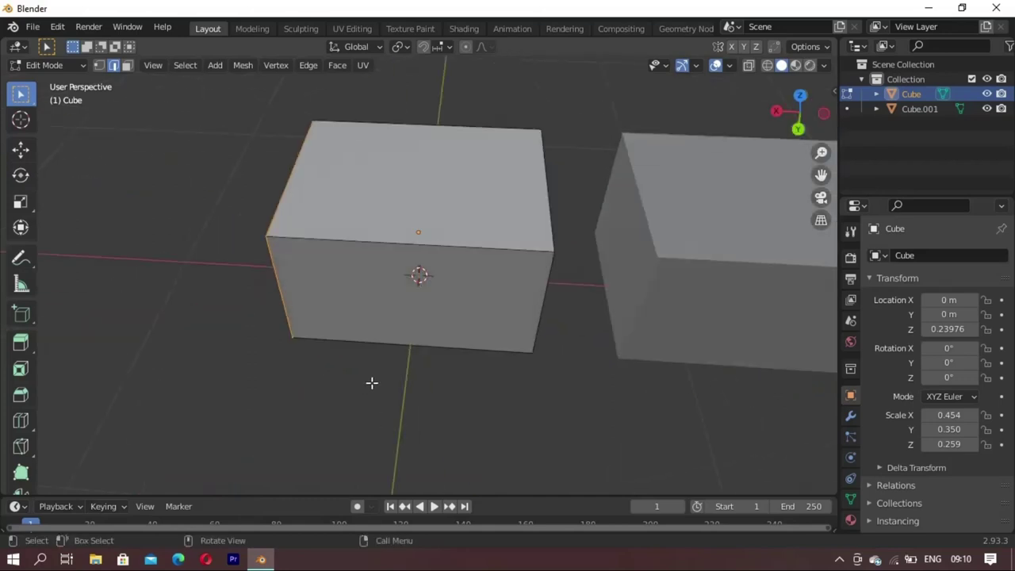
Step: Bevel the original box's top edge, redoing the first attempt
{"action": "key", "text": "ctrl+b"}
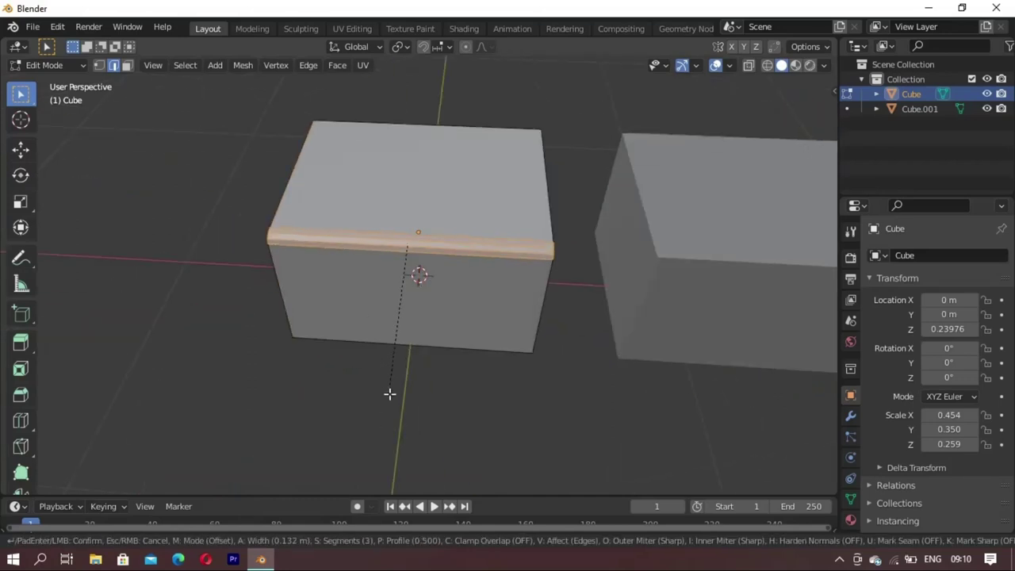
{"action": "left_click", "coordinate": [389, 394]}
{"action": "middle_click_drag", "start_coordinate": [392, 392], "coordinate": [366, 234]}
{"action": "middle_click_drag", "start_coordinate": [307, 212], "coordinate": [429, 247]}
{"action": "key", "text": "ctrl+z"}
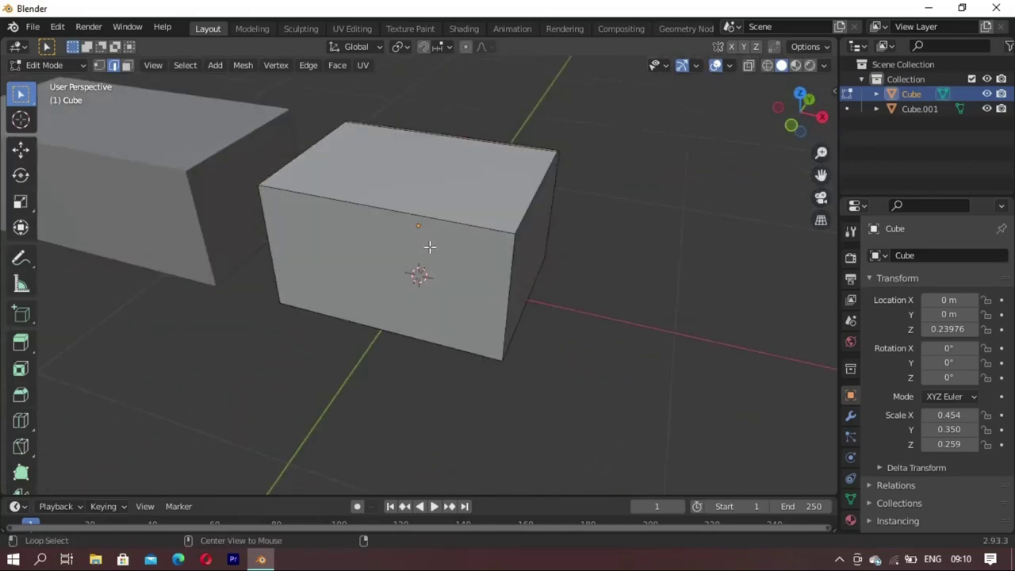
{"action": "key", "text": "ctrl+b"}
{"action": "left_click", "coordinate": [424, 318]}
{"action": "mouse_move", "coordinate": [424, 318]}
{"action": "middle_mouse_down"}
{"action": "mouse_move", "coordinate": [296, 261]}
{"action": "mouse_move", "coordinate": [302, 334]}
{"action": "mouse_move", "coordinate": [355, 356]}
{"action": "middle_mouse_up"}
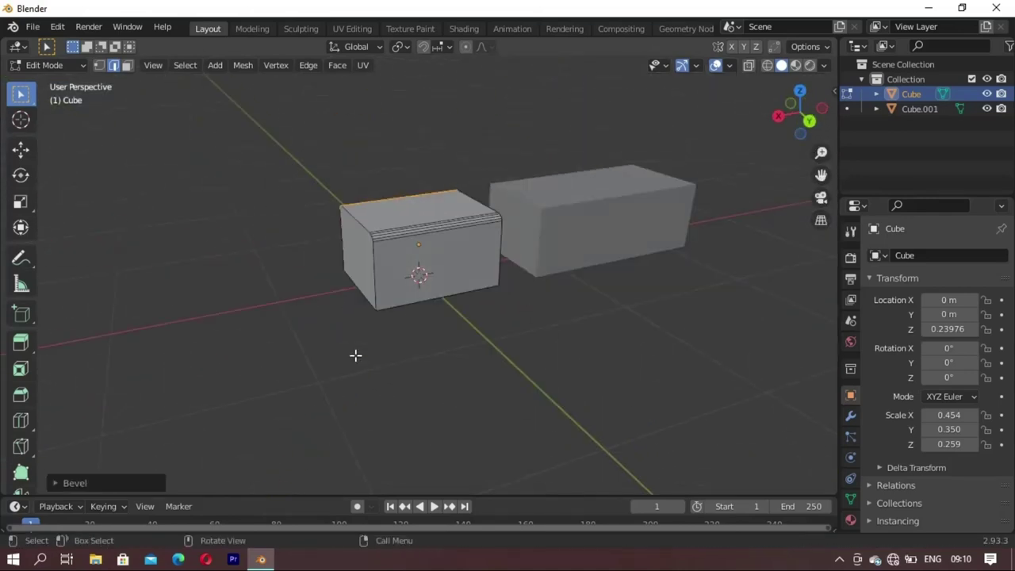
Step: Bevel the front top edge and neighbouring edges with 4-segment rounding
{"action": "mouse_move", "coordinate": [412, 159]}
{"action": "middle_mouse_down"}
{"action": "mouse_move", "coordinate": [460, 220]}
{"action": "mouse_move", "coordinate": [292, 249]}
{"action": "mouse_move", "coordinate": [433, 293]}
{"action": "mouse_move", "coordinate": [413, 237]}
{"action": "middle_mouse_up"}
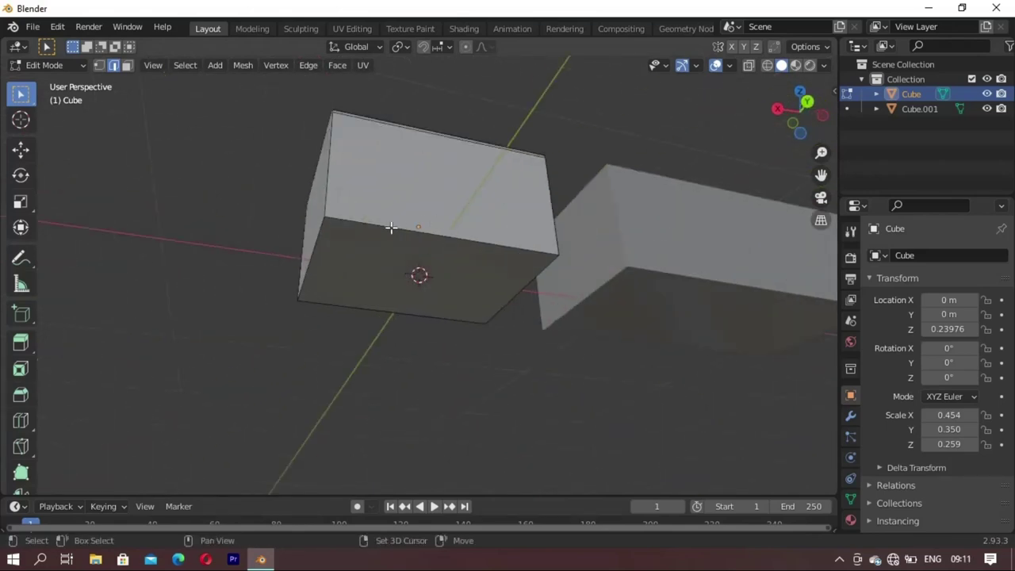
{"action": "left_click", "coordinate": [391, 227]}
{"action": "key", "text": "ctrl+b"}
{"action": "left_click", "coordinate": [398, 288]}
{"action": "middle_click_drag", "start_coordinate": [399, 288], "coordinate": [589, 212]}
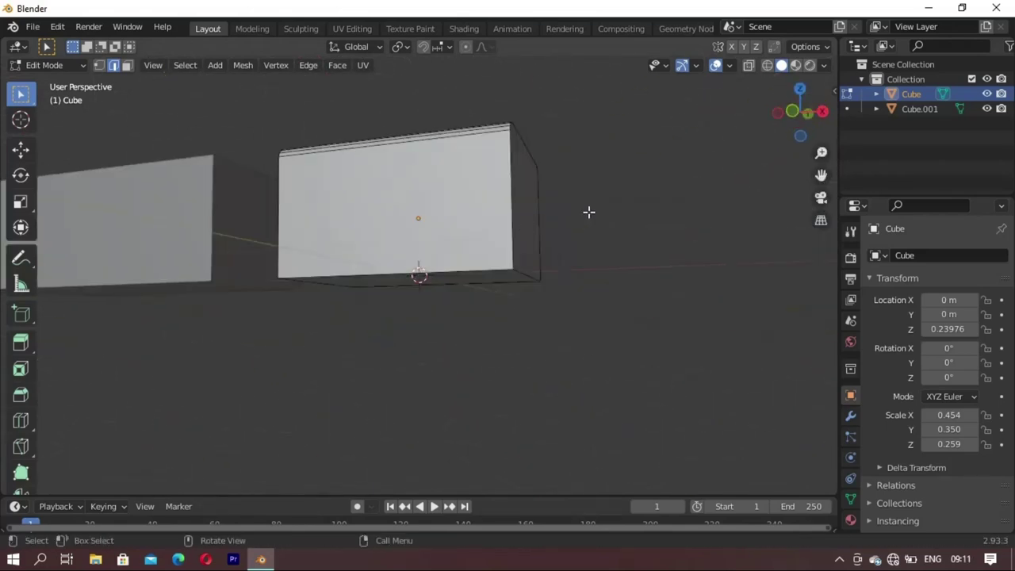
{"action": "left_click", "coordinate": [462, 324]}
{"action": "mouse_move", "coordinate": [463, 323]}
{"action": "middle_mouse_down"}
{"action": "mouse_move", "coordinate": [532, 172]}
{"action": "mouse_move", "coordinate": [469, 288]}
{"action": "middle_mouse_up"}
{"action": "middle_click_drag", "start_coordinate": [426, 153], "coordinate": [499, 230]}
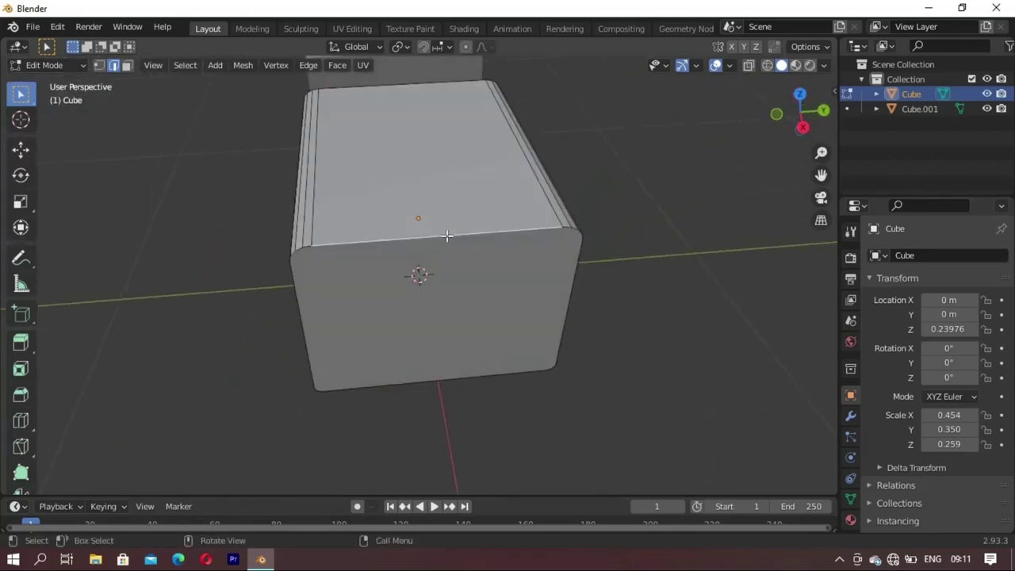
{"action": "left_click", "coordinate": [450, 297]}
{"action": "middle_click_drag", "start_coordinate": [450, 299], "coordinate": [566, 207]}
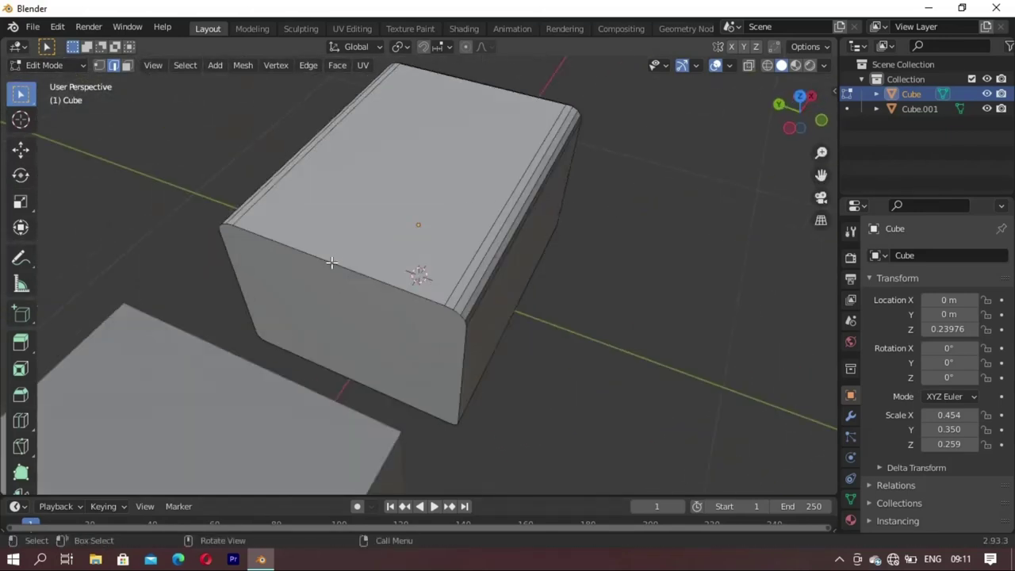
{"action": "left_click", "coordinate": [351, 316]}
{"action": "mouse_move", "coordinate": [351, 318]}
{"action": "middle_mouse_down"}
{"action": "mouse_move", "coordinate": [576, 222]}
{"action": "mouse_move", "coordinate": [433, 223]}
{"action": "middle_mouse_up"}
{"action": "middle_click_drag", "start_coordinate": [442, 277], "coordinate": [410, 231]}
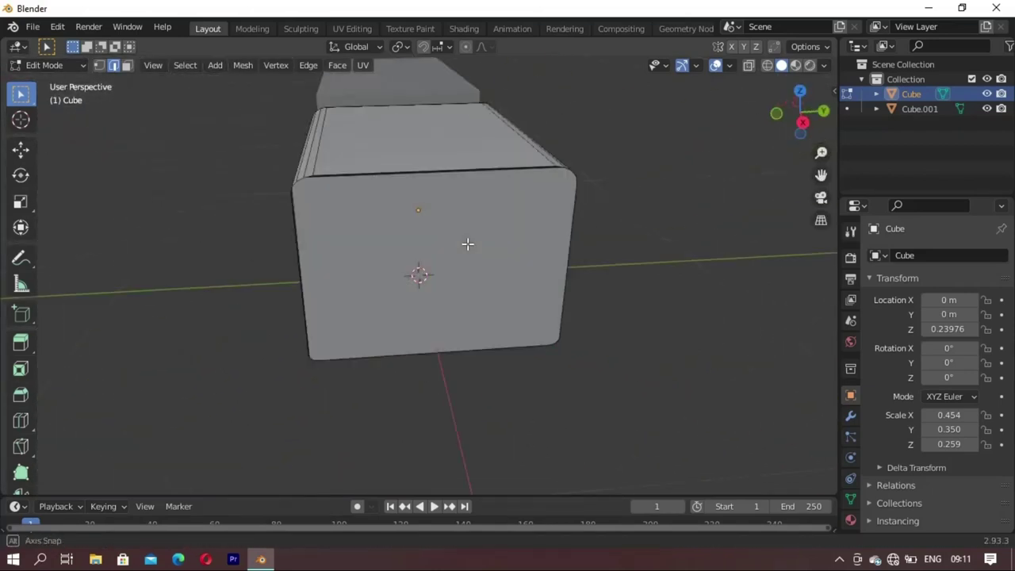
Step: Round the vertical corner edge and select a further edge of the box
{"action": "left_click", "coordinate": [427, 319]}
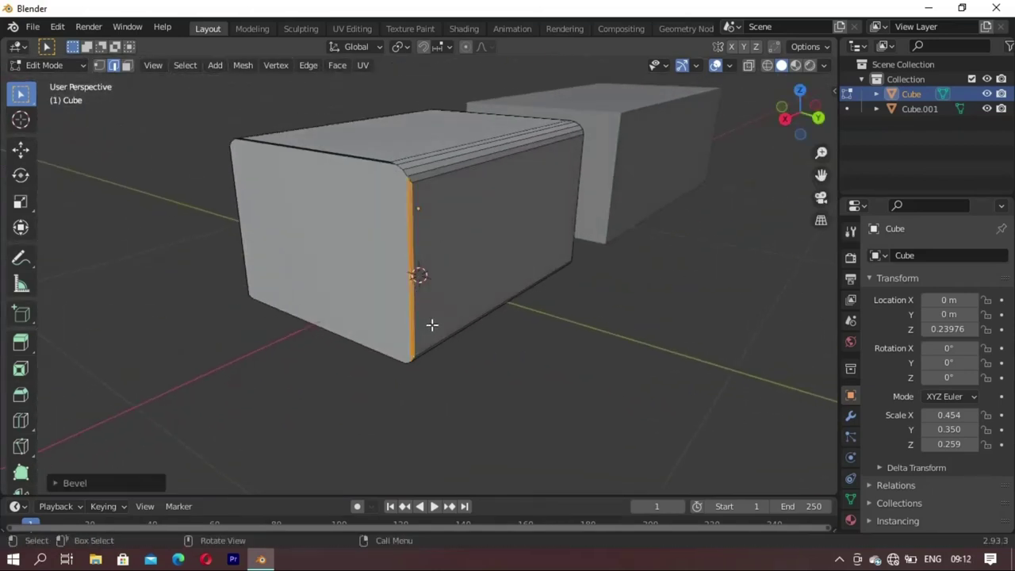
{"action": "middle_click_drag", "start_coordinate": [431, 324], "coordinate": [307, 230]}
{"action": "left_click", "coordinate": [376, 230]}
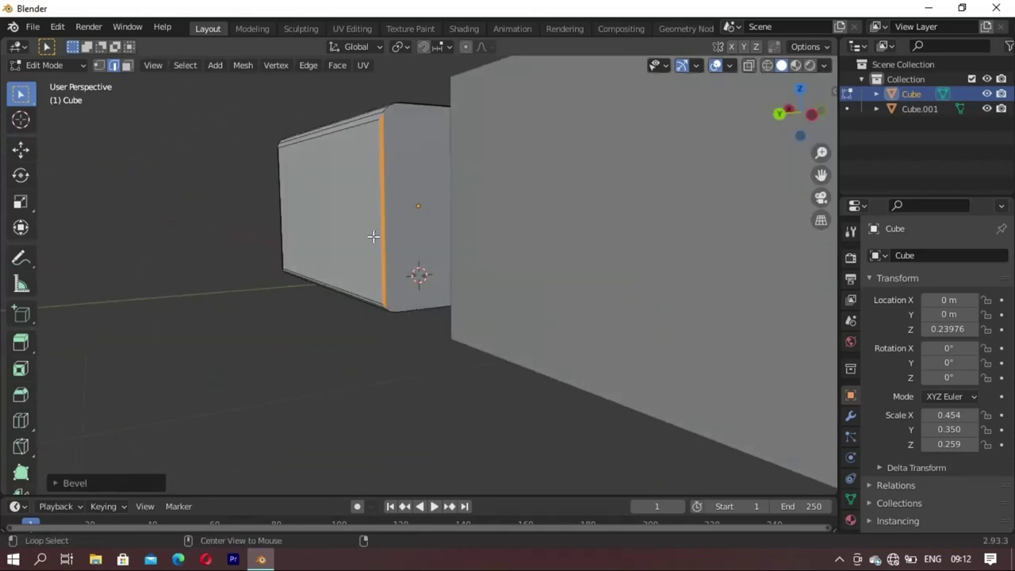
{"action": "middle_click_drag", "start_coordinate": [373, 235], "coordinate": [338, 262]}
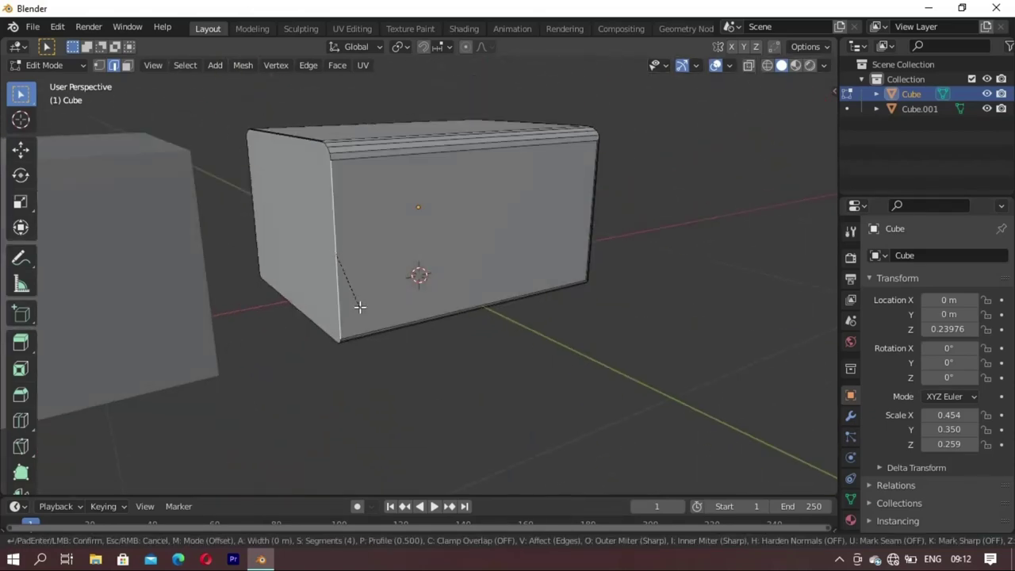
{"action": "left_click", "coordinate": [358, 315]}
{"action": "middle_click_drag", "start_coordinate": [324, 245], "coordinate": [342, 204]}
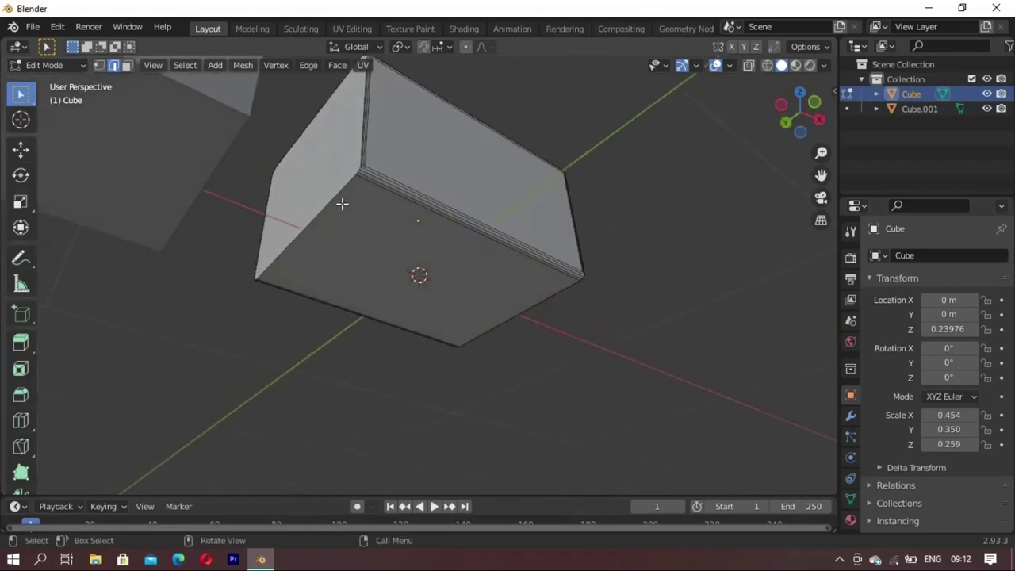
{"action": "left_click", "coordinate": [341, 323], "text": "alt"}
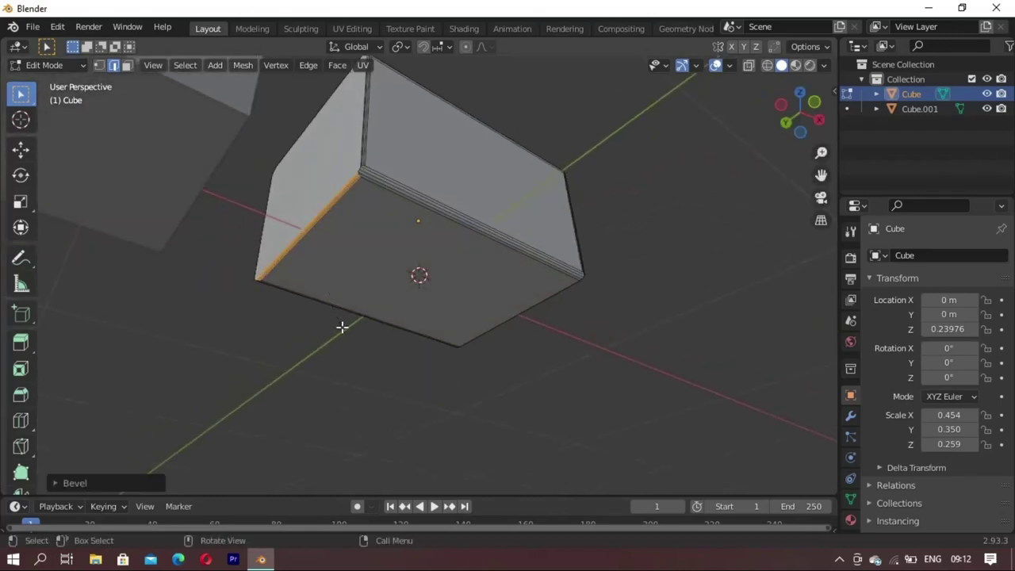
{"action": "middle_click_drag", "start_coordinate": [344, 326], "coordinate": [476, 167]}
{"action": "mouse_move", "coordinate": [659, 254]}
{"action": "middle_mouse_down"}
{"action": "mouse_move", "coordinate": [490, 280]}
{"action": "mouse_move", "coordinate": [418, 313]}
{"action": "middle_mouse_up"}
{"action": "scroll", "coordinate": [462, 281], "scroll_direction": "down", "scroll_amount": 4}
{"action": "scroll", "coordinate": [462, 281], "scroll_direction": "up", "scroll_amount": 2}
Step: Move Cube along the X axis in Object Mode
{"action": "scroll", "coordinate": [411, 294], "scroll_direction": "up", "scroll_amount": 1}
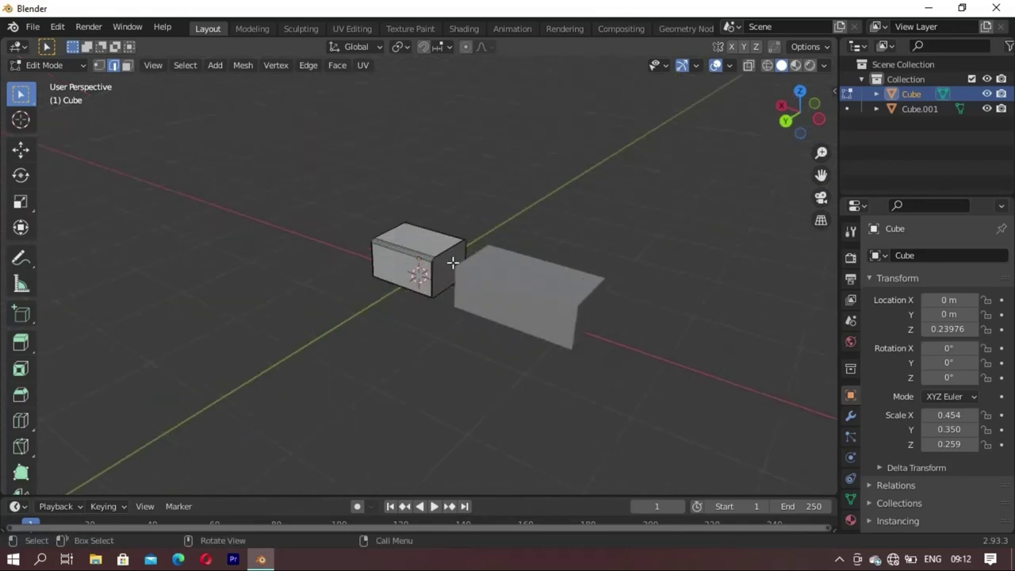
{"action": "scroll", "coordinate": [409, 252], "scroll_direction": "up", "scroll_amount": 2}
{"action": "key", "text": "Tab"}
{"action": "key", "text": "g"}
{"action": "key", "text": "y"}
{"action": "key", "text": "x"}
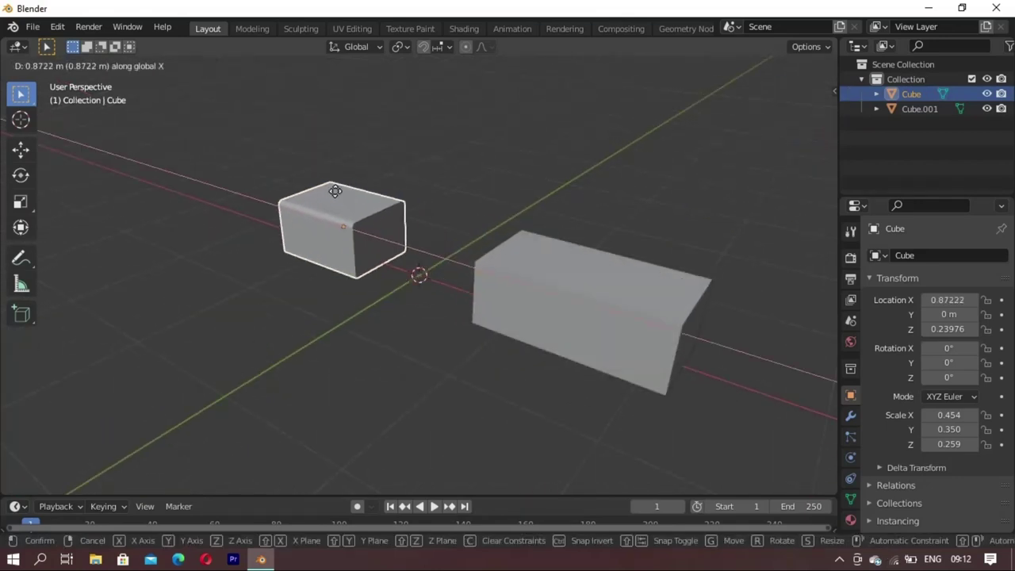
Step: Move Cube.001 along X so the two boxes sit apart
{"action": "left_click", "coordinate": [453, 276]}
{"action": "left_click", "coordinate": [532, 333]}
{"action": "key", "text": "g"}
{"action": "key", "text": "x"}
{"action": "left_click", "coordinate": [397, 384]}
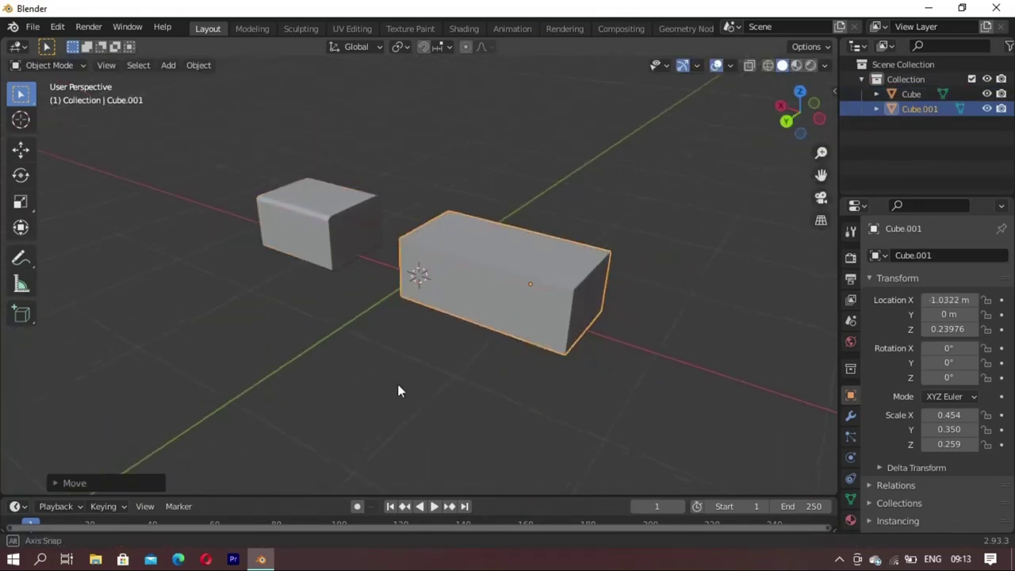
{"action": "mouse_move", "coordinate": [397, 384]}
{"action": "middle_mouse_down"}
{"action": "mouse_move", "coordinate": [456, 272]}
{"action": "mouse_move", "coordinate": [409, 329]}
{"action": "middle_mouse_up"}
{"action": "left_click", "coordinate": [409, 328]}
{"action": "key", "text": "Tab"}
{"action": "mouse_move", "coordinate": [326, 309]}
{"action": "middle_mouse_down"}
{"action": "mouse_move", "coordinate": [295, 317]}
{"action": "mouse_move", "coordinate": [465, 297]}
{"action": "mouse_move", "coordinate": [379, 262]}
{"action": "mouse_move", "coordinate": [299, 291]}
{"action": "mouse_move", "coordinate": [482, 243]}
{"action": "mouse_move", "coordinate": [453, 265]}
{"action": "mouse_move", "coordinate": [517, 274]}
{"action": "mouse_move", "coordinate": [342, 266]}
{"action": "middle_mouse_up"}
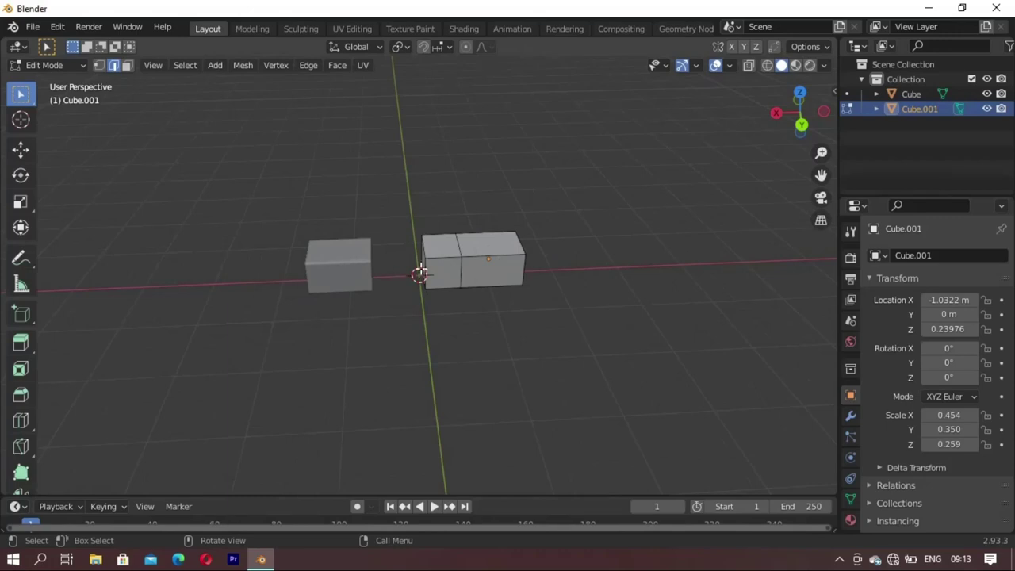
{"action": "key", "text": "Tab"}
Step: Add a UV sphere scaled to 0.422 and place it at Y -1.445
{"action": "key", "text": "shift+a"}
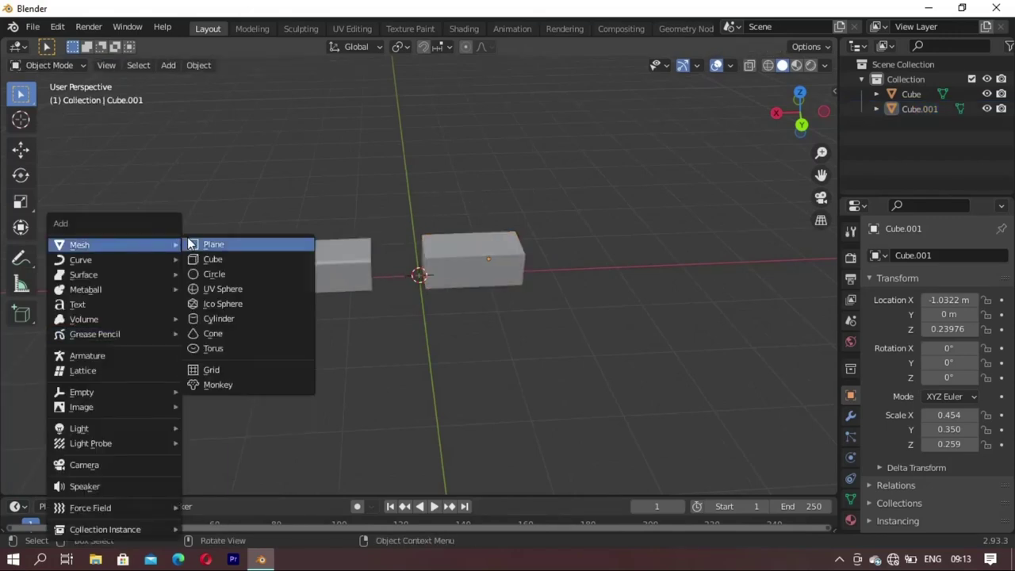
{"action": "left_click", "coordinate": [229, 301]}
{"action": "key", "text": "s"}
{"action": "left_click", "coordinate": [434, 319]}
{"action": "key", "text": "g"}
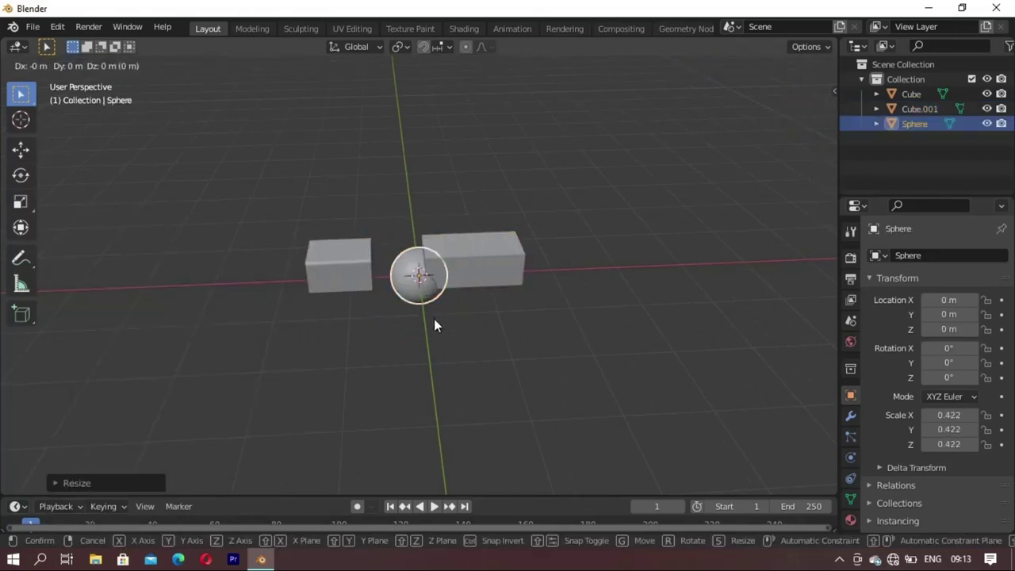
{"action": "key", "text": "y"}
{"action": "left_click", "coordinate": [413, 247]}
{"action": "middle_click_drag", "start_coordinate": [413, 248], "coordinate": [519, 218]}
{"action": "key", "text": "g"}
{"action": "key", "text": "y"}
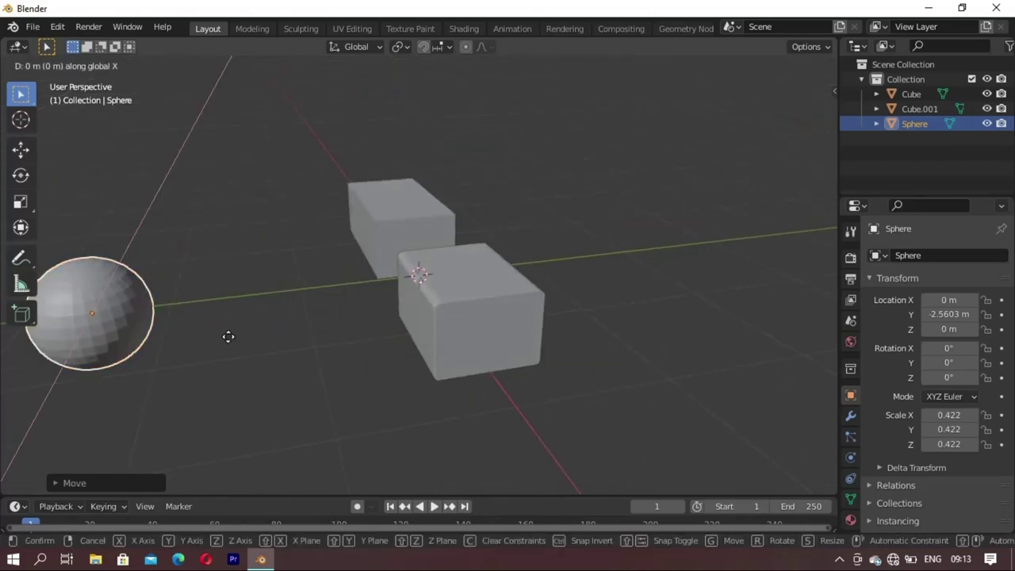
{"action": "left_click", "coordinate": [441, 310]}
{"action": "middle_click_drag", "start_coordinate": [655, 272], "coordinate": [303, 383]}
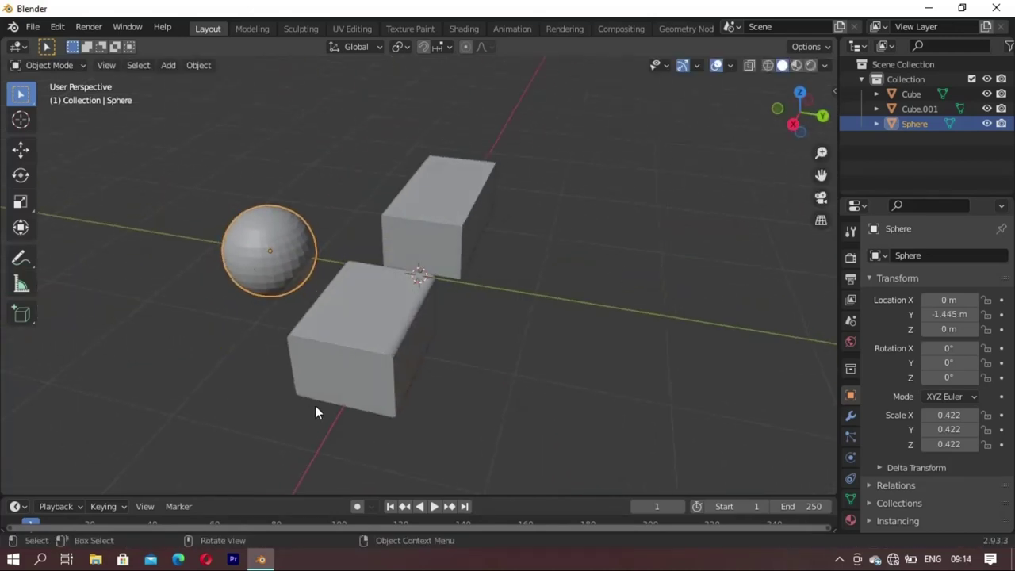
{"action": "middle_click_drag", "start_coordinate": [474, 268], "coordinate": [410, 277]}
{"action": "left_click", "coordinate": [489, 262]}
Step: Shade Cube.001 smooth and enable Auto Smooth at 30° in its mesh data
{"action": "right_click", "coordinate": [587, 147]}
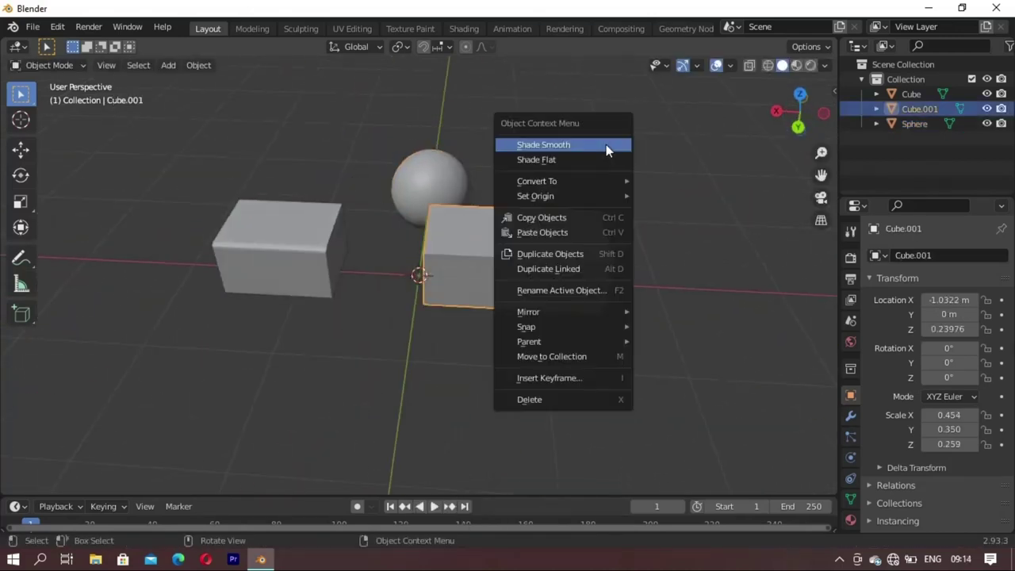
{"action": "left_click", "coordinate": [606, 144]}
{"action": "scroll", "coordinate": [856, 492], "scroll_direction": "down", "scroll_amount": 3}
{"action": "left_click", "coordinate": [853, 499]}
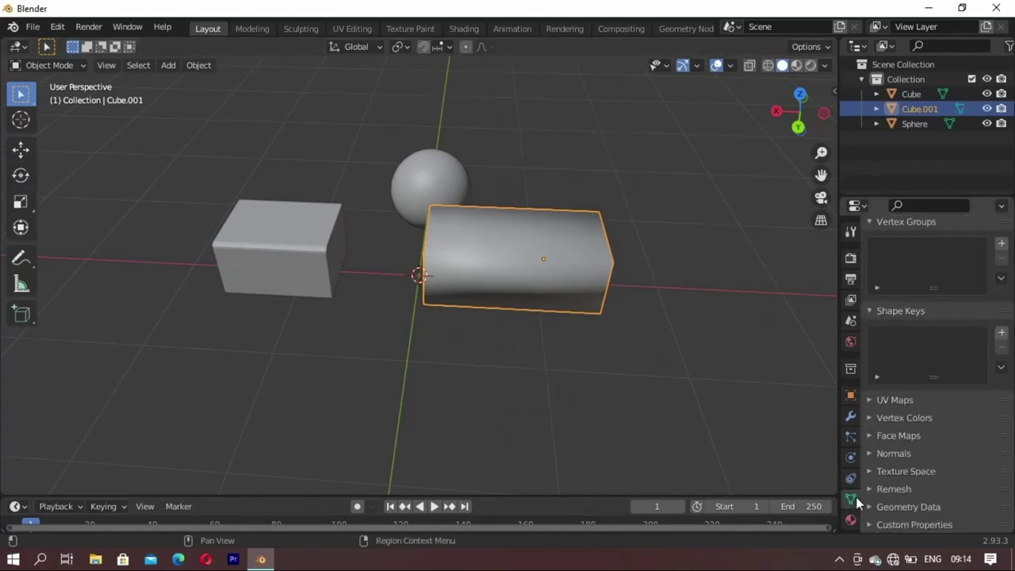
{"action": "left_click", "coordinate": [895, 478]}
Step: Turn on Auto Smooth for Cube as well
{"action": "middle_click_drag", "start_coordinate": [467, 351], "coordinate": [262, 325]}
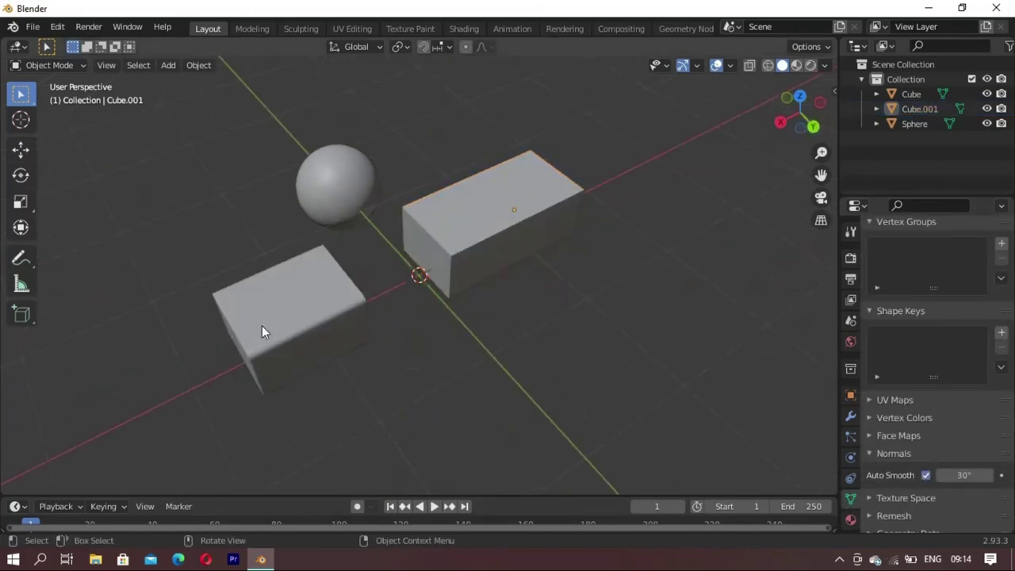
{"action": "left_click", "coordinate": [262, 325]}
{"action": "left_click", "coordinate": [925, 475]}
{"action": "left_click", "coordinate": [610, 376]}
{"action": "mouse_move", "coordinate": [610, 380]}
{"action": "middle_mouse_down"}
{"action": "mouse_move", "coordinate": [238, 324]}
{"action": "mouse_move", "coordinate": [476, 315]}
{"action": "mouse_move", "coordinate": [465, 354]}
{"action": "mouse_move", "coordinate": [476, 303]}
{"action": "mouse_move", "coordinate": [451, 243]}
{"action": "mouse_move", "coordinate": [365, 230]}
{"action": "mouse_move", "coordinate": [392, 322]}
{"action": "mouse_move", "coordinate": [420, 343]}
{"action": "middle_mouse_up"}
{"action": "key", "text": "Tab"}
{"action": "mouse_move", "coordinate": [537, 299]}
{"action": "middle_mouse_down"}
{"action": "mouse_move", "coordinate": [342, 349]}
{"action": "mouse_move", "coordinate": [424, 297]}
{"action": "mouse_move", "coordinate": [397, 283]}
{"action": "mouse_move", "coordinate": [349, 293]}
{"action": "mouse_move", "coordinate": [525, 256]}
{"action": "middle_mouse_up"}
{"action": "key", "text": "Tab"}
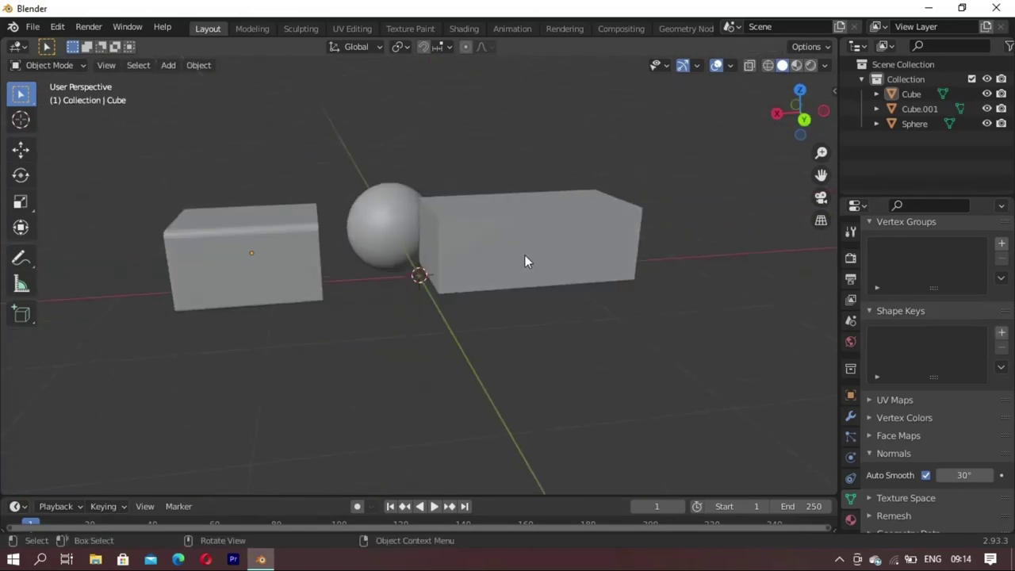
{"action": "left_click", "coordinate": [460, 30]}
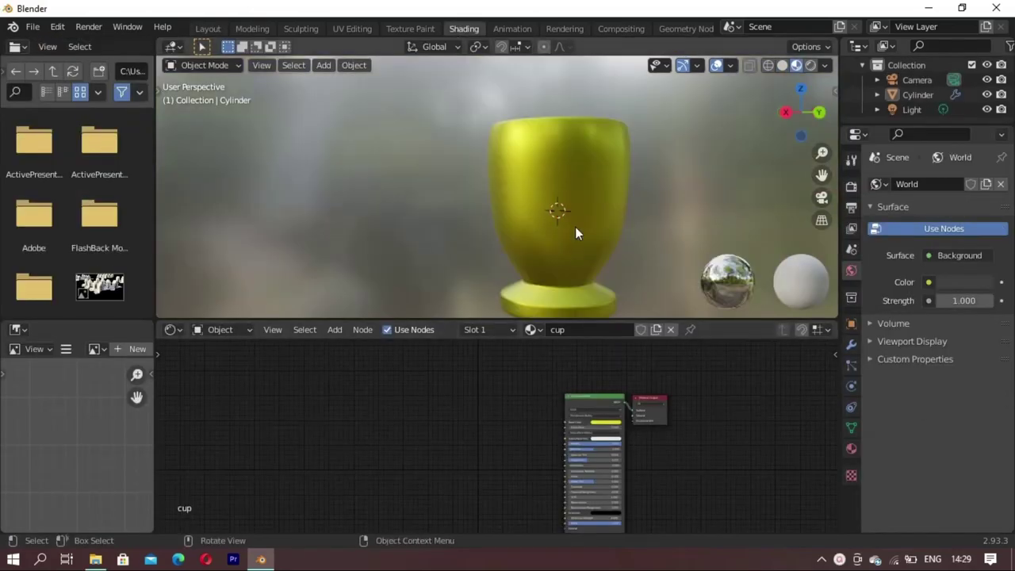
{"action": "middle_click_drag", "start_coordinate": [576, 233], "coordinate": [561, 192]}
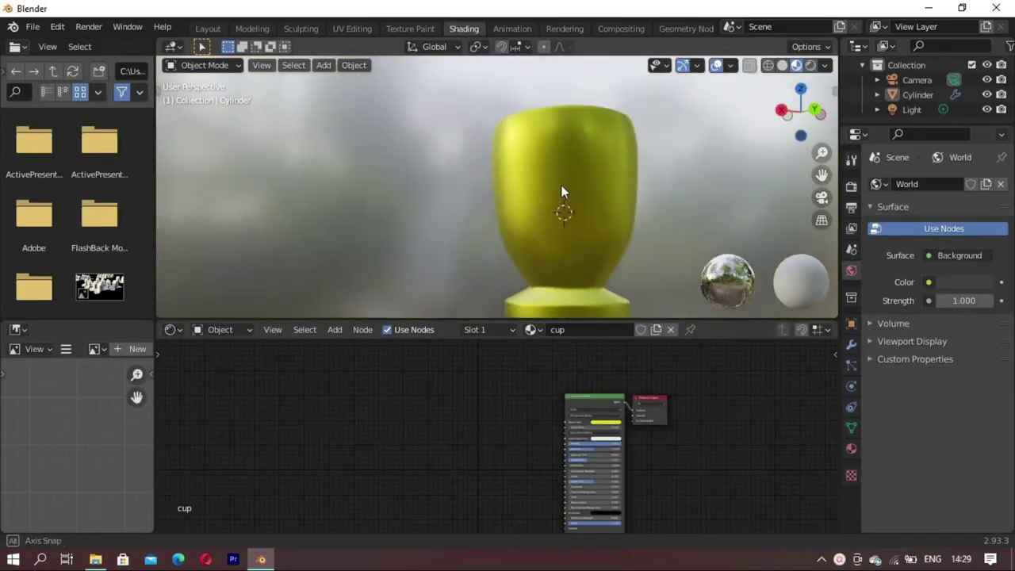
{"action": "left_click", "coordinate": [206, 29]}
{"action": "mouse_move", "coordinate": [460, 262]}
{"action": "middle_mouse_down"}
{"action": "mouse_move", "coordinate": [477, 198]}
{"action": "mouse_move", "coordinate": [454, 312]}
{"action": "mouse_move", "coordinate": [400, 252]}
{"action": "mouse_move", "coordinate": [409, 385]}
{"action": "mouse_move", "coordinate": [429, 222]}
{"action": "middle_mouse_up"}
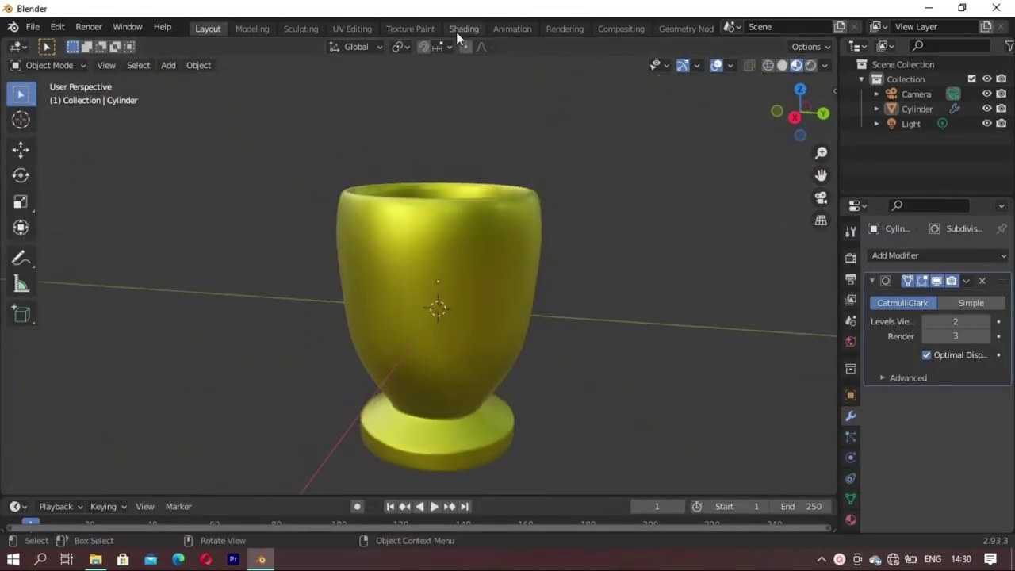
{"action": "left_click", "coordinate": [458, 29]}
{"action": "mouse_move", "coordinate": [318, 384]}
{"action": "middle_mouse_down"}
{"action": "mouse_move", "coordinate": [243, 389]}
{"action": "mouse_move", "coordinate": [441, 342]}
{"action": "middle_mouse_up"}
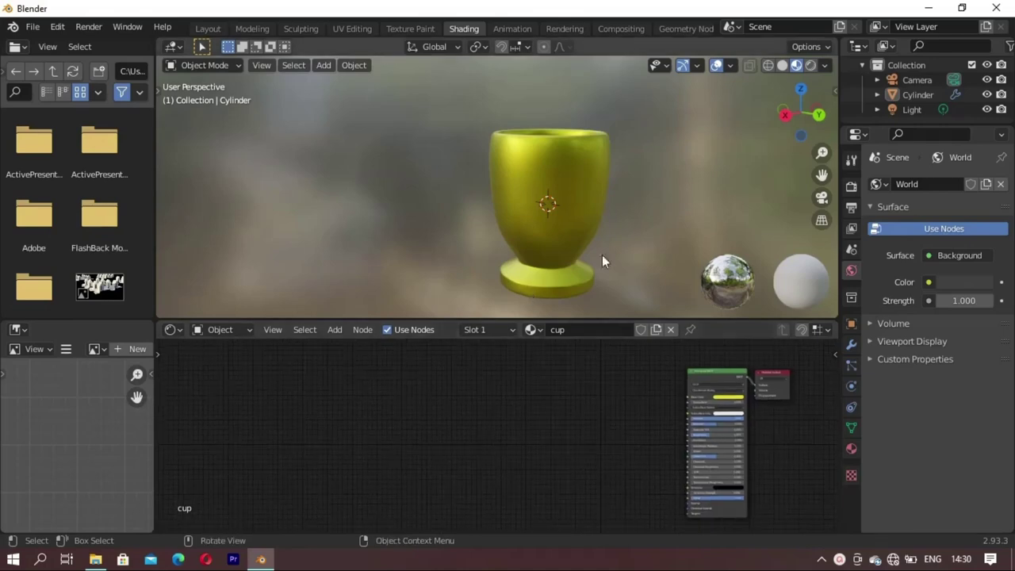
{"action": "middle_click_drag", "start_coordinate": [528, 260], "coordinate": [519, 285]}
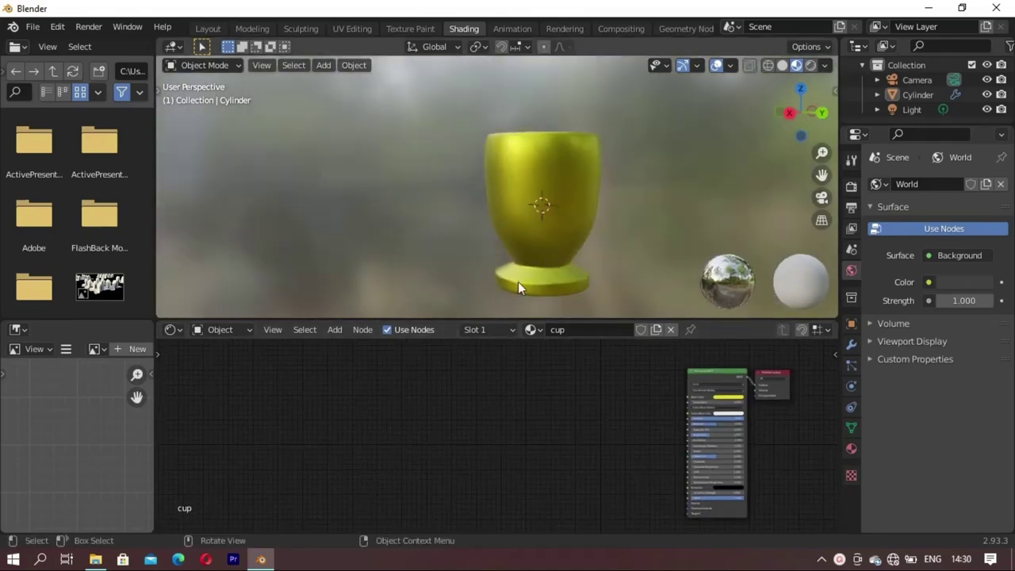
Step: Add a Noise Texture to the cup material and link its Fac to Base Color
{"action": "middle_click_drag", "start_coordinate": [412, 311], "coordinate": [426, 304]}
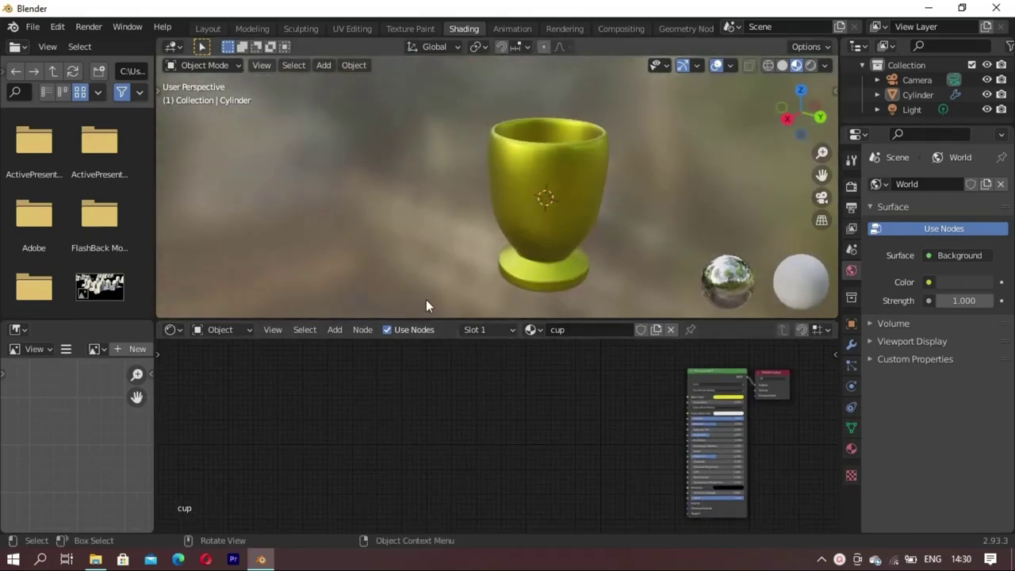
{"action": "key", "text": "shift+a"}
{"action": "left_click", "coordinate": [363, 373]}
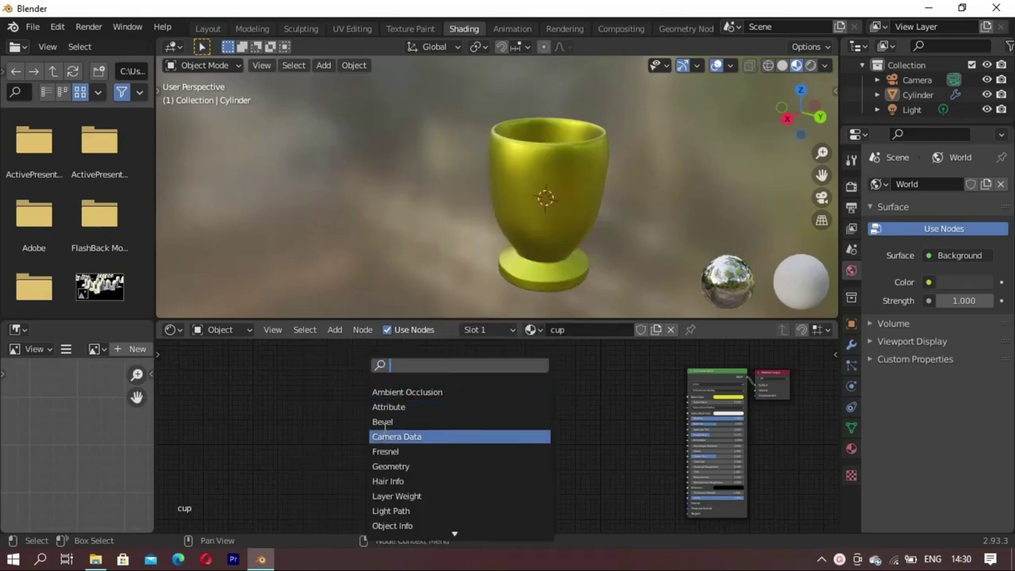
{"action": "type", "text": "n"}
{"action": "left_click", "coordinate": [396, 414]}
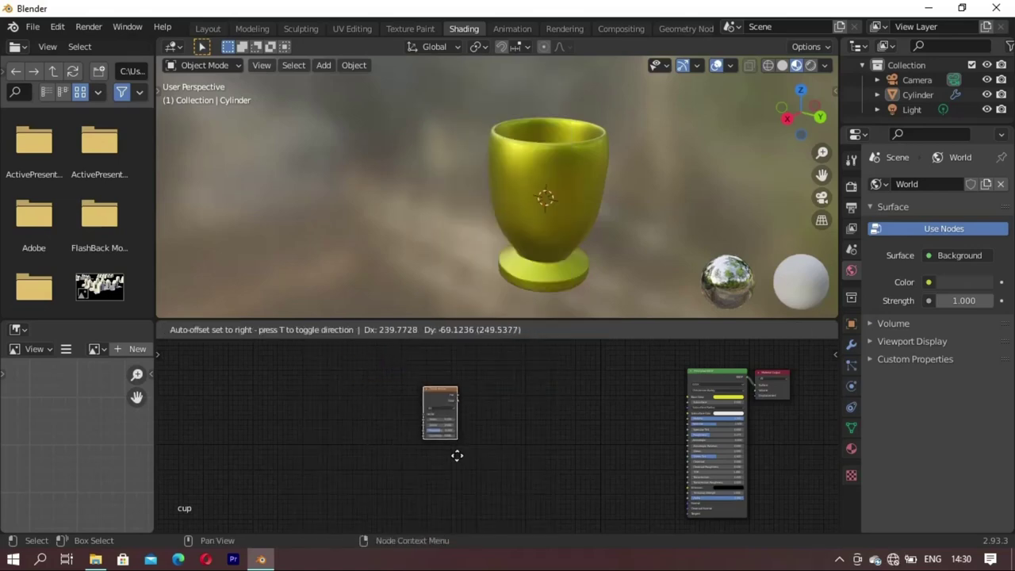
{"action": "left_click_drag", "start_coordinate": [685, 401], "coordinate": [688, 396]}
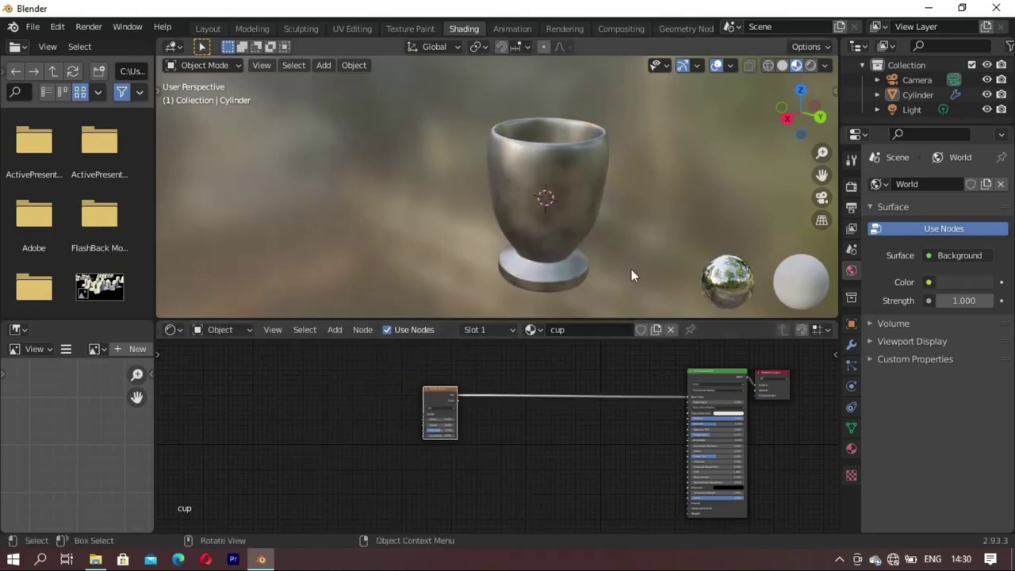
{"action": "left_click_drag", "start_coordinate": [439, 397], "coordinate": [581, 388]}
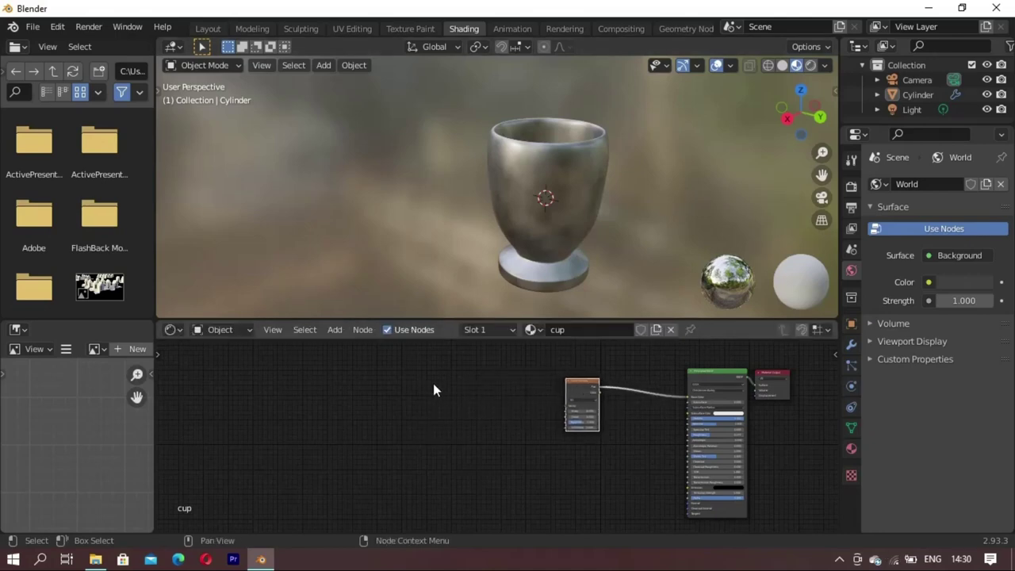
Step: Add Texture Coordinate and Mapping nodes ahead of the noise, then return to Layout
{"action": "key", "text": "ctrl+t"}
{"action": "left_click_drag", "start_coordinate": [453, 399], "coordinate": [440, 421]}
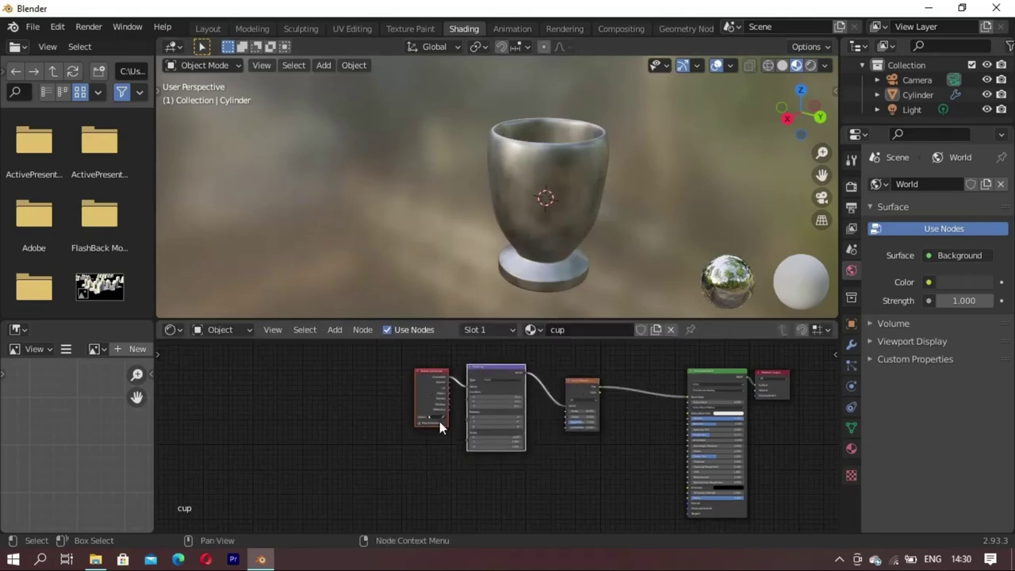
{"action": "mouse_move", "coordinate": [484, 254]}
{"action": "middle_mouse_down"}
{"action": "mouse_move", "coordinate": [473, 222]}
{"action": "mouse_move", "coordinate": [622, 202]}
{"action": "mouse_move", "coordinate": [587, 262]}
{"action": "middle_mouse_up"}
{"action": "mouse_move", "coordinate": [650, 445]}
{"action": "middle_mouse_down"}
{"action": "mouse_move", "coordinate": [626, 453]}
{"action": "mouse_move", "coordinate": [634, 428]}
{"action": "middle_mouse_up"}
{"action": "left_click", "coordinate": [207, 27]}
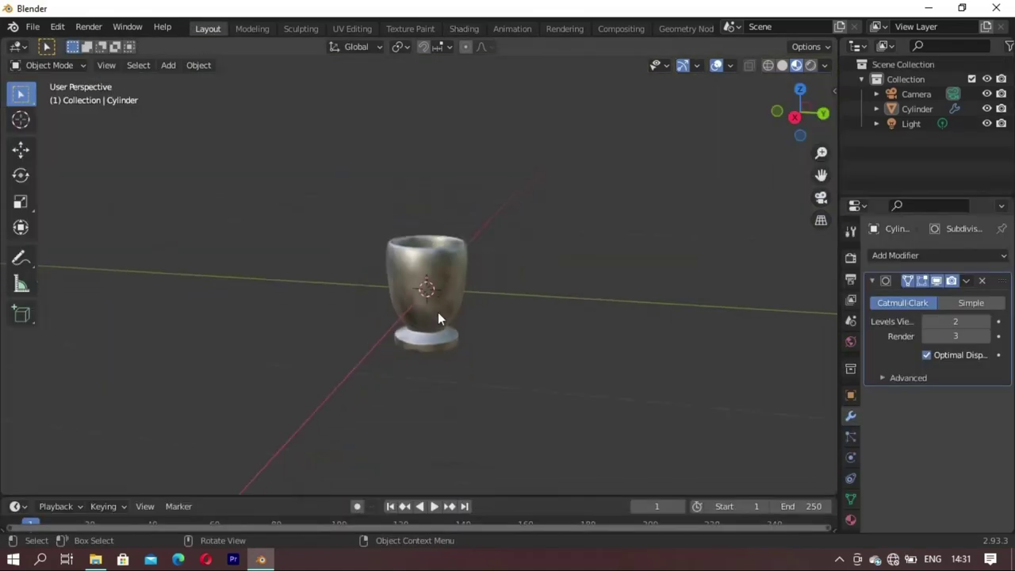
Step: Feed the Texture Coordinate Object output into the Mapping Vector input
{"action": "left_click", "coordinate": [465, 29]}
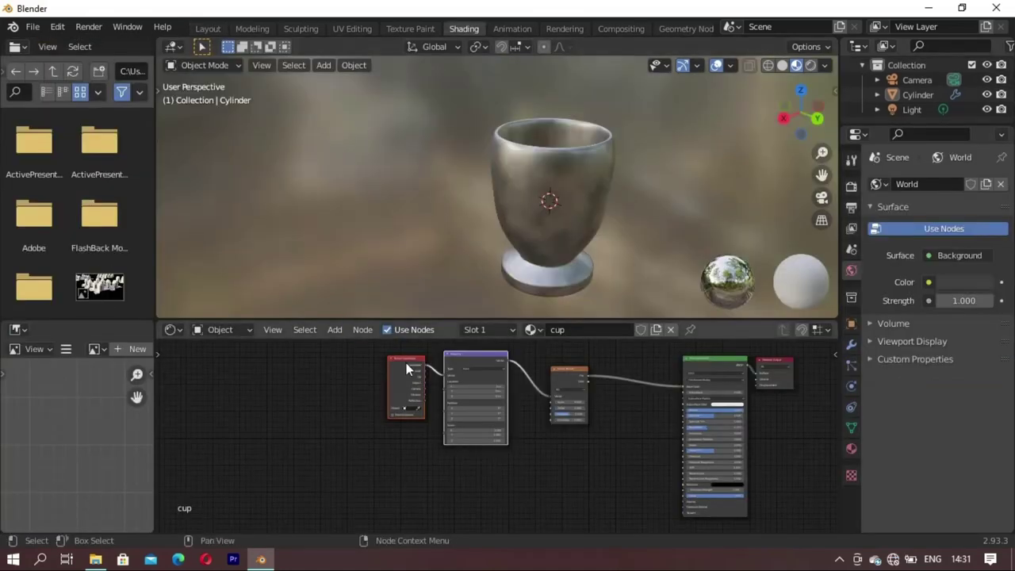
{"action": "scroll", "coordinate": [421, 382], "scroll_direction": "up", "scroll_amount": 3}
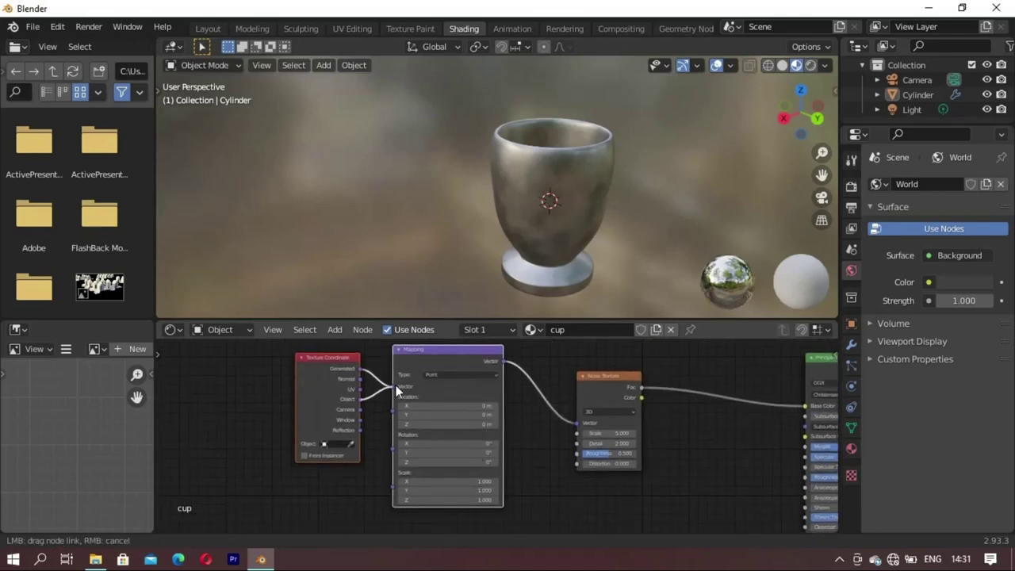
{"action": "left_click_drag", "start_coordinate": [397, 389], "coordinate": [395, 386]}
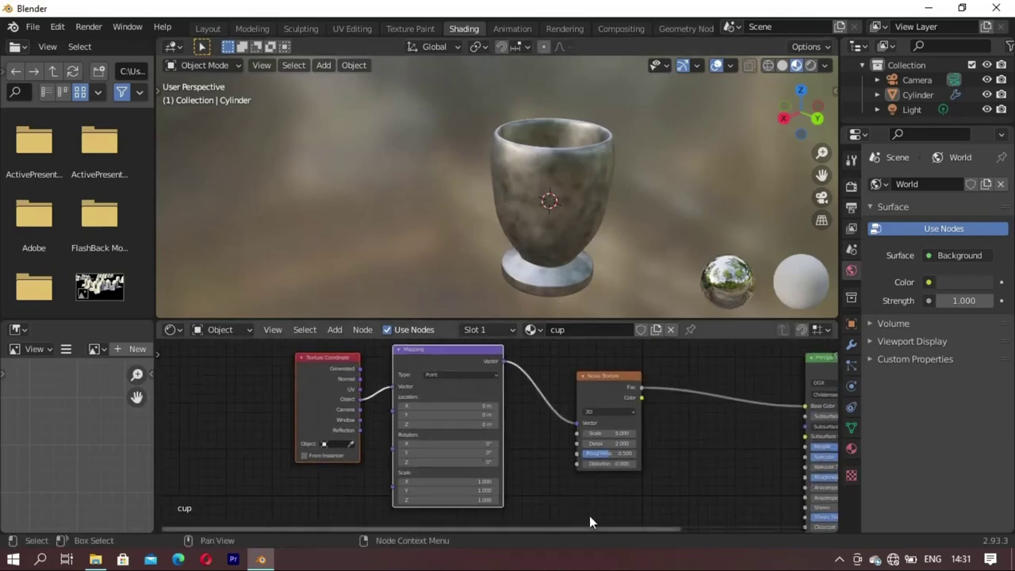
Step: Raise the Mapping X scale to 1.6 to stretch the cup's noise pattern
{"action": "left_click", "coordinate": [494, 482]}
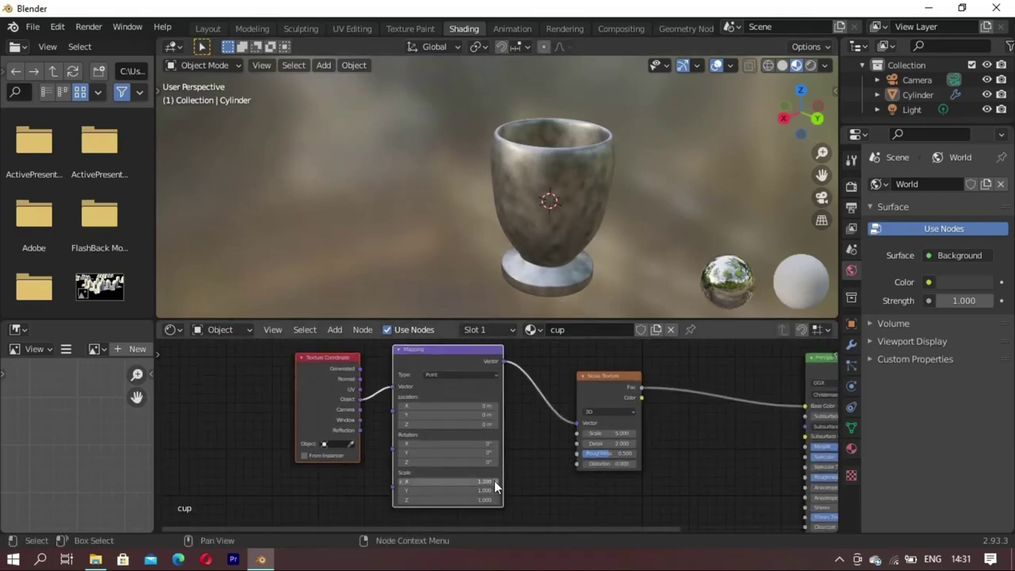
{"action": "left_click", "coordinate": [494, 482]}
{"action": "left_click", "coordinate": [495, 481]}
{"action": "middle_click_drag", "start_coordinate": [594, 179], "coordinate": [542, 329]}
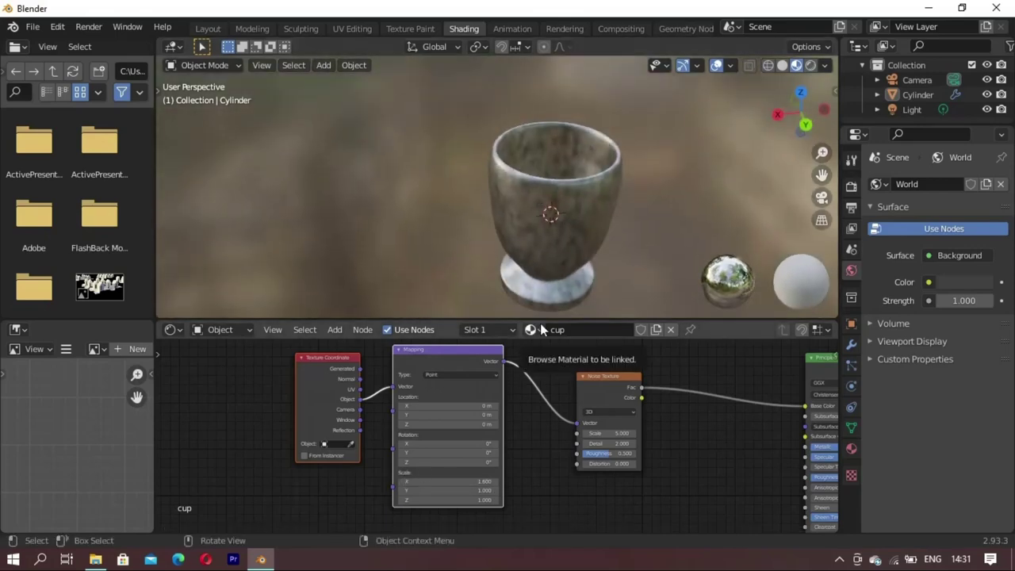
{"action": "middle_click_drag", "start_coordinate": [532, 270], "coordinate": [504, 209]}
{"action": "middle_click_drag", "start_coordinate": [649, 427], "coordinate": [510, 405]}
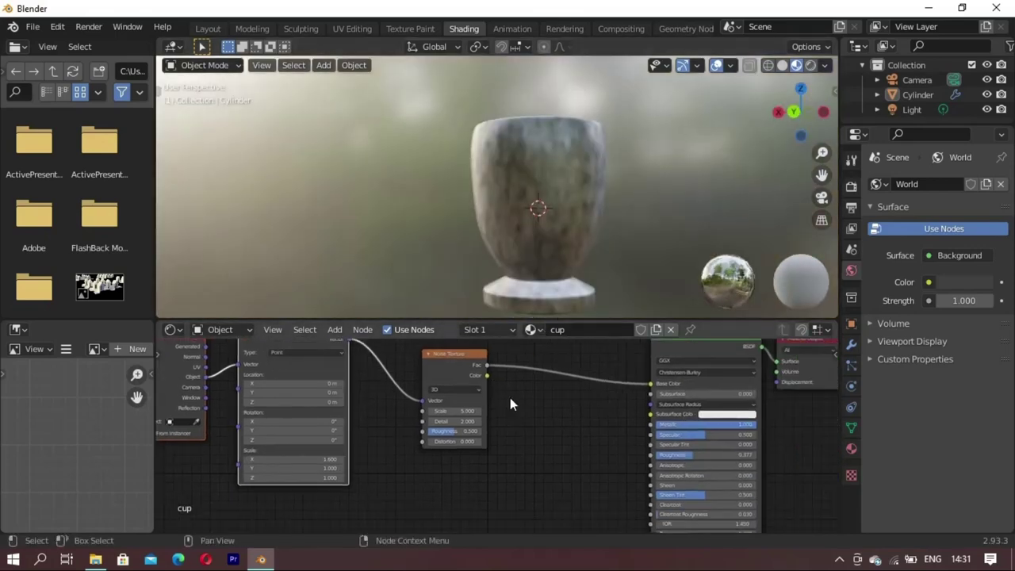
{"action": "key", "text": "shift+a"}
{"action": "left_click", "coordinate": [500, 376]}
{"action": "type", "text": "bomp"}
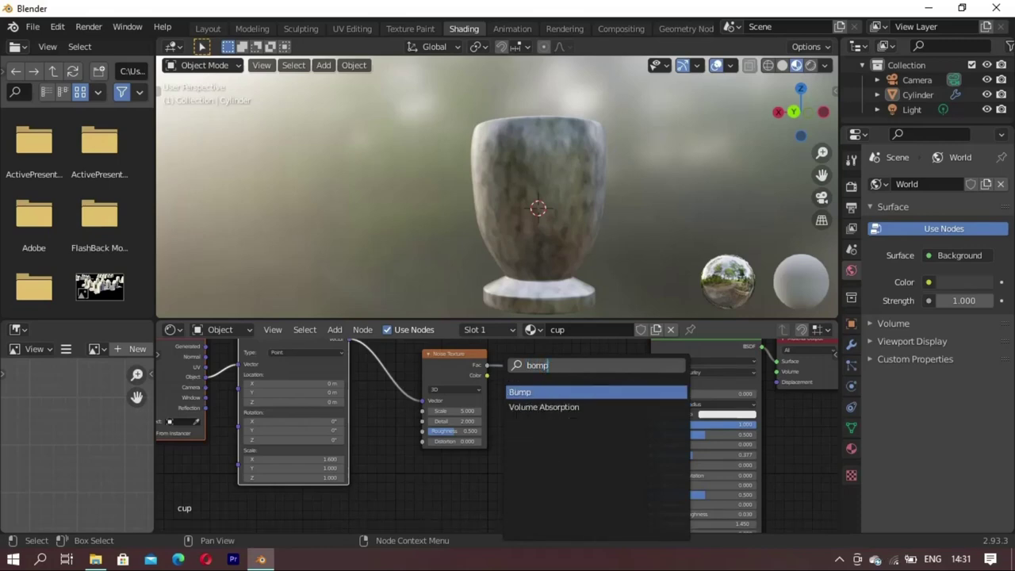
Step: Add a Bump node with the noise in its Height and its output in the shader's Normal
{"action": "key", "text": "Return"}
{"action": "left_click", "coordinate": [561, 442]}
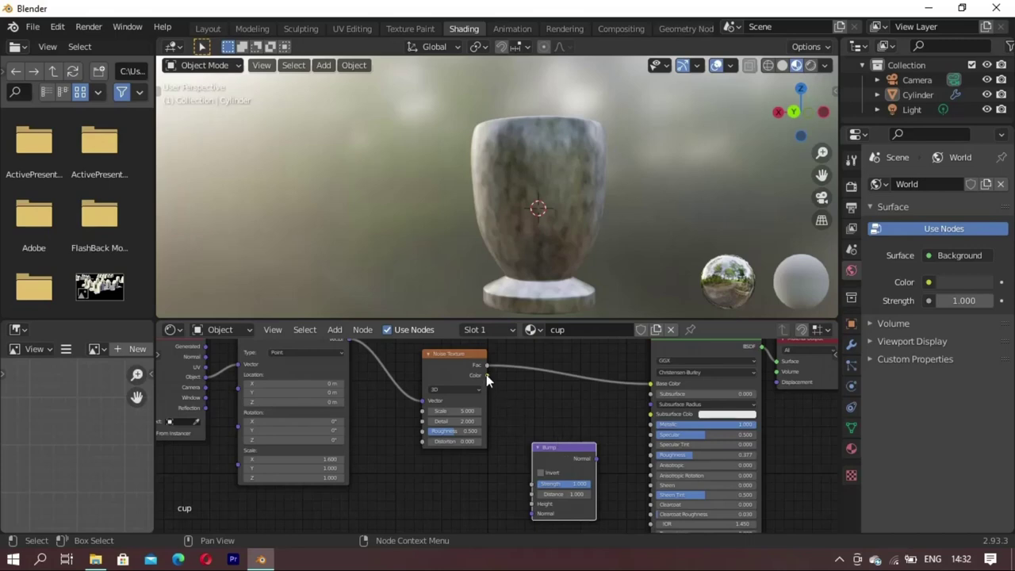
{"action": "left_click_drag", "start_coordinate": [487, 380], "coordinate": [475, 384]}
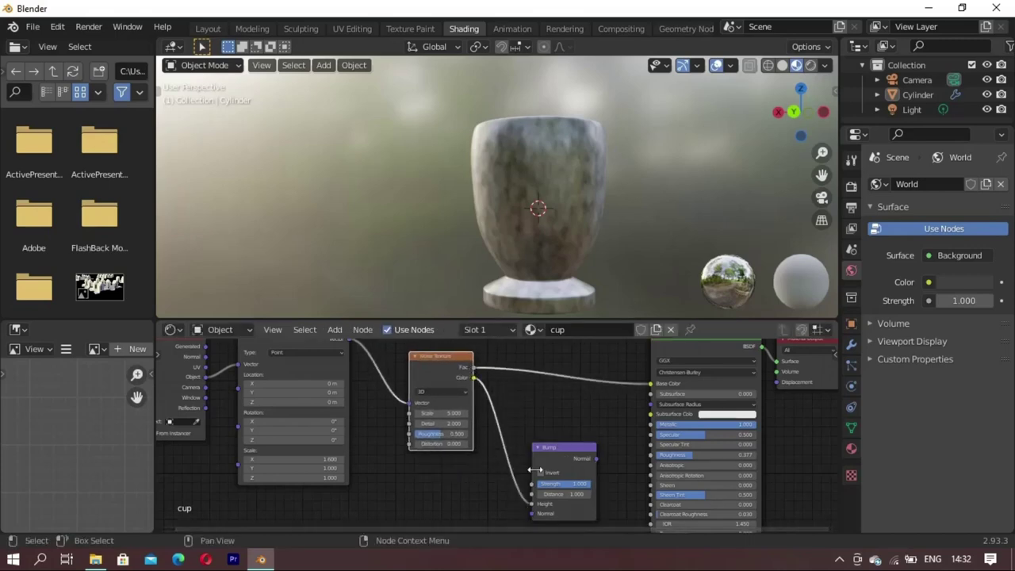
{"action": "middle_click_drag", "start_coordinate": [535, 470], "coordinate": [542, 365]}
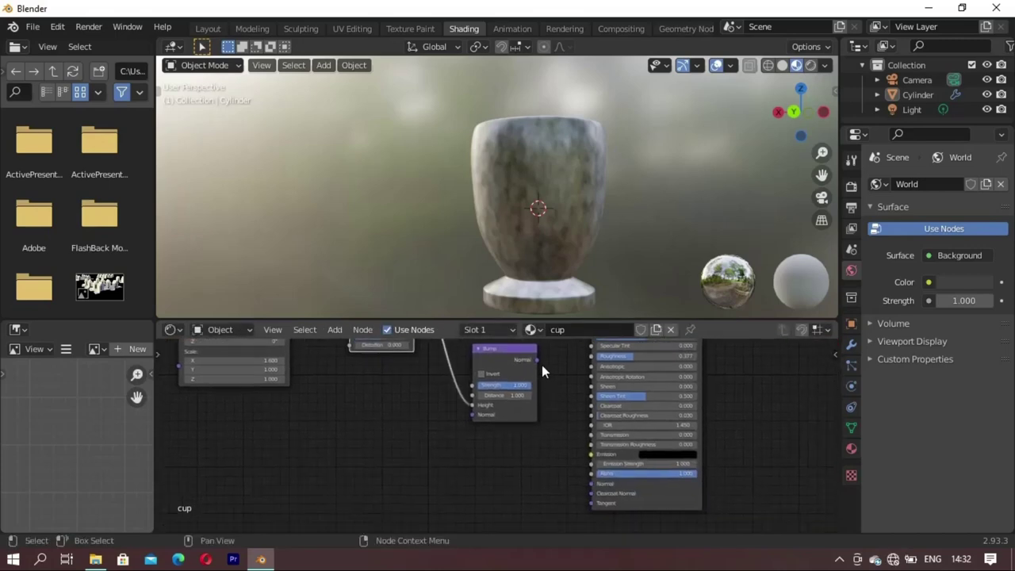
{"action": "left_click_drag", "start_coordinate": [580, 474], "coordinate": [588, 481]}
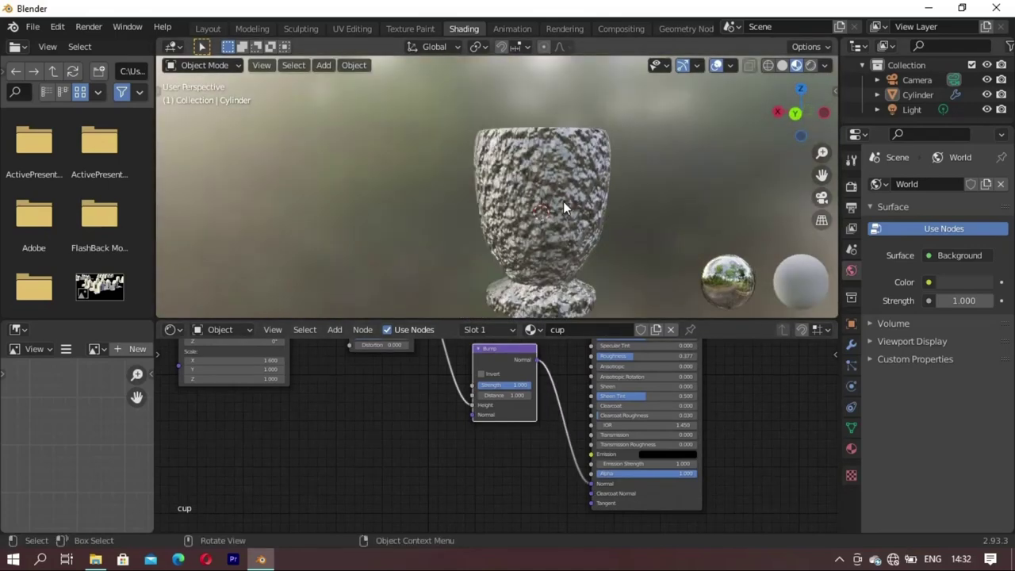
Step: Disconnect the noise from the cup's Base Color so it turns solid yellow again
{"action": "middle_click_drag", "start_coordinate": [566, 203], "coordinate": [546, 145]}
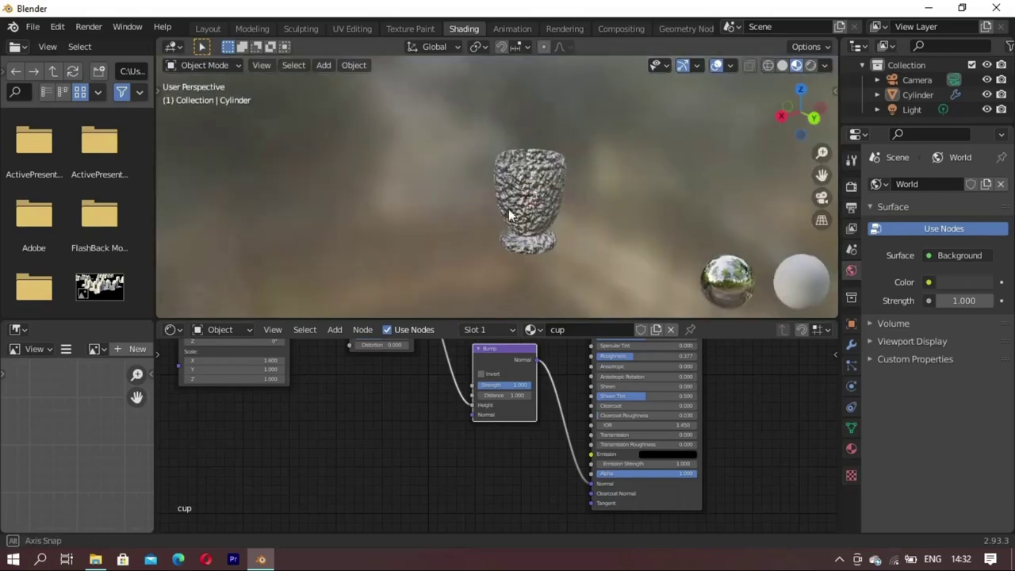
{"action": "scroll", "coordinate": [595, 199], "scroll_direction": "up", "scroll_amount": 3}
{"action": "scroll", "coordinate": [595, 198], "scroll_direction": "down", "scroll_amount": 3}
{"action": "middle_click_drag", "start_coordinate": [595, 198], "coordinate": [520, 295]}
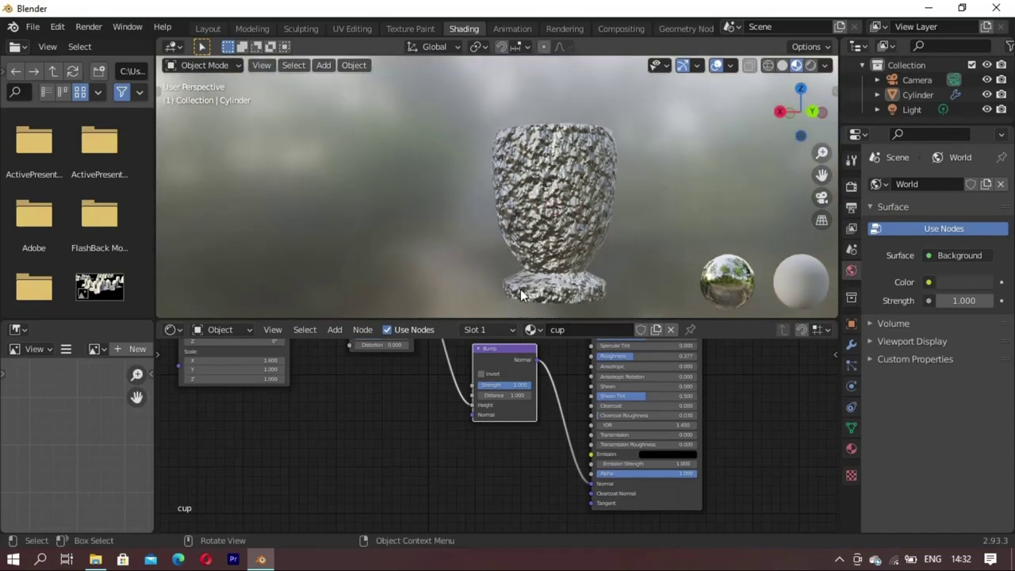
{"action": "middle_click_drag", "start_coordinate": [555, 349], "coordinate": [543, 376]}
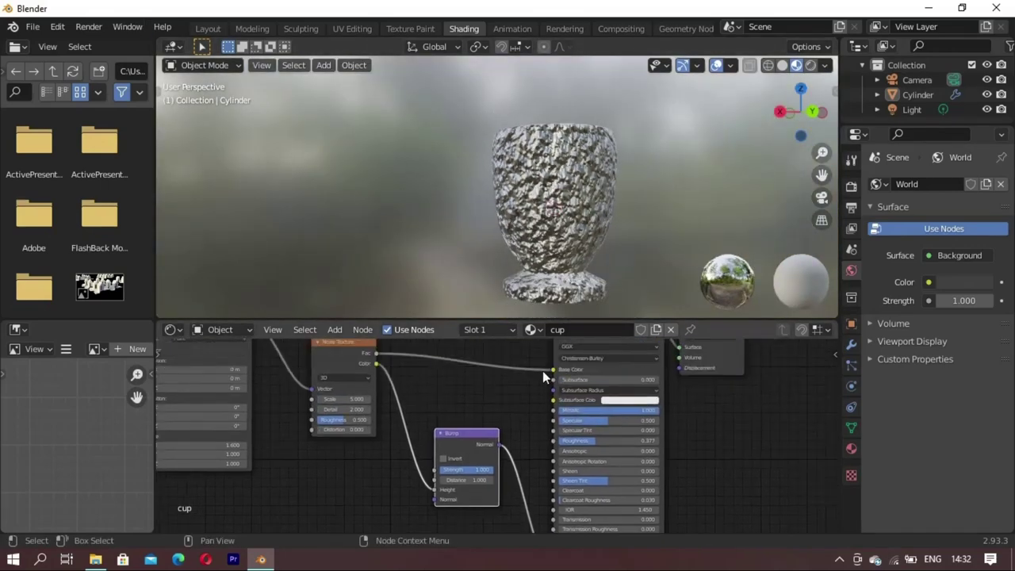
{"action": "left_click_drag", "start_coordinate": [547, 369], "coordinate": [443, 364]}
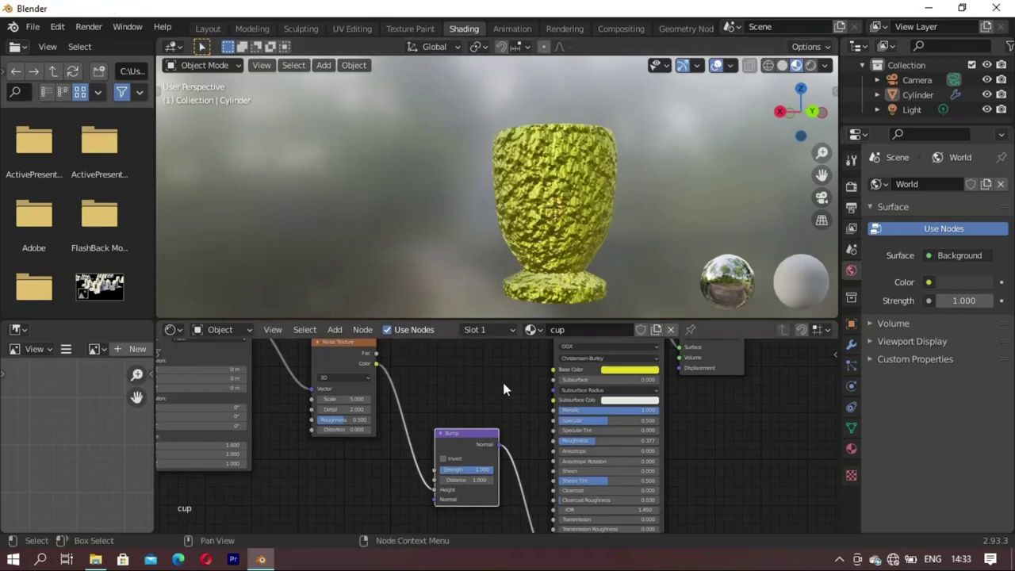
Step: Set the cup's Bump strength to 0.060 and shift the Bump node left
{"action": "middle_click_drag", "start_coordinate": [479, 442], "coordinate": [459, 399]}
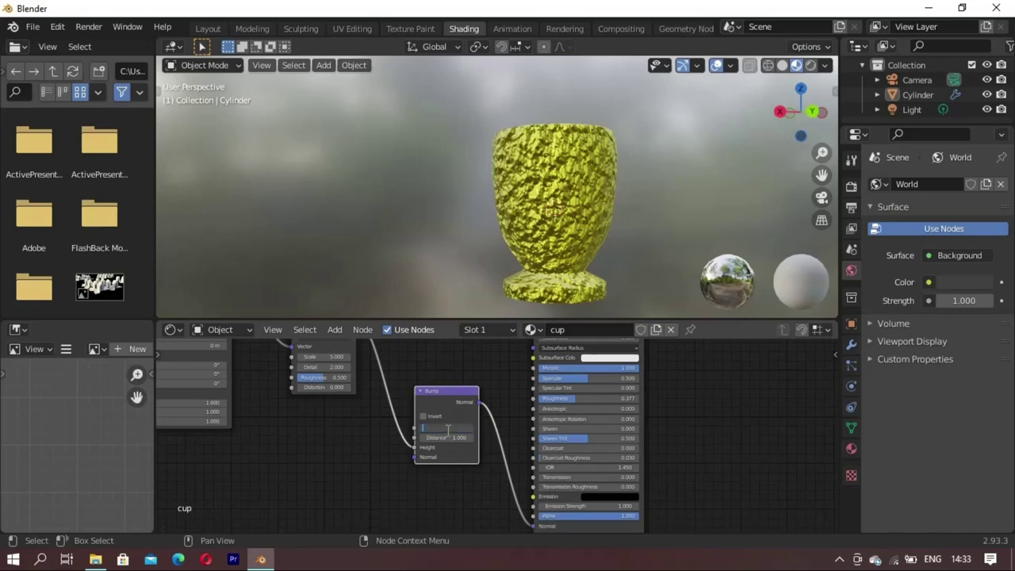
{"action": "key", "text": "Return"}
{"action": "middle_click_drag", "start_coordinate": [558, 206], "coordinate": [570, 211]}
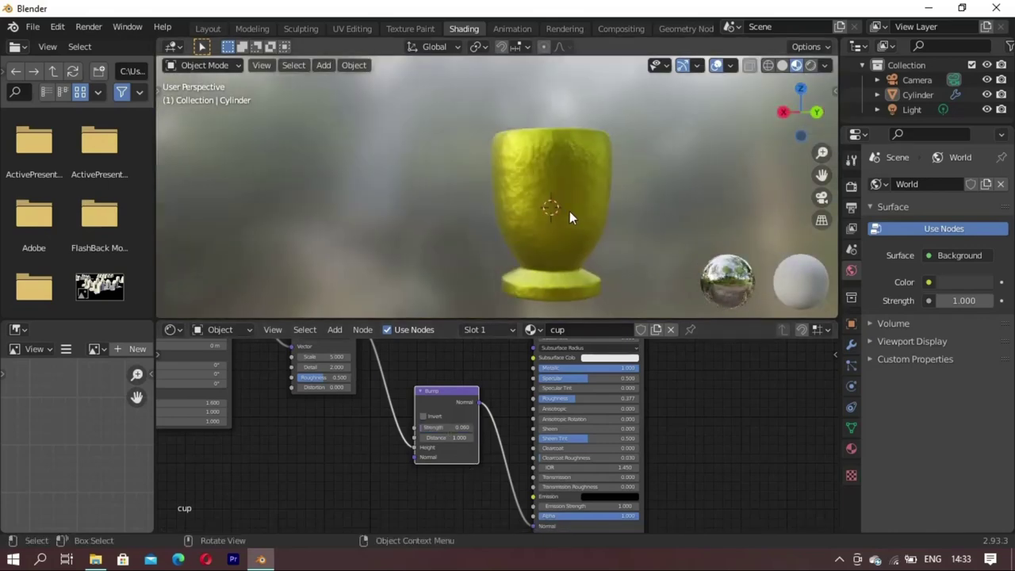
{"action": "left_click_drag", "start_coordinate": [444, 391], "coordinate": [391, 394]}
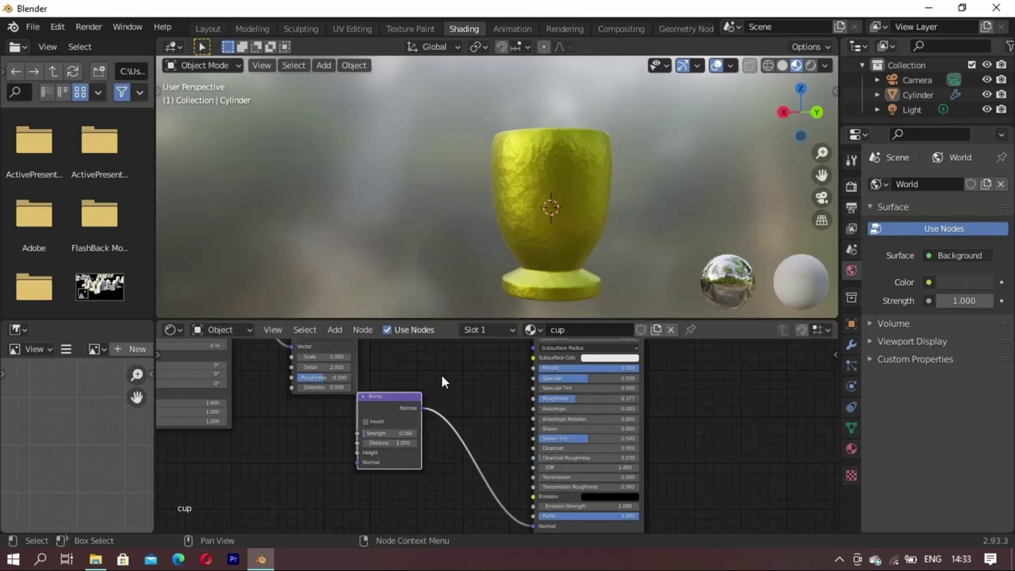
Step: Search for 'color ramp' and drop a ColorRamp node onto the Bump–shader link
{"action": "key", "text": "shift+a"}
{"action": "left_click", "coordinate": [410, 385]}
{"action": "type", "text": "c"}
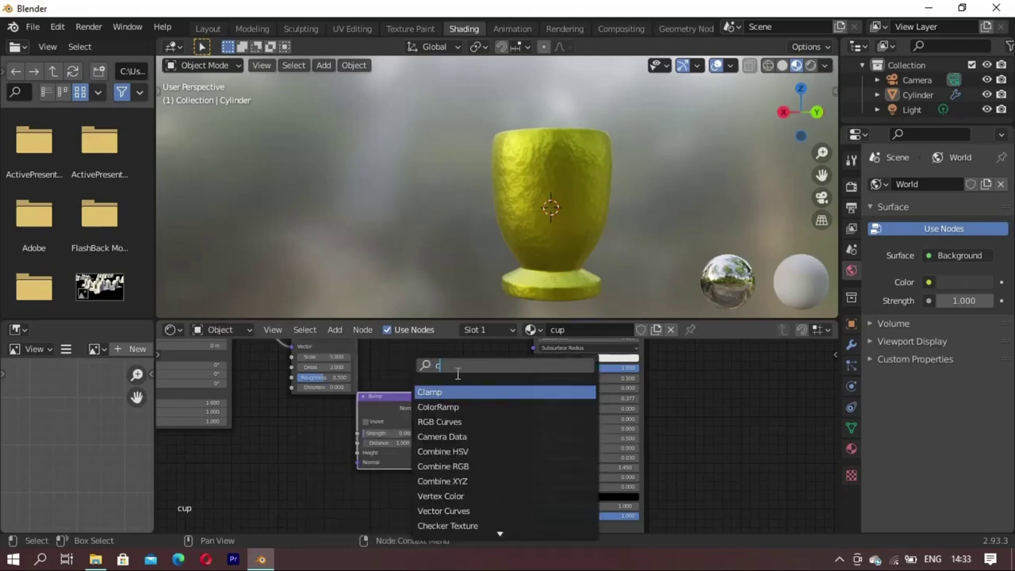
{"action": "type", "text": "olor ru"}
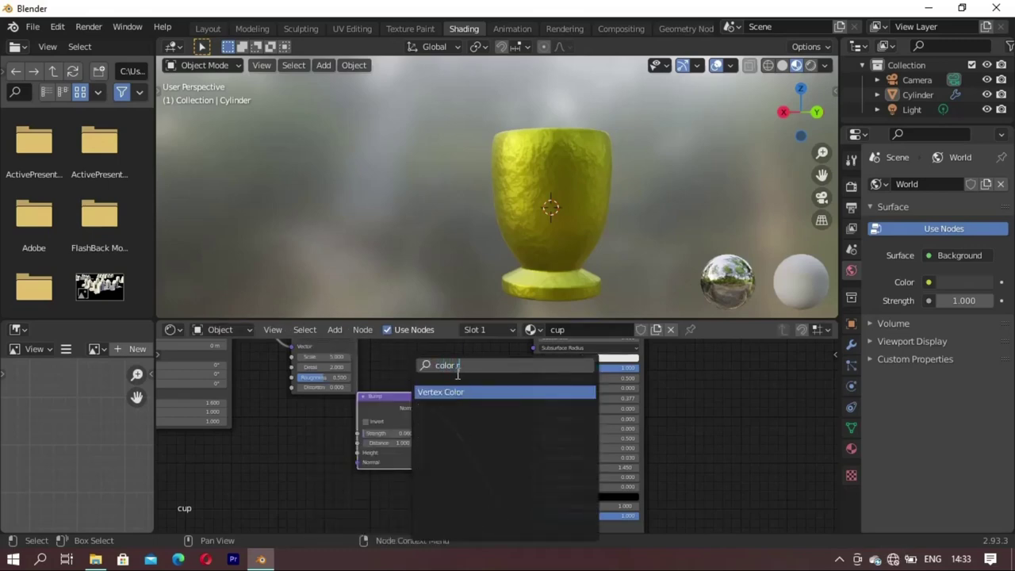
{"action": "type", "text": "mp"}
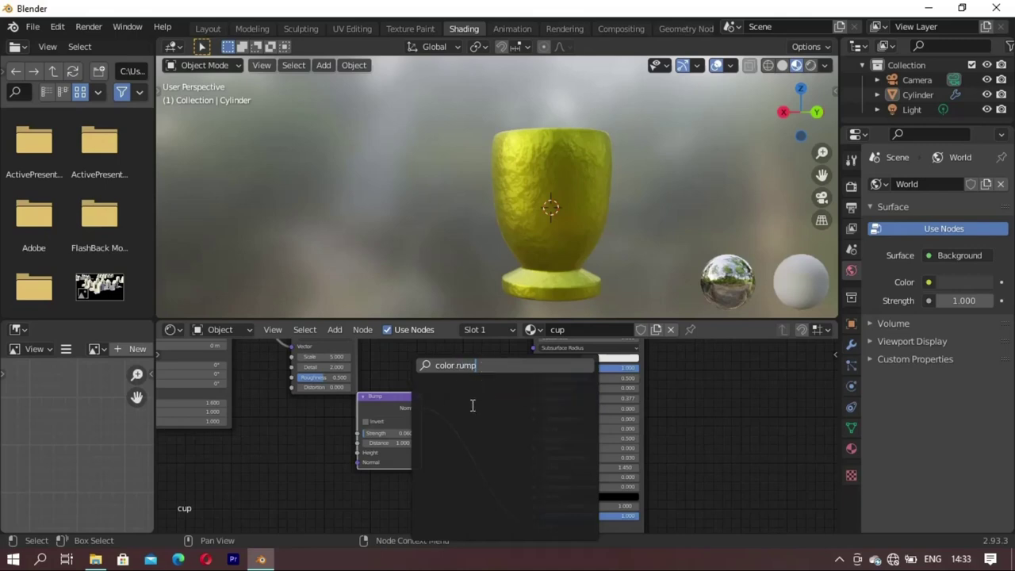
{"action": "key", "text": "BackSpace"}
{"action": "key", "text": "BackSpace"}
{"action": "key", "text": "BackSpace"}
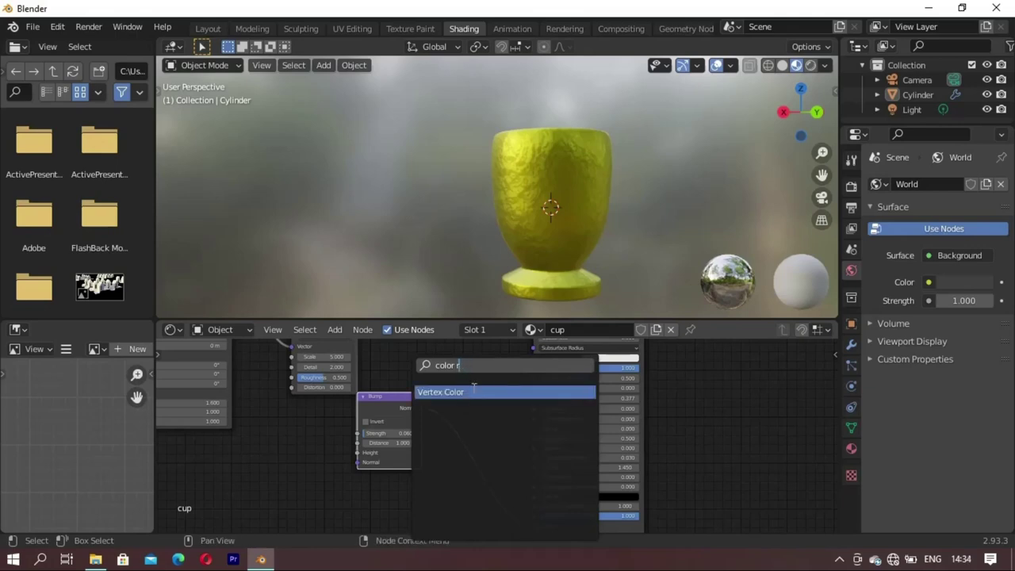
{"action": "key", "text": "BackSpace"}
{"action": "key", "text": "Return"}
{"action": "left_click", "coordinate": [448, 371]}
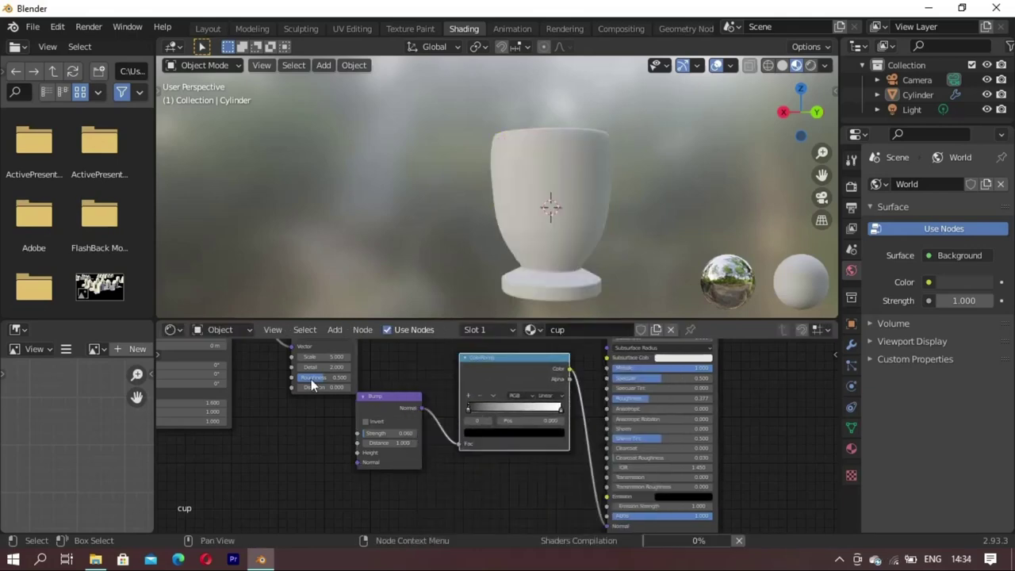
Step: Exit the material name field and undo the last node change
{"action": "left_click", "coordinate": [572, 329]}
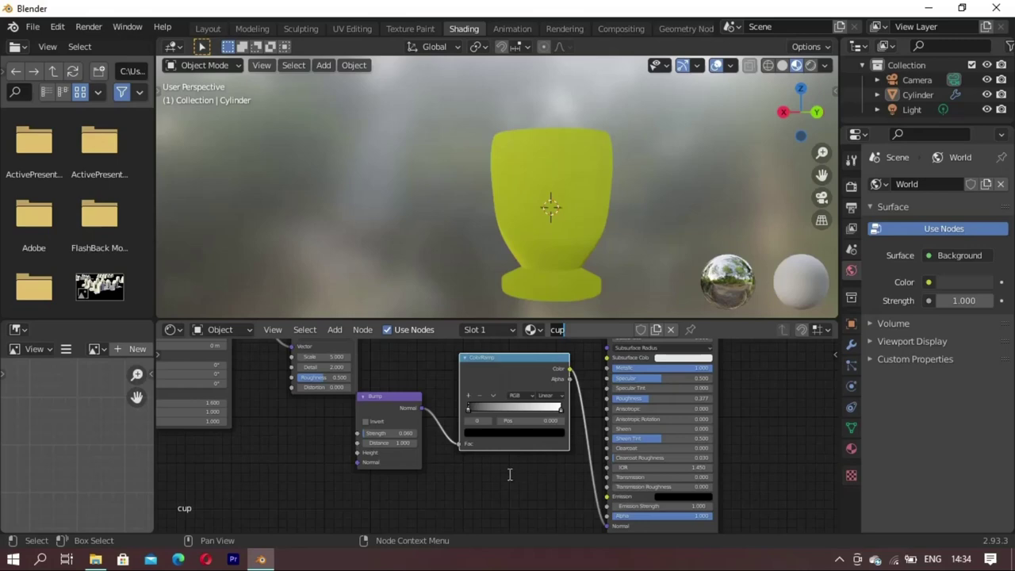
{"action": "key", "text": "Return"}
{"action": "middle_click_drag", "start_coordinate": [505, 489], "coordinate": [562, 490]}
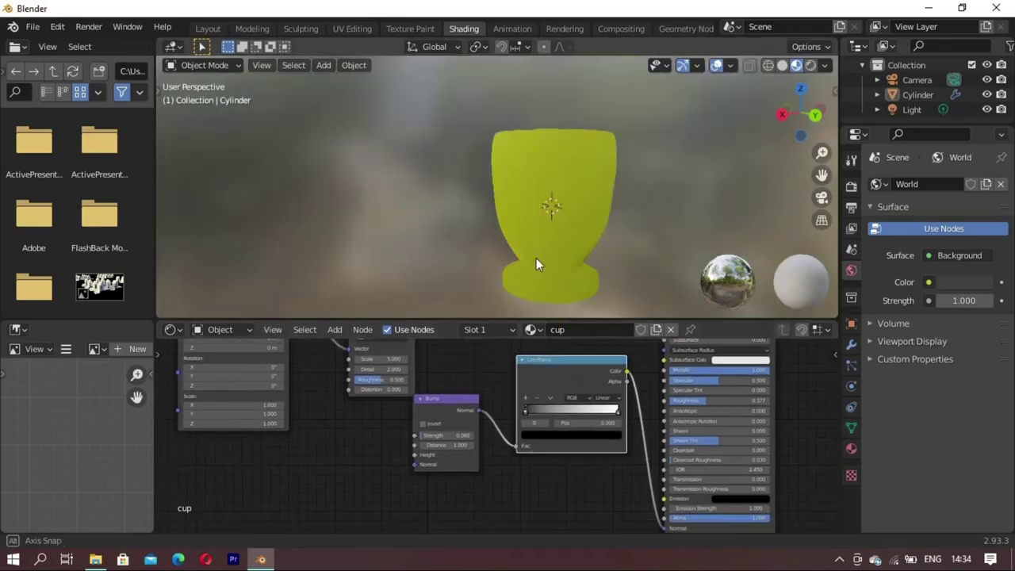
{"action": "mouse_move", "coordinate": [536, 258]}
{"action": "middle_mouse_down"}
{"action": "mouse_move", "coordinate": [462, 222]}
{"action": "mouse_move", "coordinate": [476, 230]}
{"action": "middle_mouse_up"}
{"action": "key", "text": "ctrl+z"}
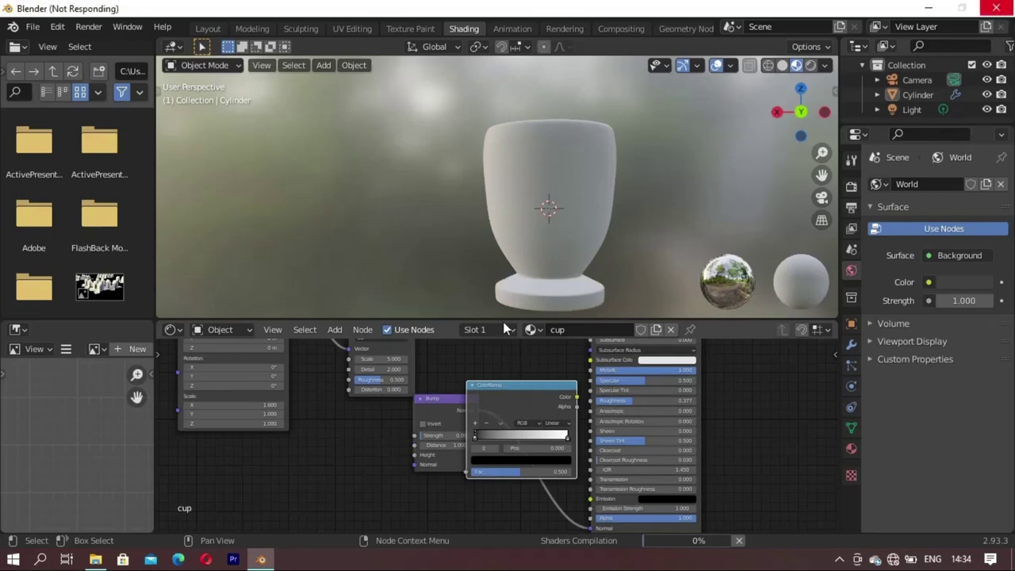
Step: Rearrange the nodes and insert the ColorRamp between Noise Texture and Bump Height
{"action": "left_click_drag", "start_coordinate": [511, 394], "coordinate": [329, 439]}
{"action": "left_click_drag", "start_coordinate": [444, 399], "coordinate": [539, 383]}
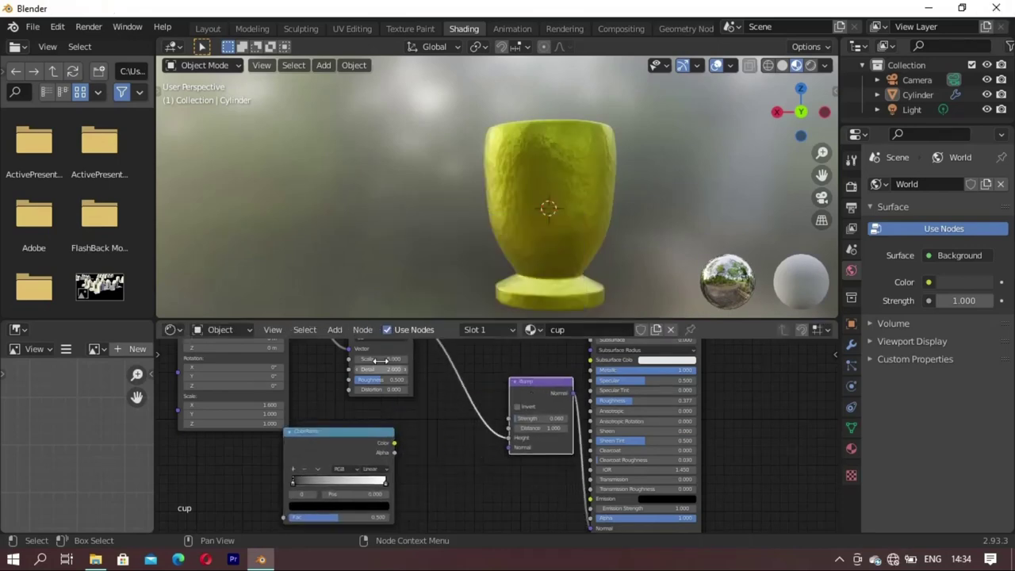
{"action": "left_click_drag", "start_coordinate": [410, 389], "coordinate": [373, 432]}
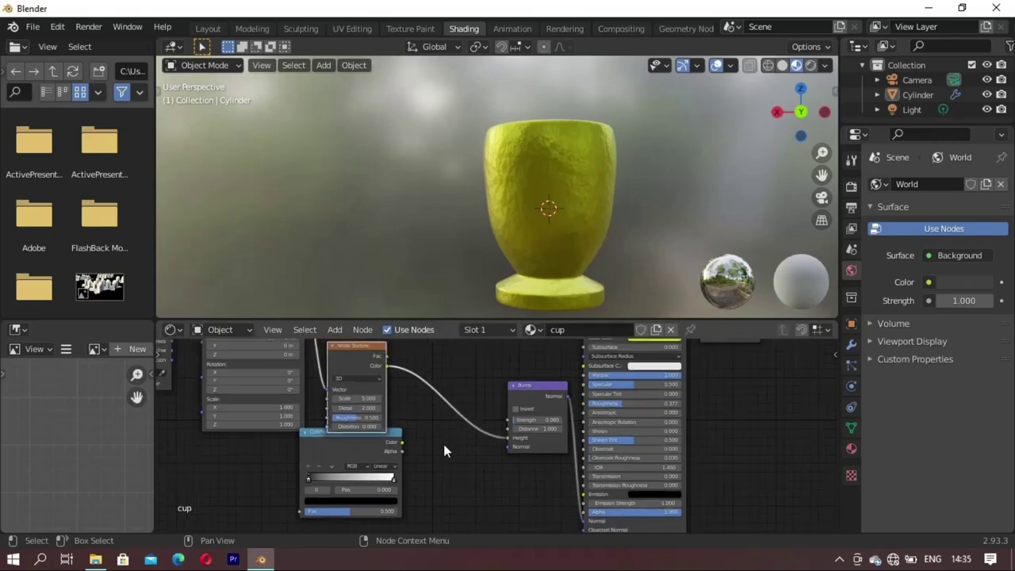
{"action": "scroll", "coordinate": [444, 444], "scroll_direction": "down", "scroll_amount": 2}
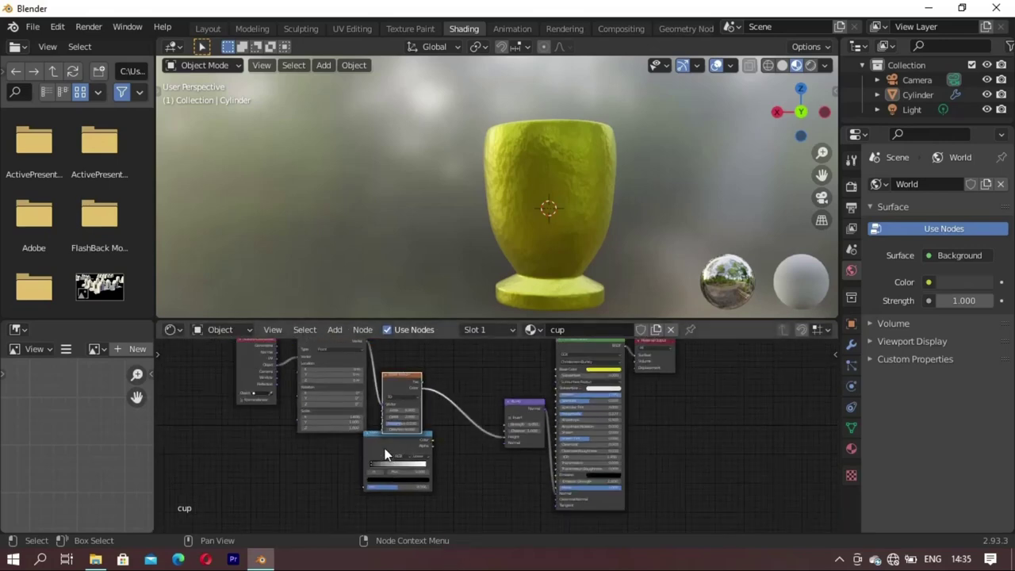
{"action": "left_click_drag", "start_coordinate": [386, 454], "coordinate": [469, 414]}
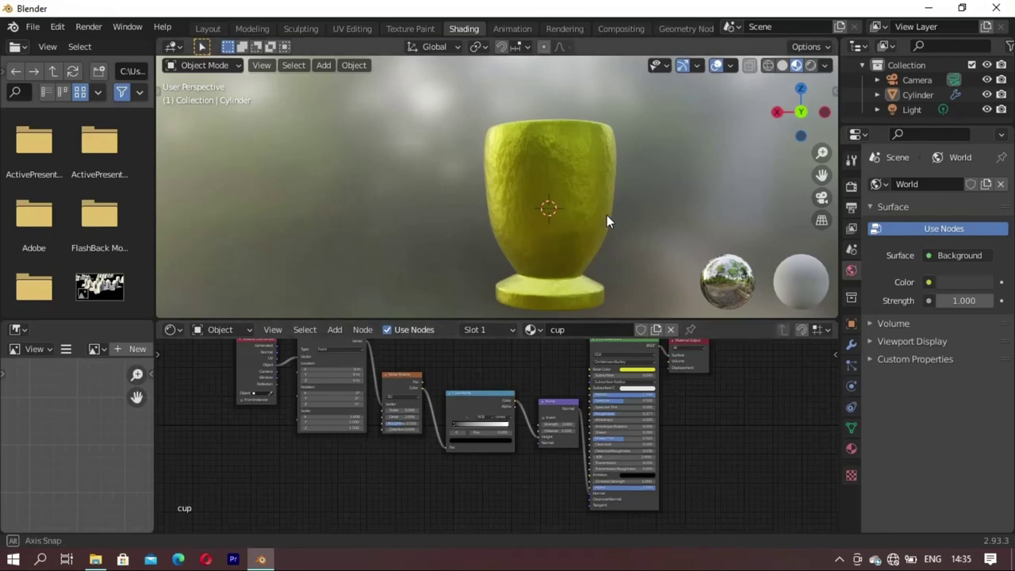
Step: Slide the ColorRamp's black stop right to position 0.168
{"action": "middle_click_drag", "start_coordinate": [607, 215], "coordinate": [587, 238]}
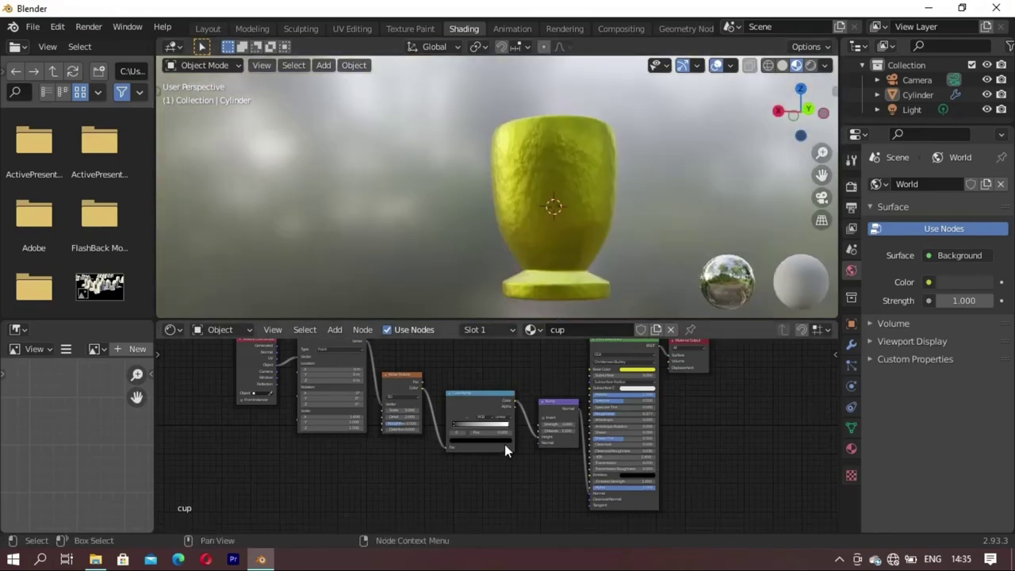
{"action": "scroll", "coordinate": [504, 445], "scroll_direction": "up", "scroll_amount": 3}
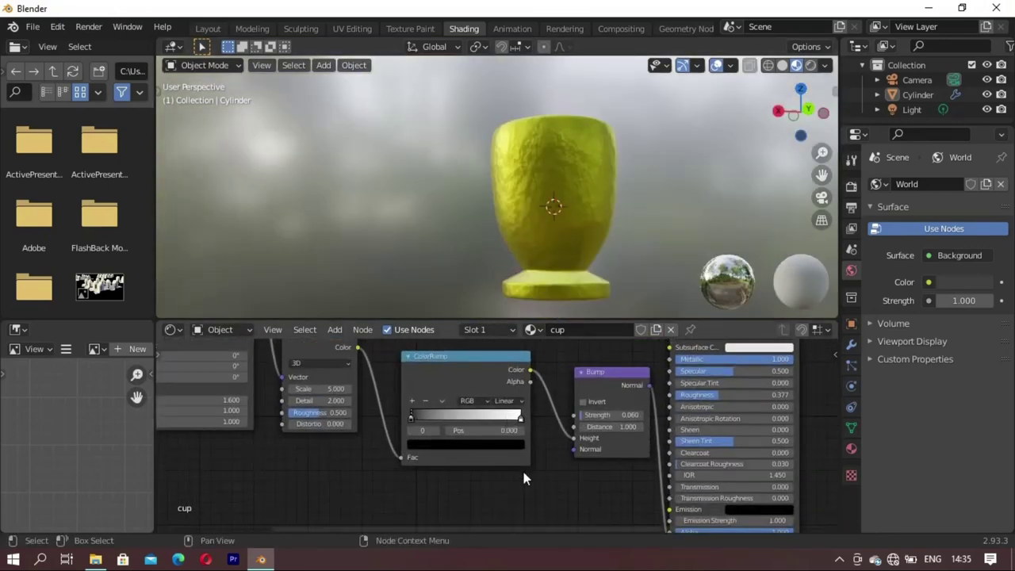
{"action": "mouse_move", "coordinate": [412, 418]}
{"action": "left_mouse_down"}
{"action": "mouse_move", "coordinate": [449, 426]}
{"action": "mouse_move", "coordinate": [493, 416]}
{"action": "mouse_move", "coordinate": [453, 421]}
{"action": "left_mouse_up"}
{"action": "left_click", "coordinate": [517, 419]}
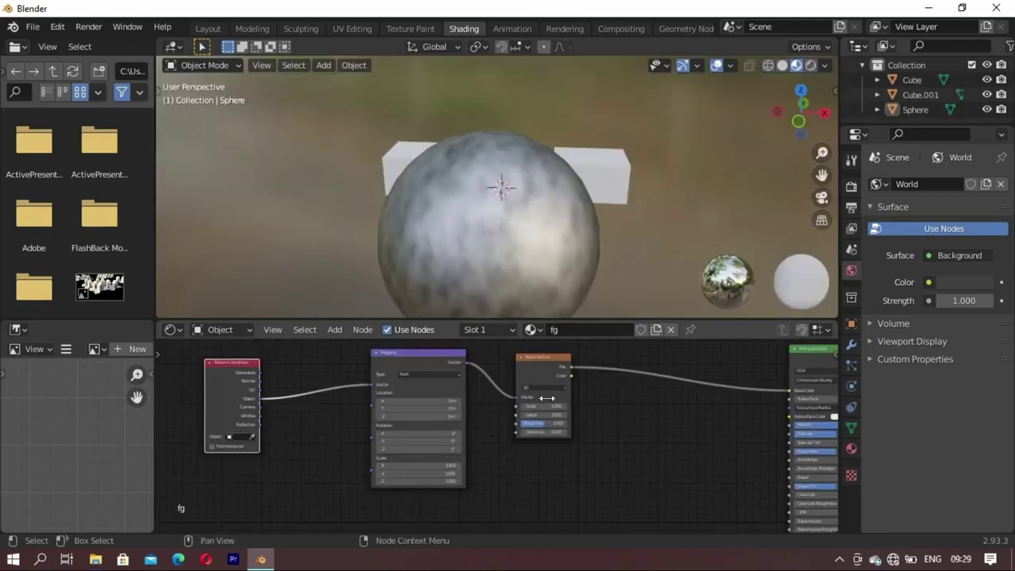
Step: Add a Bump node to the sphere material with the noise texture feeding its Height
{"action": "mouse_move", "coordinate": [605, 435]}
{"action": "middle_mouse_down"}
{"action": "mouse_move", "coordinate": [501, 435]}
{"action": "mouse_move", "coordinate": [535, 430]}
{"action": "middle_mouse_up"}
{"action": "key", "text": "shift+a"}
{"action": "left_click", "coordinate": [511, 375]}
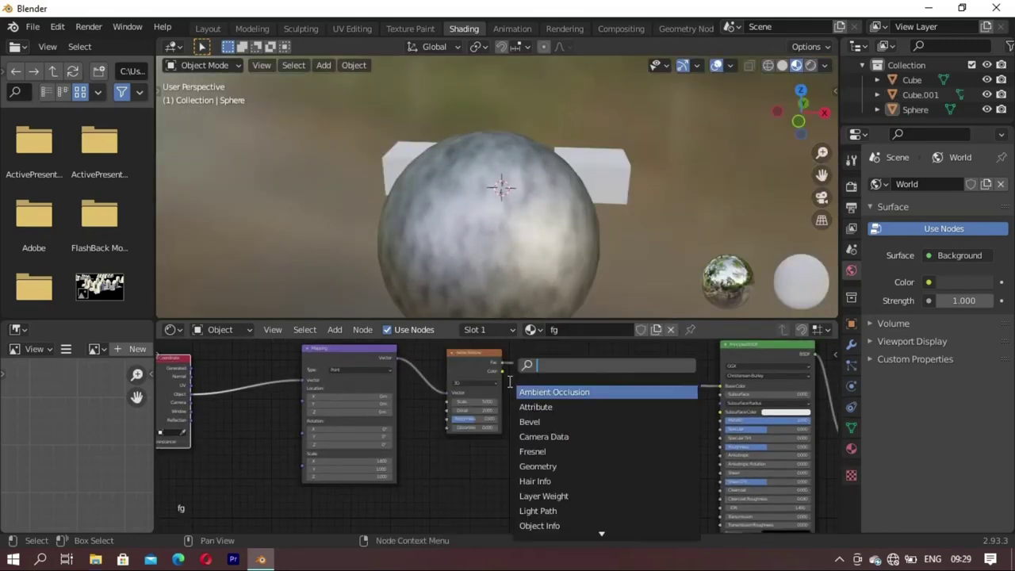
{"action": "type", "text": "bomp"}
{"action": "key", "text": "Return"}
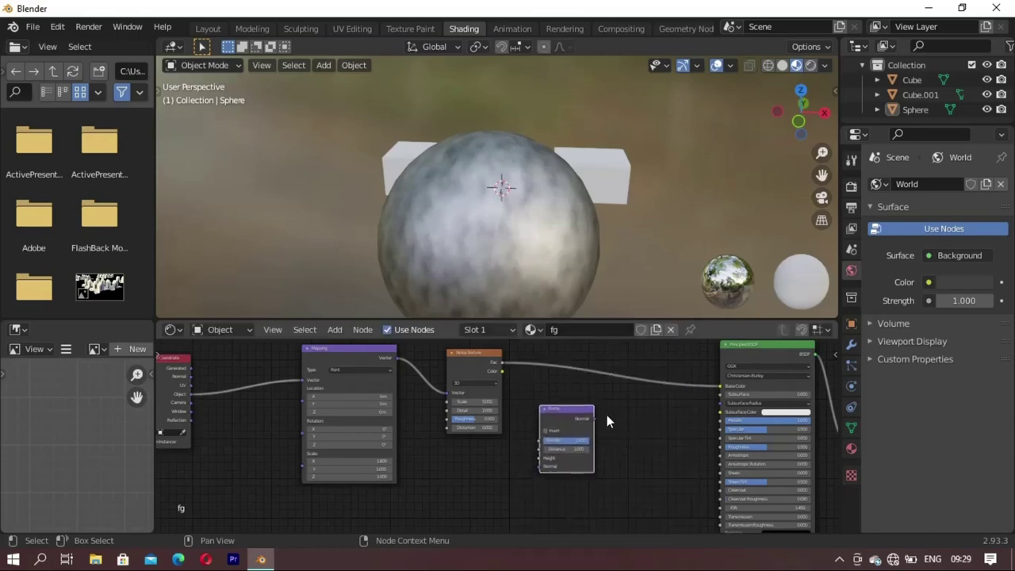
{"action": "left_click", "coordinate": [545, 465]}
{"action": "left_click", "coordinate": [493, 441]}
{"action": "left_click_drag", "start_coordinate": [502, 364], "coordinate": [541, 458]}
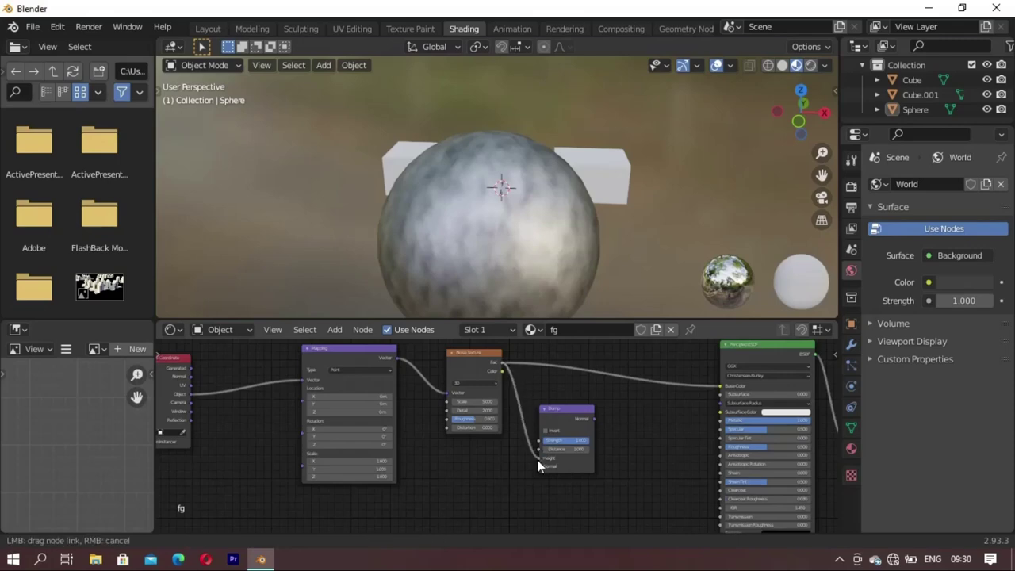
{"action": "scroll", "coordinate": [660, 460], "scroll_direction": "down", "scroll_amount": 1}
Step: Connect the Bump Normal output to the Principled BSDF Normal input
{"action": "left_click_drag", "start_coordinate": [579, 420], "coordinate": [600, 451]}
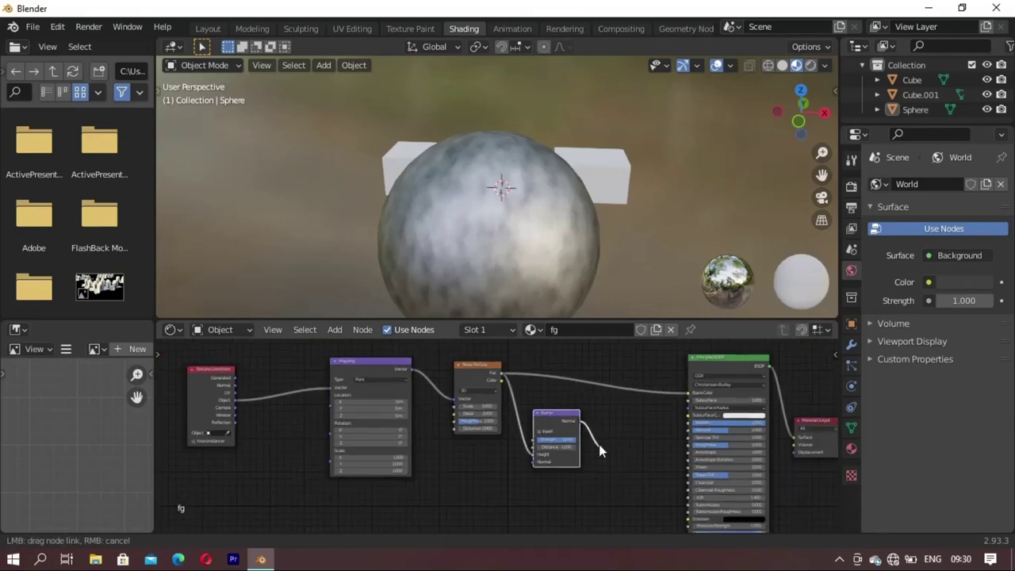
{"action": "left_click_drag", "start_coordinate": [670, 499], "coordinate": [670, 499]}
{"action": "middle_click_drag", "start_coordinate": [676, 471], "coordinate": [667, 428]}
{"action": "left_click_drag", "start_coordinate": [570, 379], "coordinate": [678, 498]}
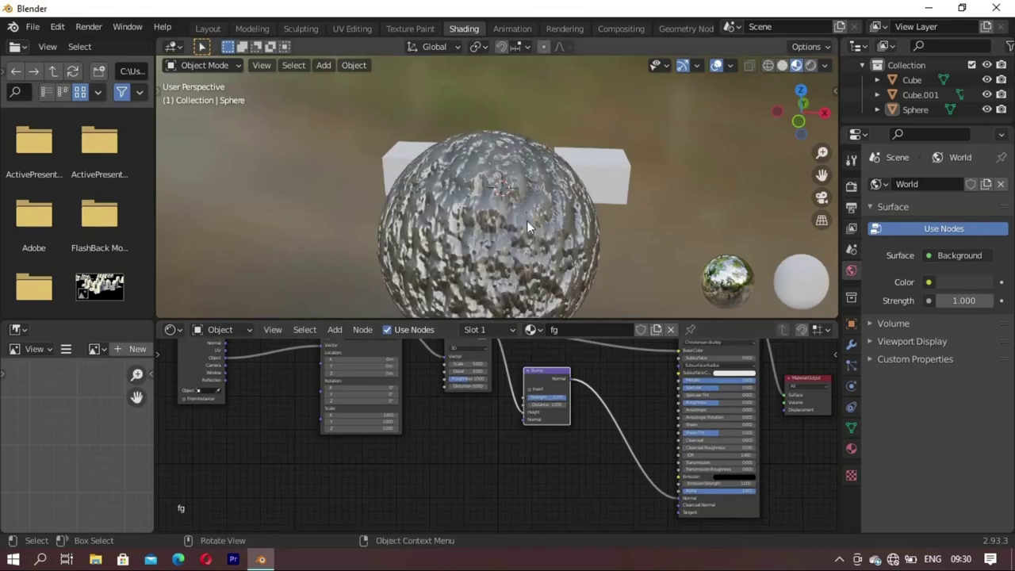
{"action": "middle_click_drag", "start_coordinate": [527, 220], "coordinate": [508, 228]}
{"action": "scroll", "coordinate": [498, 230], "scroll_direction": "down", "scroll_amount": 2}
{"action": "scroll", "coordinate": [484, 226], "scroll_direction": "up", "scroll_amount": 3}
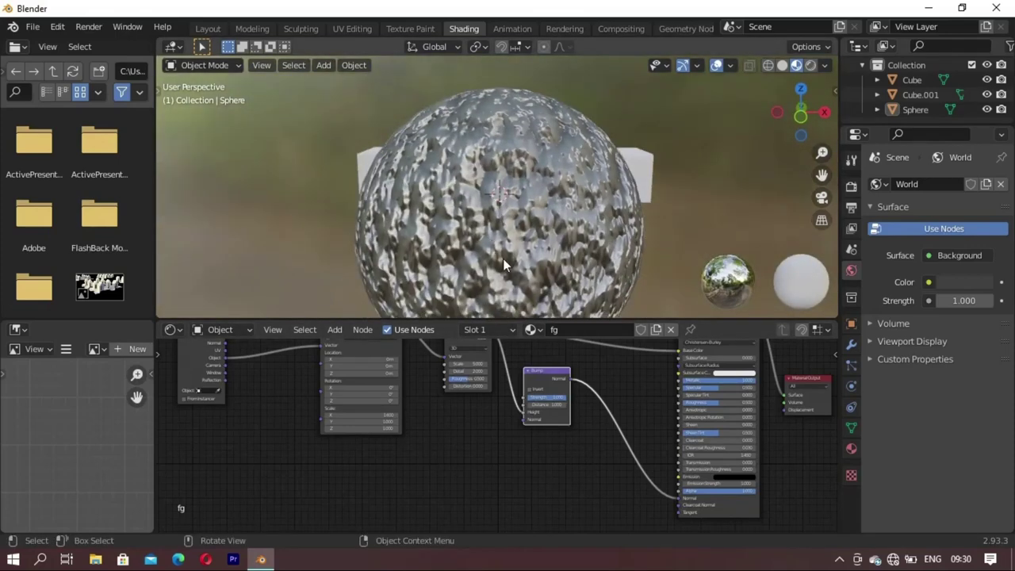
{"action": "scroll", "coordinate": [553, 379], "scroll_direction": "up", "scroll_amount": 2}
{"action": "scroll", "coordinate": [564, 380], "scroll_direction": "up", "scroll_amount": 1}
Step: Set the Bump strength to 0.07 and move the Bump node right
{"action": "double_click", "coordinate": [582, 383]}
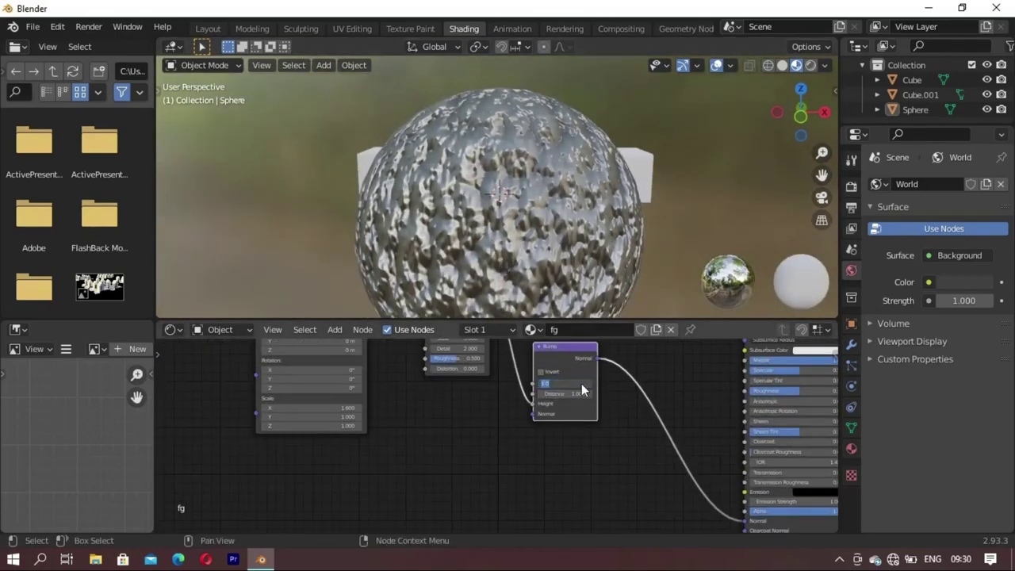
{"action": "type", "text": ".07"}
{"action": "key", "text": "Return"}
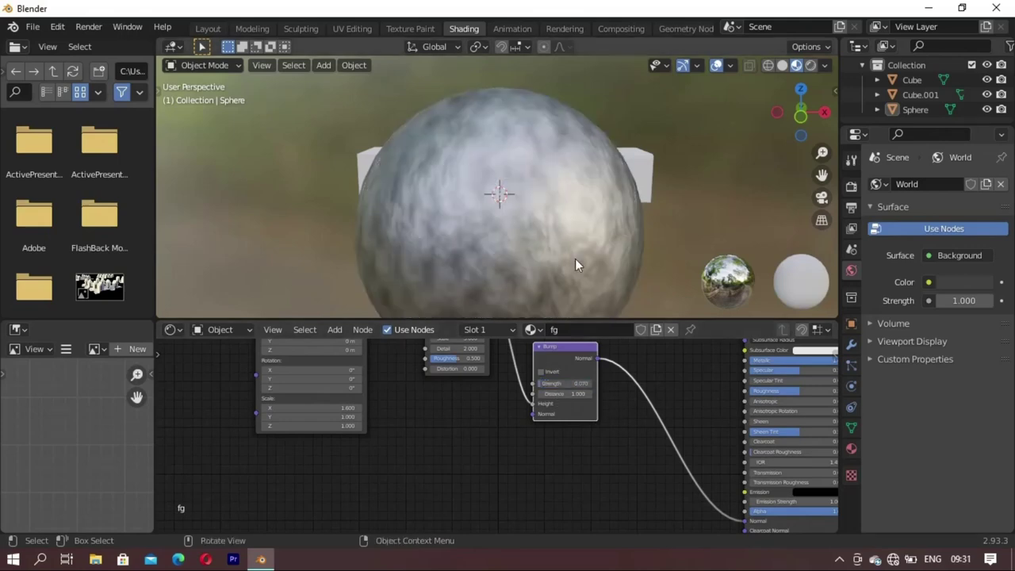
{"action": "mouse_move", "coordinate": [531, 234]}
{"action": "middle_mouse_down"}
{"action": "mouse_move", "coordinate": [482, 248]}
{"action": "mouse_move", "coordinate": [554, 232]}
{"action": "mouse_move", "coordinate": [546, 224]}
{"action": "mouse_move", "coordinate": [542, 234]}
{"action": "mouse_move", "coordinate": [564, 198]}
{"action": "middle_mouse_up"}
{"action": "scroll", "coordinate": [467, 434], "scroll_direction": "down", "scroll_amount": 2}
{"action": "scroll", "coordinate": [467, 434], "scroll_direction": "down", "scroll_amount": 2}
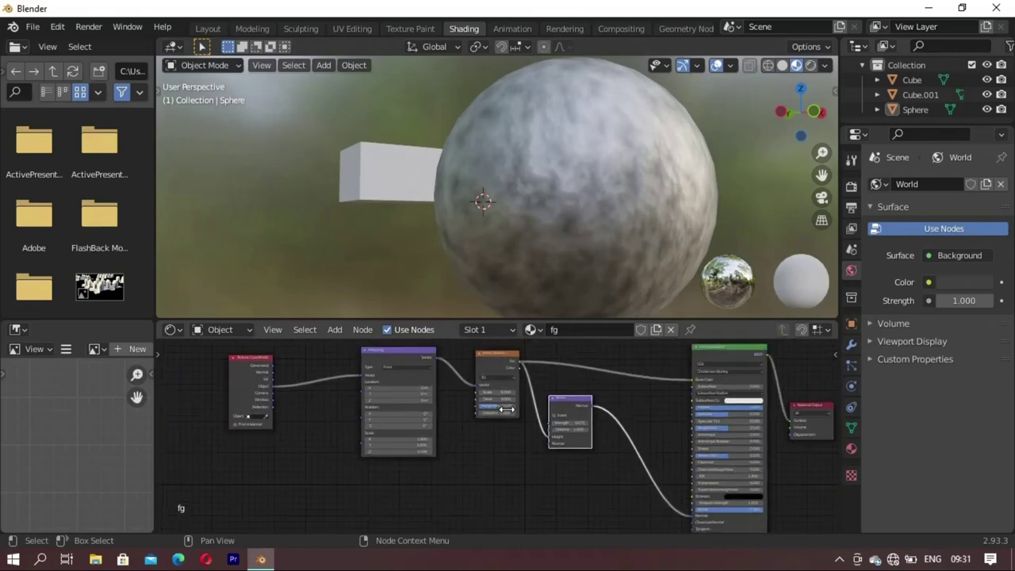
{"action": "left_click_drag", "start_coordinate": [563, 408], "coordinate": [639, 403]}
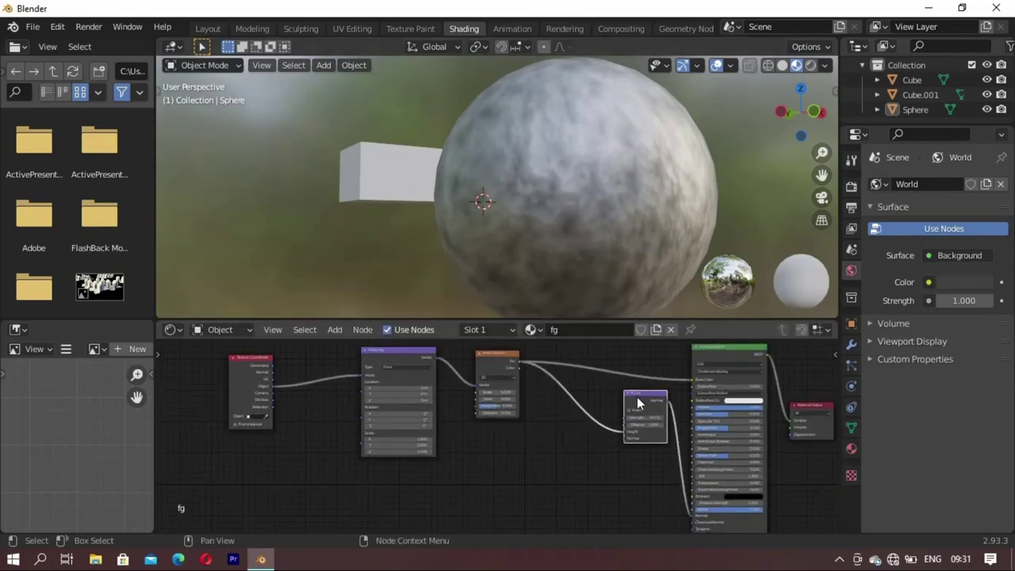
Step: Add a ColorRamp node onto the Noise-to-Bump link of the sphere material
{"action": "key", "text": "shift+a"}
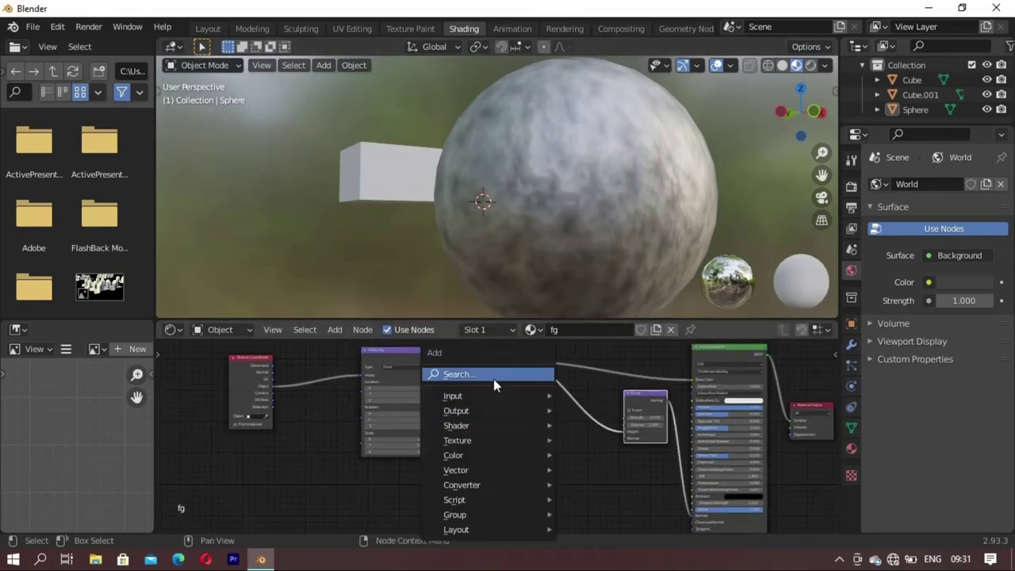
{"action": "left_click", "coordinate": [494, 373]}
{"action": "type", "text": "co"}
{"action": "key", "text": "Return"}
{"action": "left_click", "coordinate": [600, 397]}
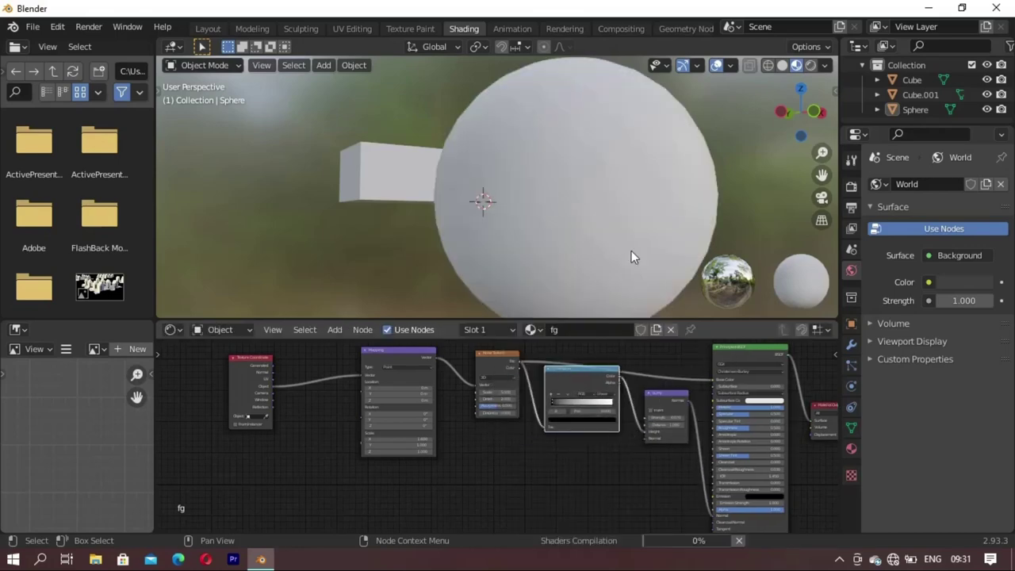
{"action": "scroll", "coordinate": [672, 293], "scroll_direction": "down", "scroll_amount": 2}
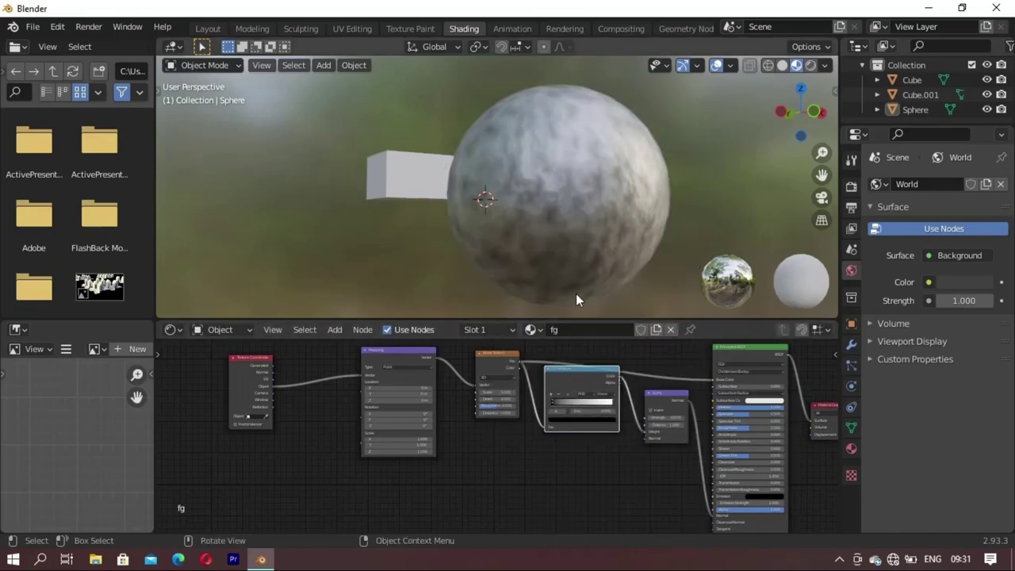
{"action": "scroll", "coordinate": [595, 198], "scroll_direction": "down", "scroll_amount": 3}
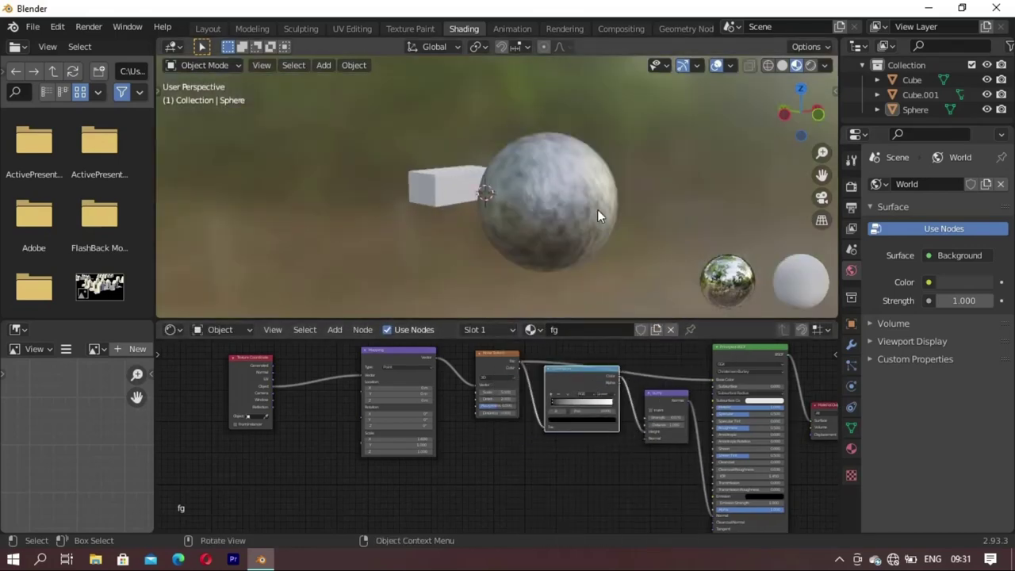
Step: Tidy the Mapping and ColorRamp nodes and unlink the texture from Base Color
{"action": "middle_click_drag", "start_coordinate": [598, 209], "coordinate": [533, 219]}
{"action": "left_click_drag", "start_coordinate": [368, 354], "coordinate": [296, 348]}
{"action": "left_click_drag", "start_coordinate": [588, 406], "coordinate": [580, 423]}
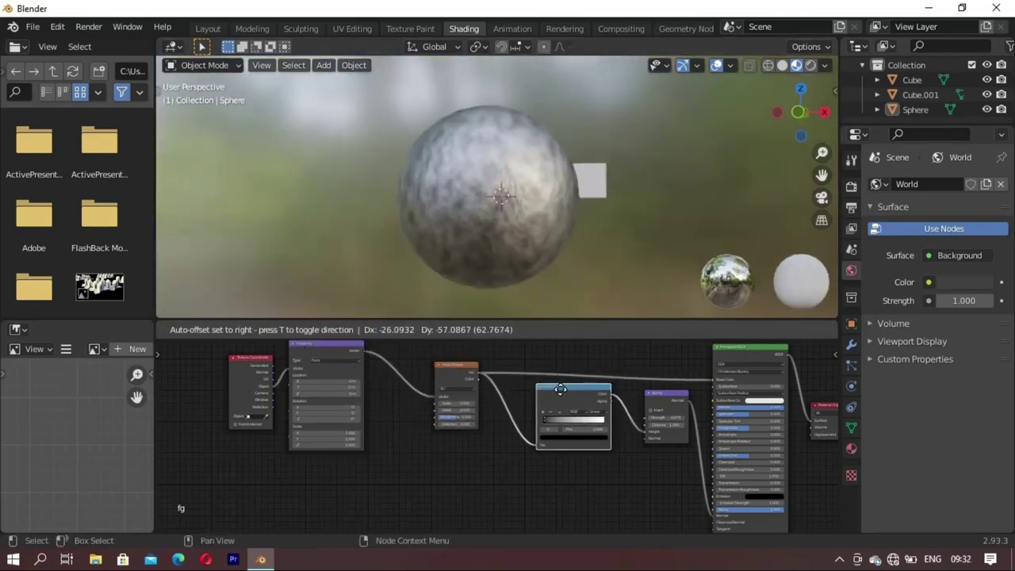
{"action": "left_click", "coordinate": [707, 377]}
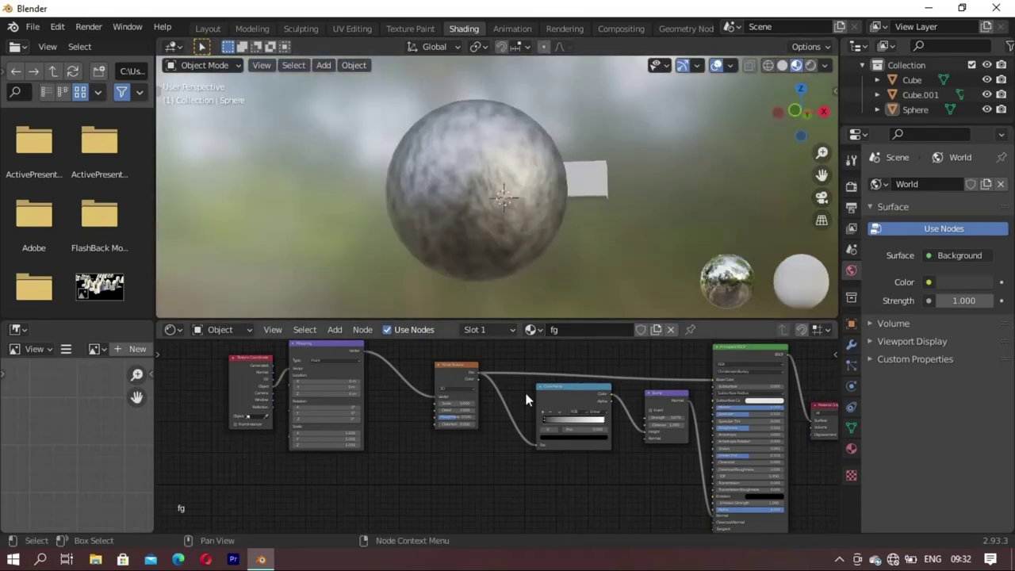
{"action": "left_click", "coordinate": [208, 29]}
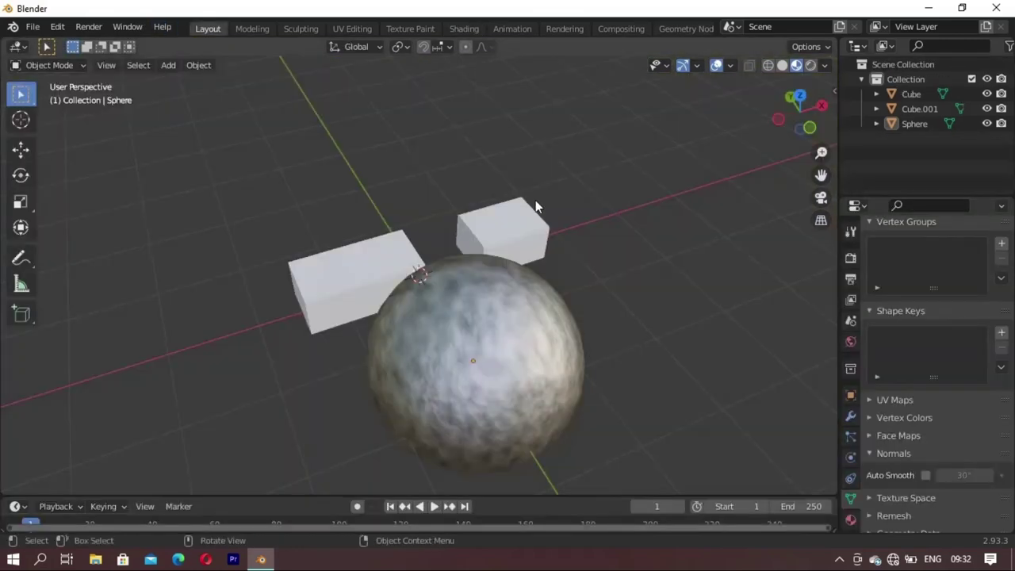
{"action": "left_click", "coordinate": [464, 28]}
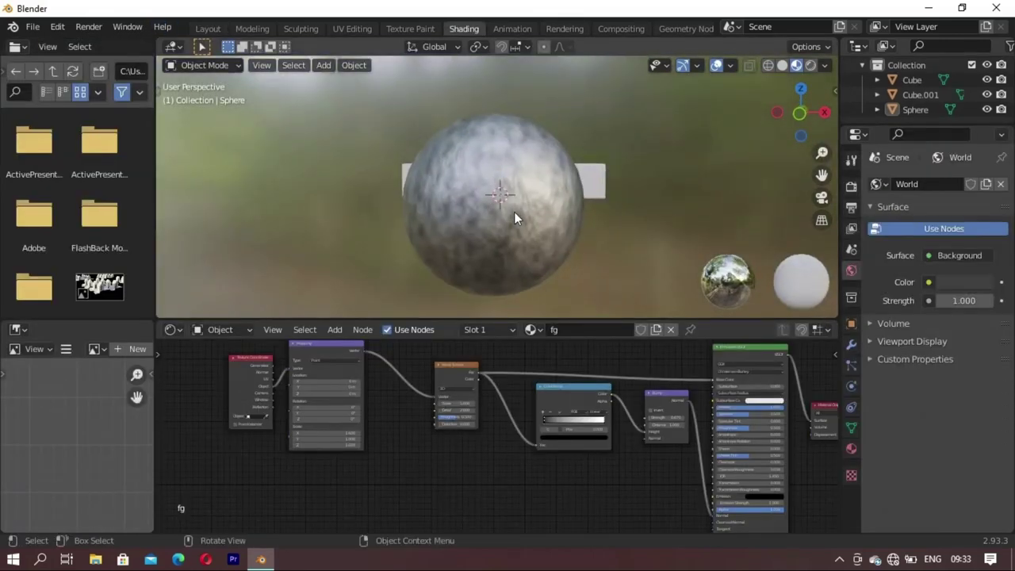
{"action": "left_click_drag", "start_coordinate": [715, 380], "coordinate": [658, 376]}
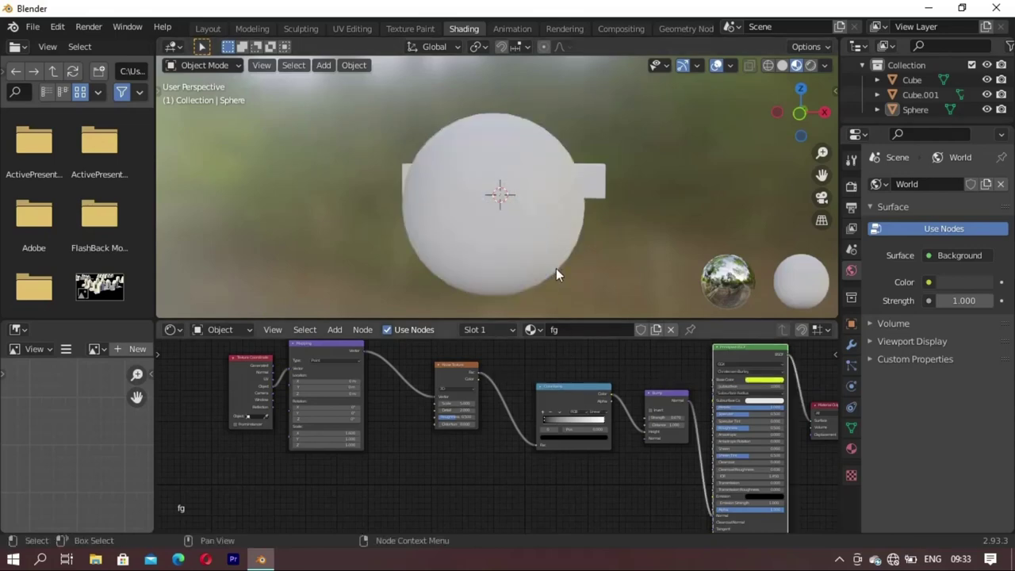
Step: Reposition the ColorRamp node and nudge its white stop slightly left
{"action": "middle_click_drag", "start_coordinate": [575, 172], "coordinate": [537, 230]}
{"action": "scroll", "coordinate": [536, 231], "scroll_direction": "down", "scroll_amount": 2}
{"action": "left_click_drag", "start_coordinate": [557, 413], "coordinate": [547, 379]}
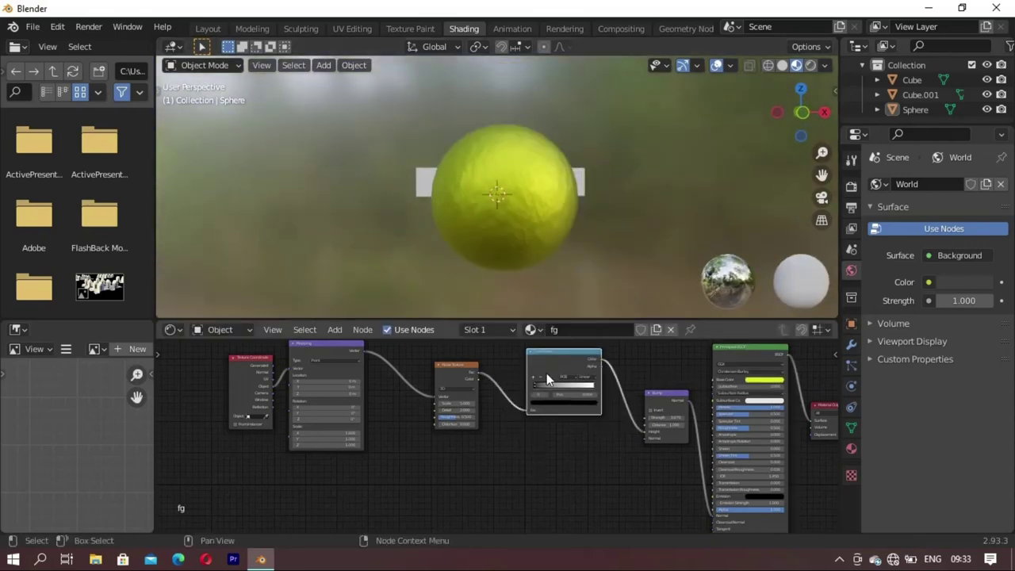
{"action": "scroll", "coordinate": [546, 378], "scroll_direction": "up", "scroll_amount": 2}
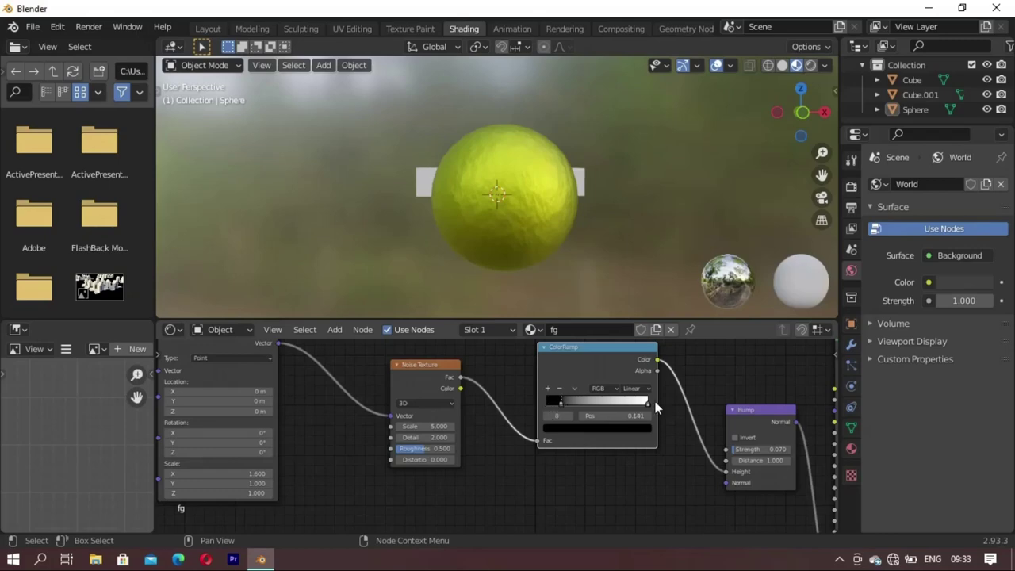
{"action": "left_click_drag", "start_coordinate": [648, 403], "coordinate": [637, 403]}
Step: Set the Mapping scale to X 2.3, Y 1.9 and Z 2.1
{"action": "middle_click_drag", "start_coordinate": [337, 457], "coordinate": [361, 451]}
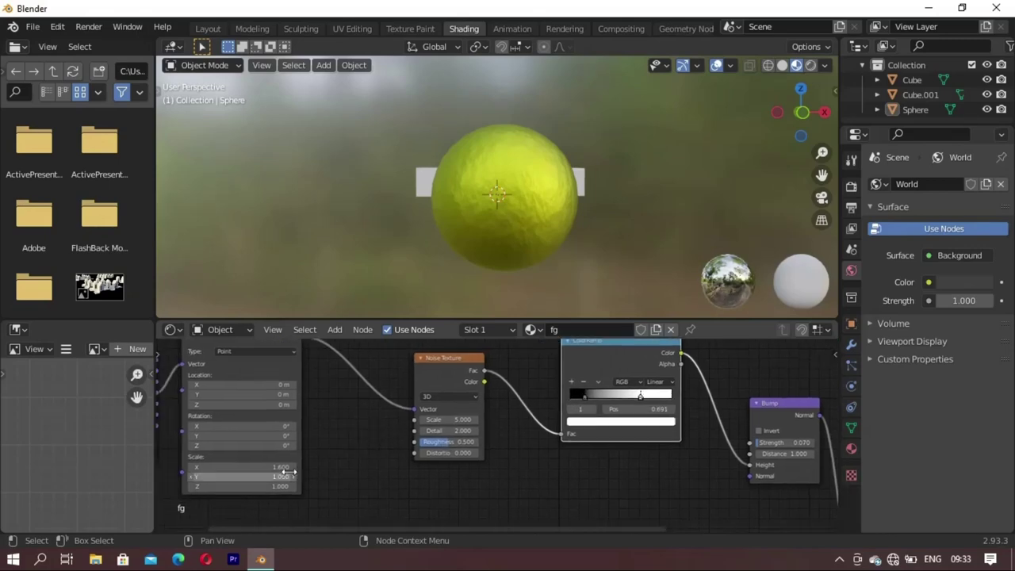
{"action": "scroll", "coordinate": [294, 468], "scroll_direction": "up", "scroll_amount": 7, "text": "ctrl"}
{"action": "scroll", "coordinate": [294, 488], "scroll_direction": "up", "scroll_amount": 3, "text": "ctrl"}
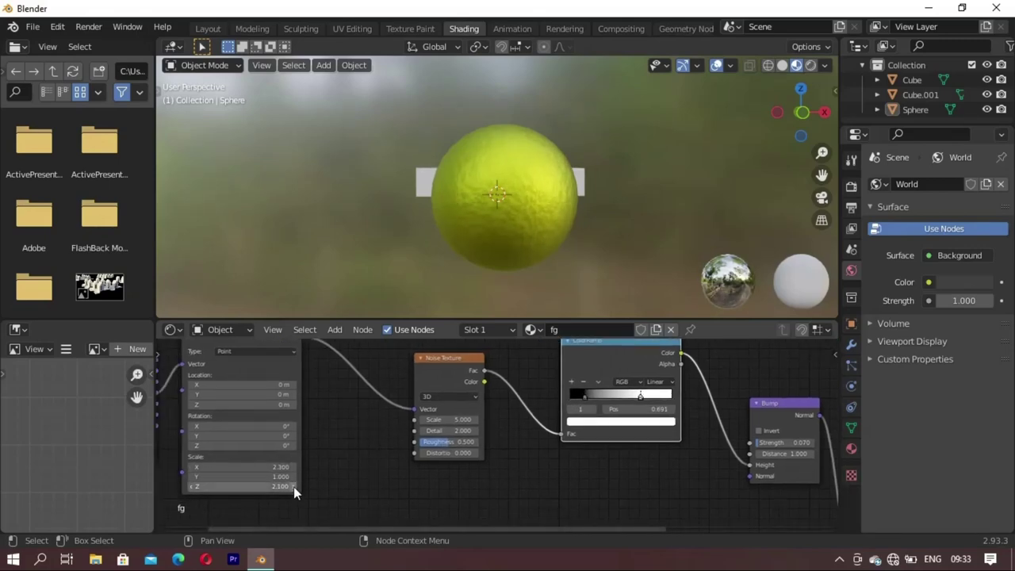
{"action": "scroll", "coordinate": [294, 487], "scroll_direction": "up", "scroll_amount": 8, "text": "ctrl"}
{"action": "scroll", "coordinate": [291, 476], "scroll_direction": "up", "scroll_amount": 9, "text": "ctrl"}
{"action": "mouse_move", "coordinate": [476, 262]}
{"action": "middle_mouse_down"}
{"action": "mouse_move", "coordinate": [515, 248]}
{"action": "mouse_move", "coordinate": [582, 265]}
{"action": "middle_mouse_up"}
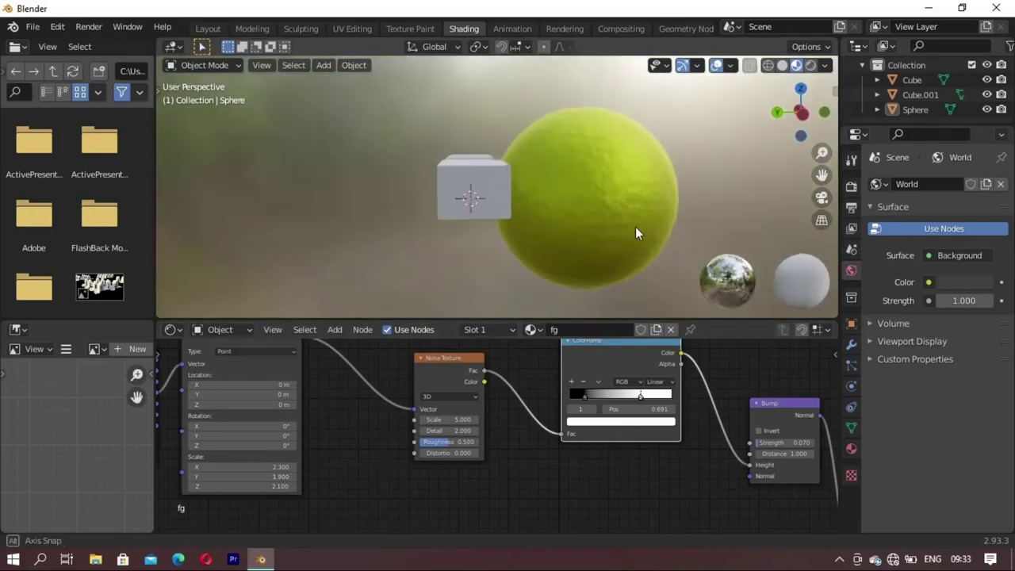
Step: Move the ColorRamp's black stop to position 0.327
{"action": "left_click_drag", "start_coordinate": [619, 342], "coordinate": [632, 339]}
{"action": "left_click_drag", "start_coordinate": [597, 391], "coordinate": [617, 393]}
{"action": "scroll", "coordinate": [543, 213], "scroll_direction": "up", "scroll_amount": 3}
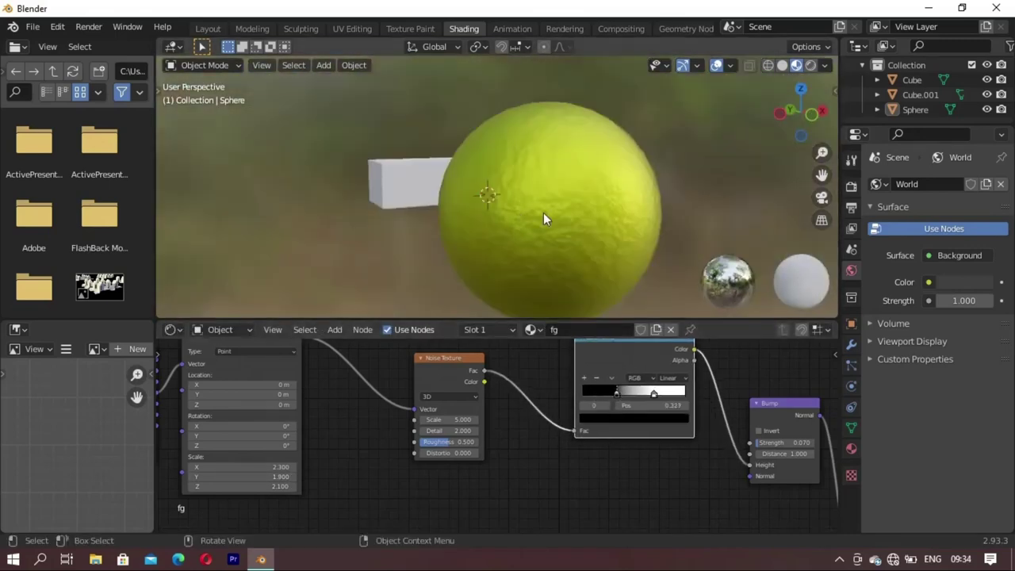
Step: Set the Noise Texture Scale to 5.2
{"action": "mouse_move", "coordinate": [544, 213]}
{"action": "middle_mouse_down"}
{"action": "mouse_move", "coordinate": [648, 218]}
{"action": "mouse_move", "coordinate": [515, 329]}
{"action": "middle_mouse_up"}
{"action": "scroll", "coordinate": [648, 218], "scroll_direction": "down", "scroll_amount": 3}
{"action": "left_click_drag", "start_coordinate": [516, 322], "coordinate": [555, 366]}
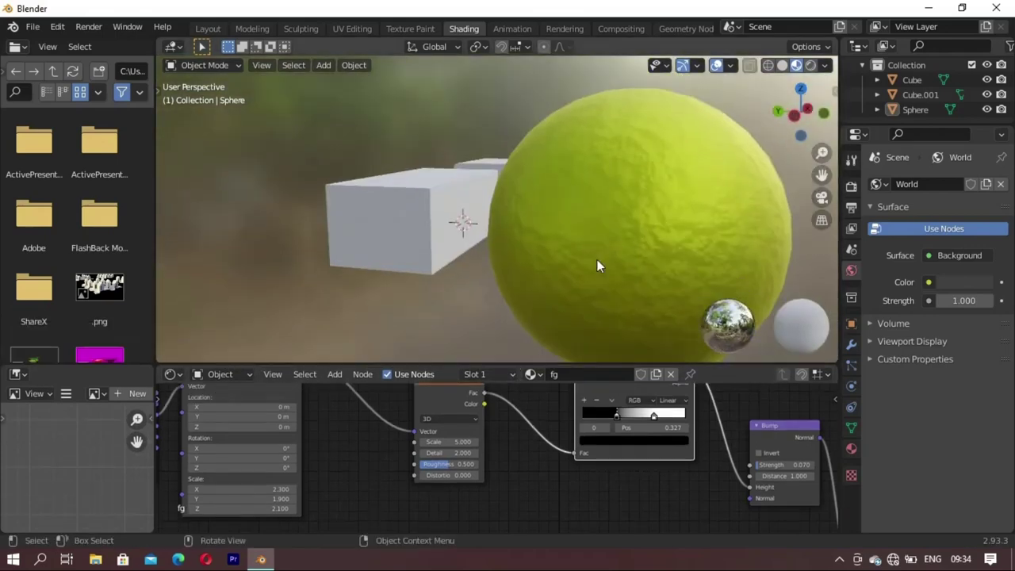
{"action": "left_click", "coordinate": [476, 443]}
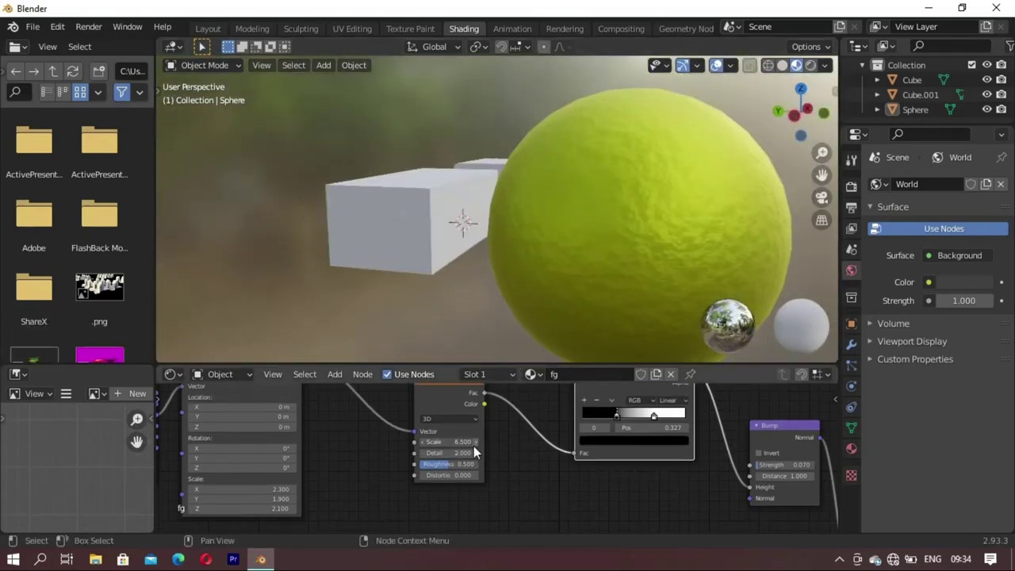
{"action": "left_click_drag", "start_coordinate": [423, 445], "coordinate": [417, 445]}
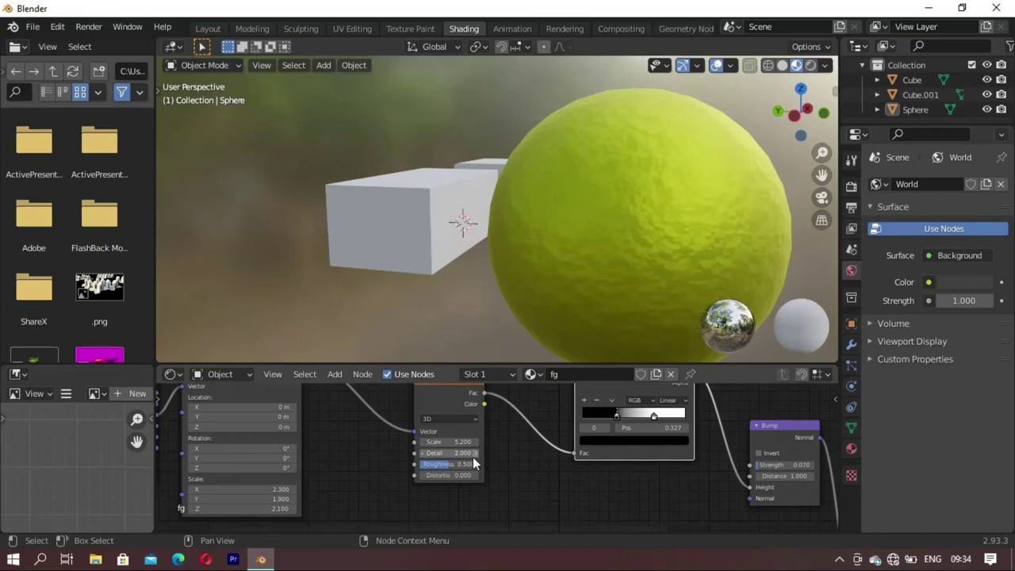
{"action": "scroll", "coordinate": [539, 460], "scroll_direction": "right", "scroll_amount": 3, "text": "ctrl"}
{"action": "scroll", "coordinate": [591, 452], "scroll_direction": "right", "scroll_amount": 3, "text": "ctrl"}
{"action": "scroll", "coordinate": [599, 444], "scroll_direction": "right", "scroll_amount": 2, "text": "ctrl"}
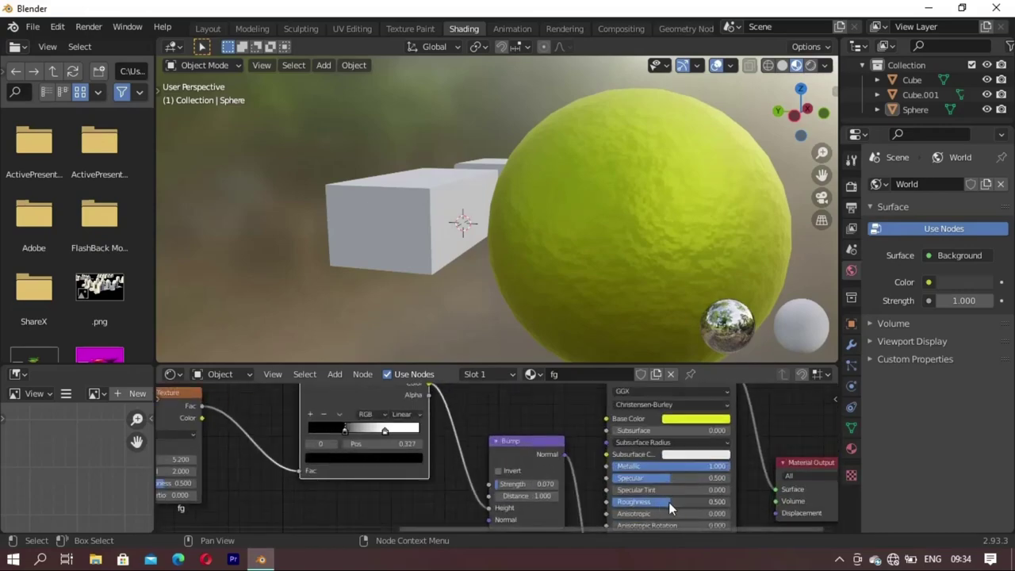
Step: Set the sphere shader's Roughness to 0.195
{"action": "left_click_drag", "start_coordinate": [668, 507], "coordinate": [603, 523]}
{"action": "mouse_move", "coordinate": [571, 238]}
{"action": "middle_mouse_down"}
{"action": "mouse_move", "coordinate": [473, 164]}
{"action": "mouse_move", "coordinate": [295, 119]}
{"action": "mouse_move", "coordinate": [550, 206]}
{"action": "mouse_move", "coordinate": [572, 238]}
{"action": "middle_mouse_up"}
{"action": "mouse_move", "coordinate": [636, 502]}
{"action": "left_mouse_down"}
{"action": "mouse_move", "coordinate": [701, 484]}
{"action": "mouse_move", "coordinate": [661, 464]}
{"action": "left_mouse_up"}
{"action": "mouse_move", "coordinate": [603, 286]}
{"action": "middle_mouse_down"}
{"action": "mouse_move", "coordinate": [571, 205]}
{"action": "mouse_move", "coordinate": [516, 207]}
{"action": "middle_mouse_up"}
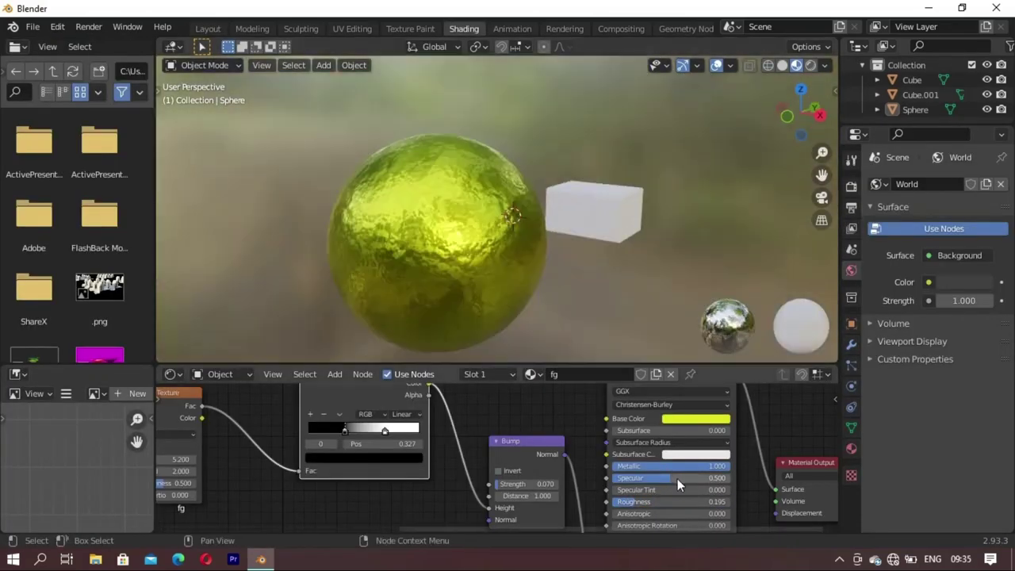
Step: Lower Specular to 0.355 and raise the Bump Strength to 0.287
{"action": "left_click_drag", "start_coordinate": [677, 479], "coordinate": [654, 482]}
{"action": "middle_click_drag", "start_coordinate": [558, 484], "coordinate": [575, 441]}
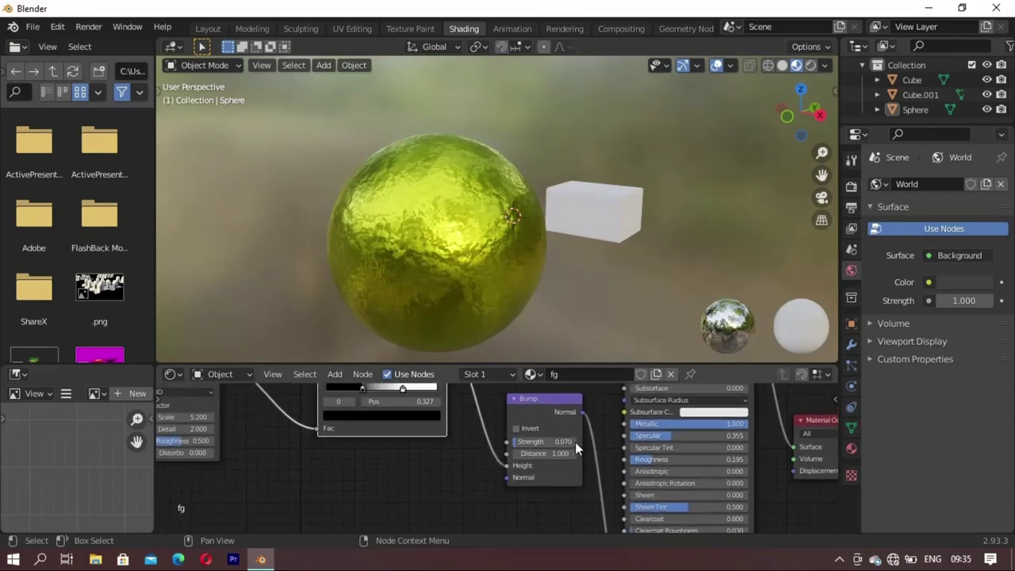
{"action": "left_click_drag", "start_coordinate": [516, 441], "coordinate": [532, 439]}
{"action": "mouse_move", "coordinate": [567, 317]}
{"action": "middle_mouse_down"}
{"action": "mouse_move", "coordinate": [584, 238]}
{"action": "mouse_move", "coordinate": [535, 242]}
{"action": "mouse_move", "coordinate": [446, 280]}
{"action": "mouse_move", "coordinate": [508, 259]}
{"action": "mouse_move", "coordinate": [579, 284]}
{"action": "mouse_move", "coordinate": [488, 236]}
{"action": "mouse_move", "coordinate": [593, 335]}
{"action": "mouse_move", "coordinate": [591, 276]}
{"action": "mouse_move", "coordinate": [461, 30]}
{"action": "middle_mouse_up"}
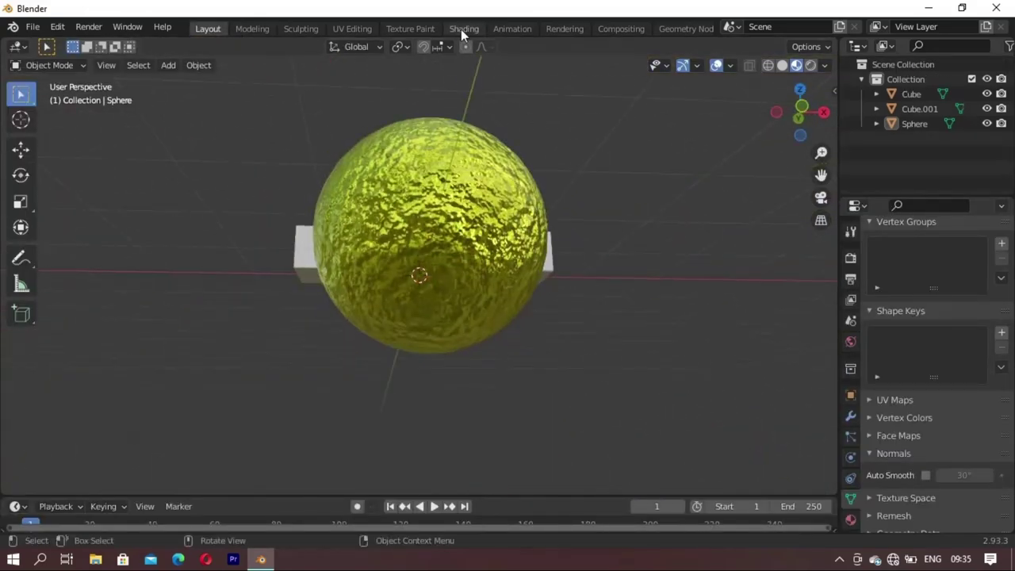
{"action": "left_click", "coordinate": [464, 29]}
{"action": "mouse_move", "coordinate": [330, 280]}
{"action": "middle_mouse_down"}
{"action": "mouse_move", "coordinate": [492, 289]}
{"action": "mouse_move", "coordinate": [381, 300]}
{"action": "mouse_move", "coordinate": [398, 453]}
{"action": "middle_mouse_up"}
Step: Brighten a ColorRamp stop's colour and give it a yellow hue
{"action": "left_click", "coordinate": [392, 453]}
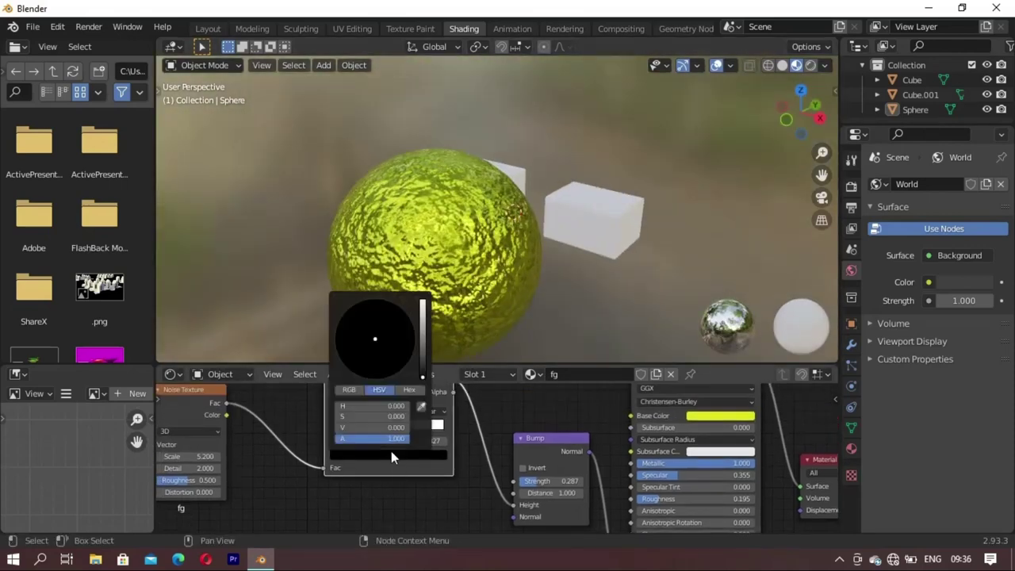
{"action": "left_click", "coordinate": [423, 342]}
{"action": "left_click_drag", "start_coordinate": [423, 342], "coordinate": [423, 315]}
{"action": "left_click_drag", "start_coordinate": [353, 356], "coordinate": [348, 353]}
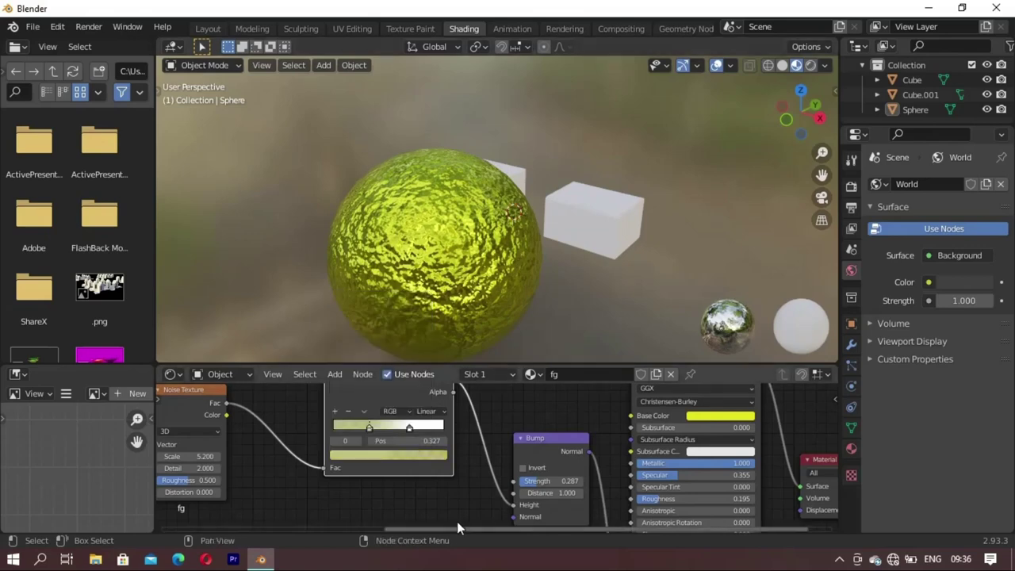
Step: Reposition the dark and white ramp stops to about 0.336 and 0.623, checking the sphere
{"action": "left_click_drag", "start_coordinate": [376, 436], "coordinate": [396, 425]}
{"action": "mouse_move", "coordinate": [499, 286]}
{"action": "middle_mouse_down"}
{"action": "mouse_move", "coordinate": [529, 253]}
{"action": "mouse_move", "coordinate": [468, 357]}
{"action": "middle_mouse_up"}
{"action": "left_click_drag", "start_coordinate": [419, 426], "coordinate": [429, 426]}
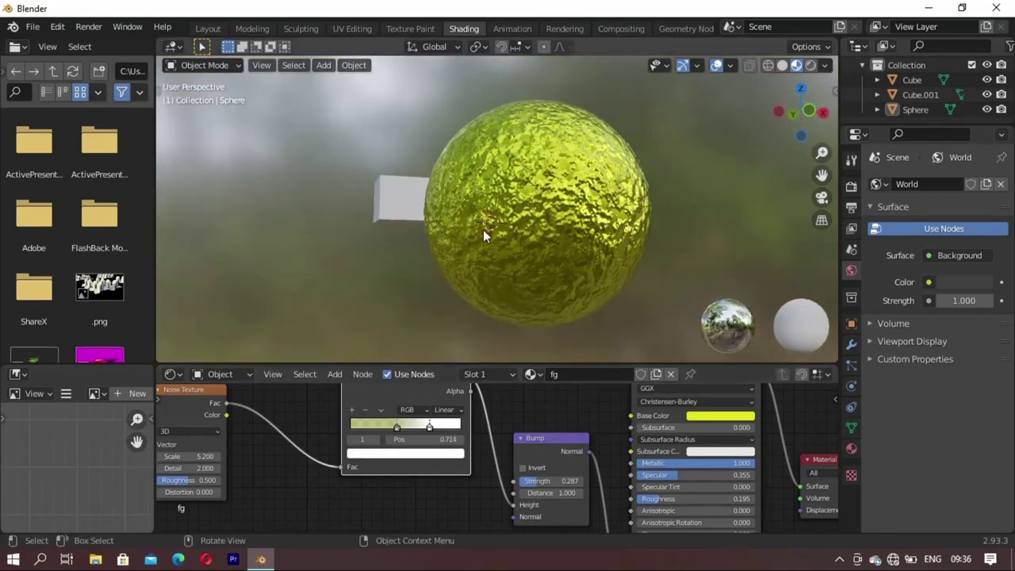
{"action": "middle_click_drag", "start_coordinate": [483, 235], "coordinate": [428, 317]}
{"action": "left_click_drag", "start_coordinate": [397, 427], "coordinate": [355, 427]}
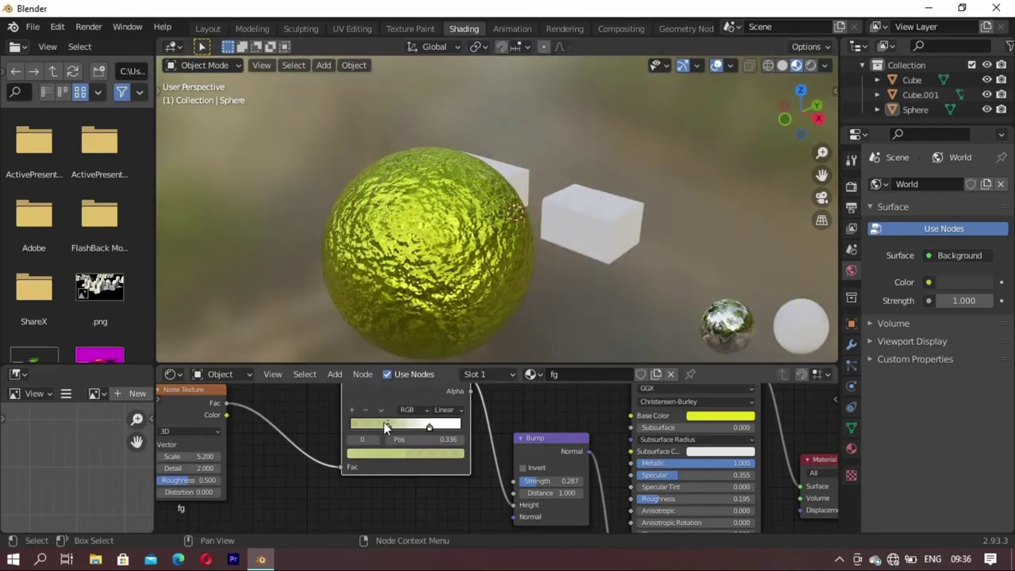
{"action": "middle_click_drag", "start_coordinate": [520, 194], "coordinate": [454, 274]}
{"action": "left_click_drag", "start_coordinate": [430, 426], "coordinate": [416, 428]}
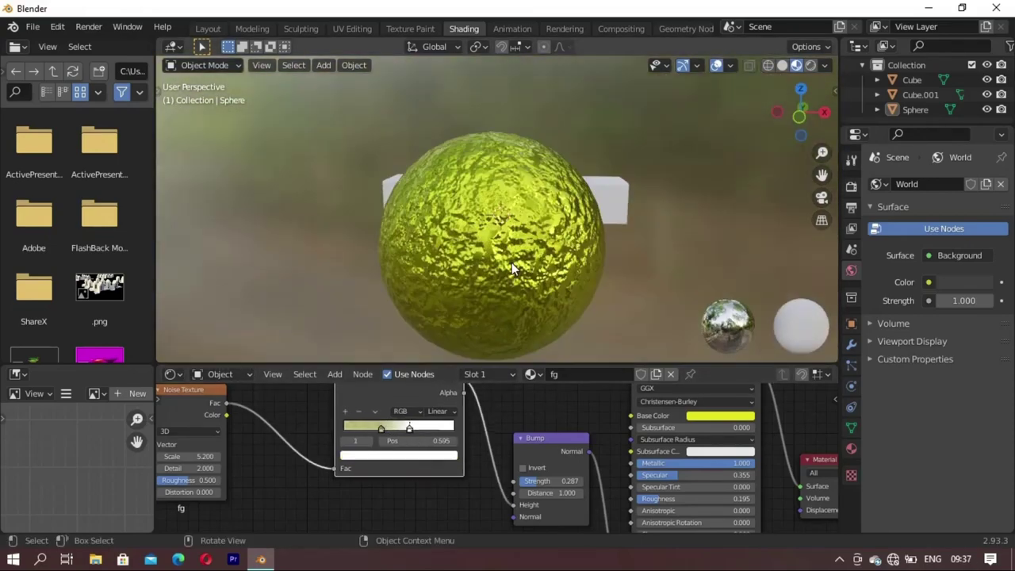
{"action": "mouse_move", "coordinate": [511, 263]}
{"action": "middle_mouse_down"}
{"action": "mouse_move", "coordinate": [338, 194]}
{"action": "mouse_move", "coordinate": [452, 232]}
{"action": "mouse_move", "coordinate": [495, 281]}
{"action": "middle_mouse_up"}
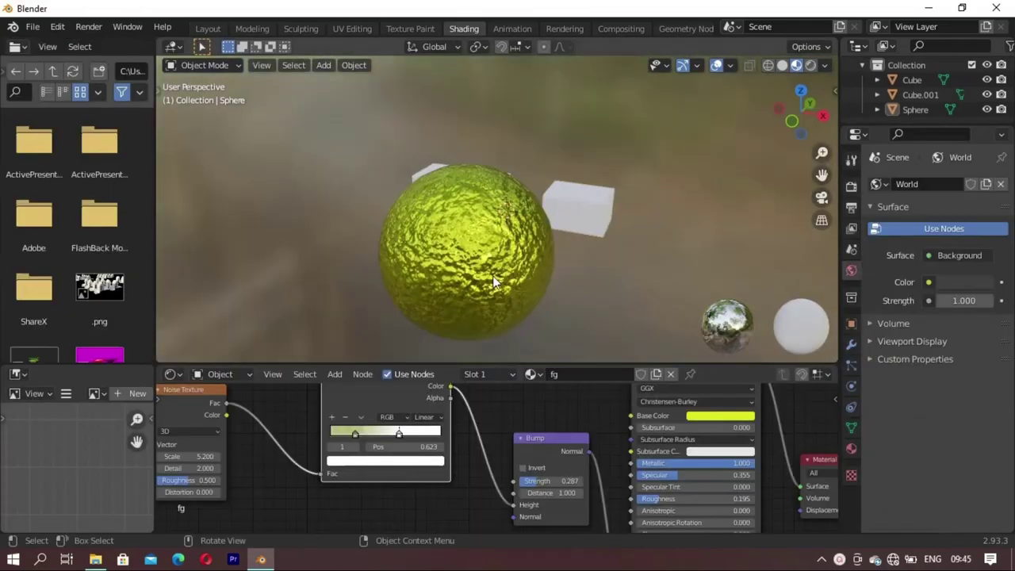
{"action": "scroll", "coordinate": [341, 452], "scroll_direction": "down", "scroll_amount": 3}
{"action": "middle_click_drag", "start_coordinate": [159, 444], "coordinate": [256, 447]}
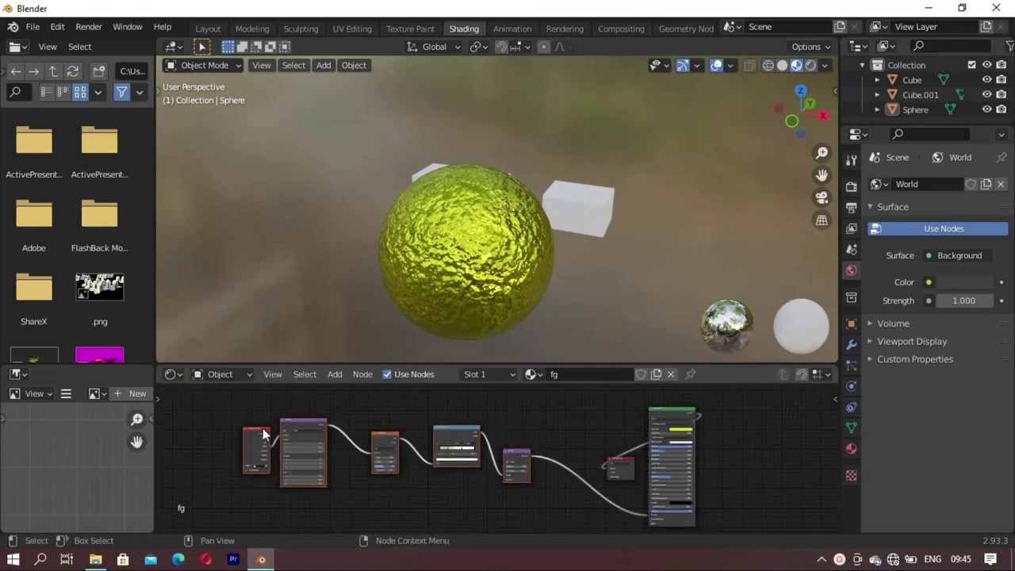
Step: Copy the sphere's material nodes, then select the first cube and isolate it
{"action": "left_click_drag", "start_coordinate": [262, 429], "coordinate": [557, 524]}
{"action": "right_click", "coordinate": [505, 411]}
{"action": "key", "text": "Escape"}
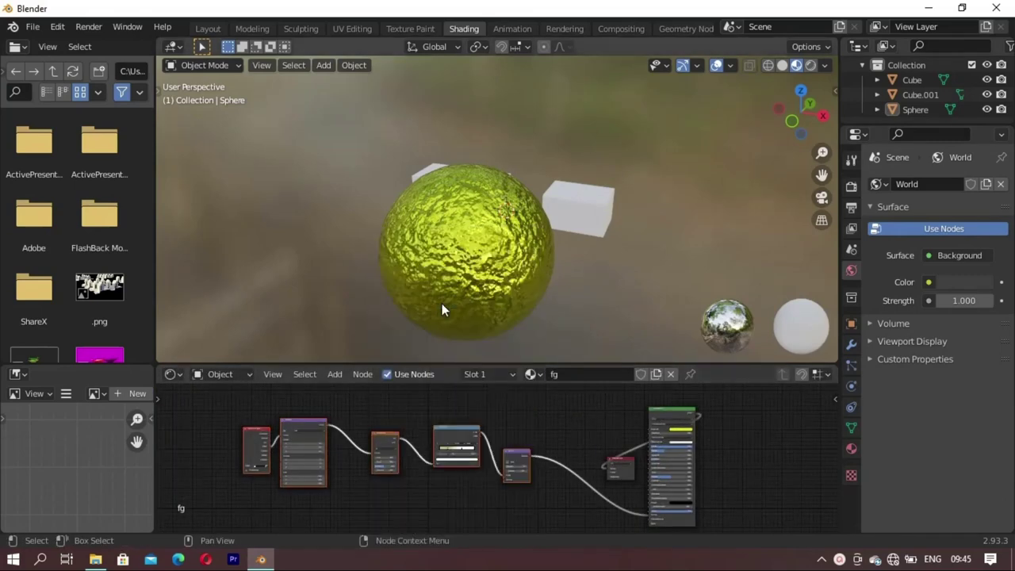
{"action": "left_click", "coordinate": [577, 207]}
{"action": "middle_click_drag", "start_coordinate": [460, 429], "coordinate": [565, 428]}
{"action": "scroll", "coordinate": [566, 428], "scroll_direction": "up", "scroll_amount": 2}
{"action": "left_click_drag", "start_coordinate": [547, 364], "coordinate": [523, 274]}
{"action": "right_click", "coordinate": [523, 274]}
{"action": "key", "text": "KP_Divide"}
Step: Give the cube's material a yellow base colour and Metallic 1
{"action": "left_click", "coordinate": [647, 372]}
{"action": "left_click", "coordinate": [638, 326]}
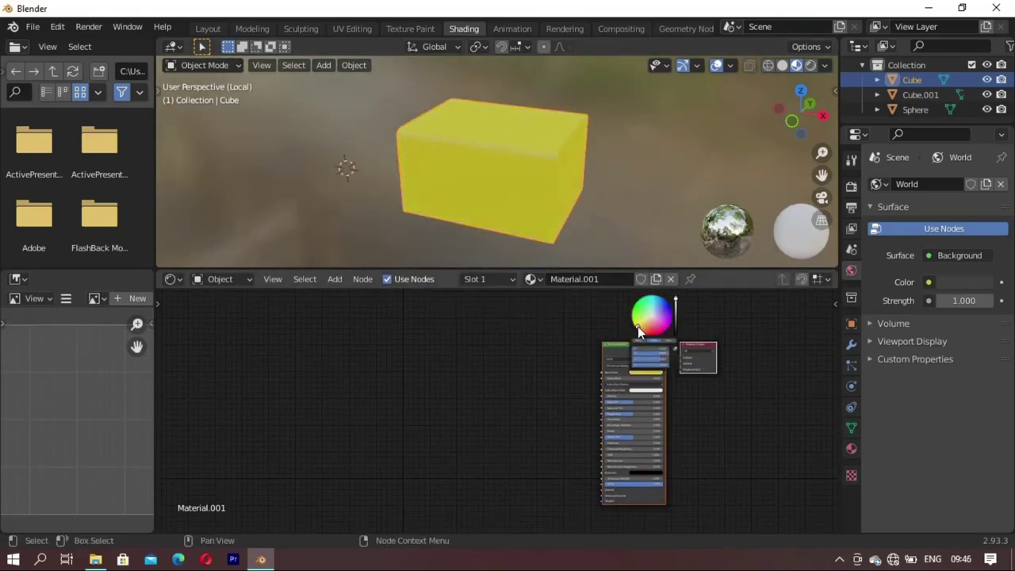
{"action": "scroll", "coordinate": [739, 391], "scroll_direction": "up", "scroll_amount": 3}
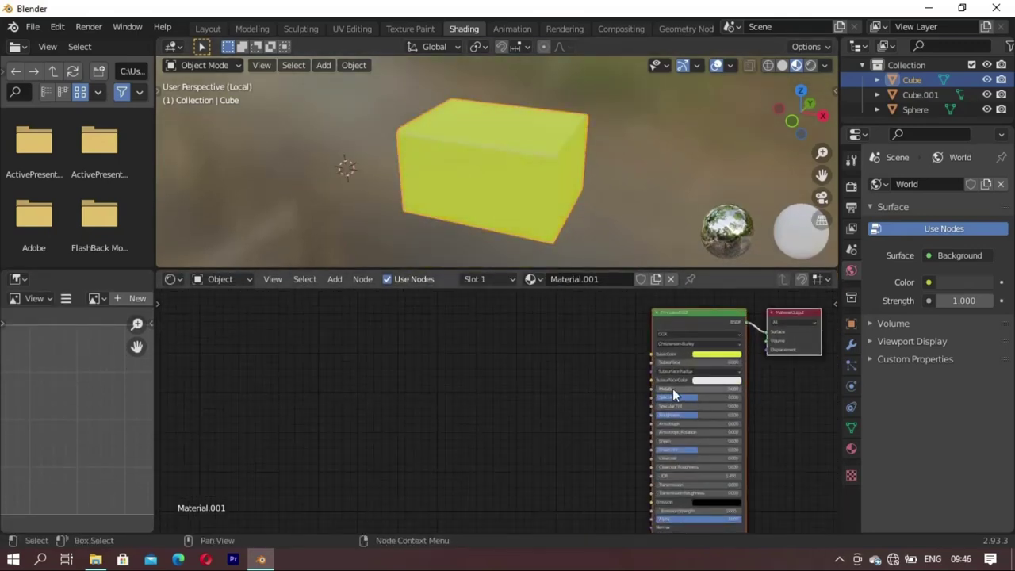
{"action": "left_click_drag", "start_coordinate": [672, 389], "coordinate": [687, 429]}
Step: Paste the copied texture nodes and link Bump into the shader's Normal
{"action": "right_click", "coordinate": [476, 300]}
{"action": "left_click", "coordinate": [492, 392]}
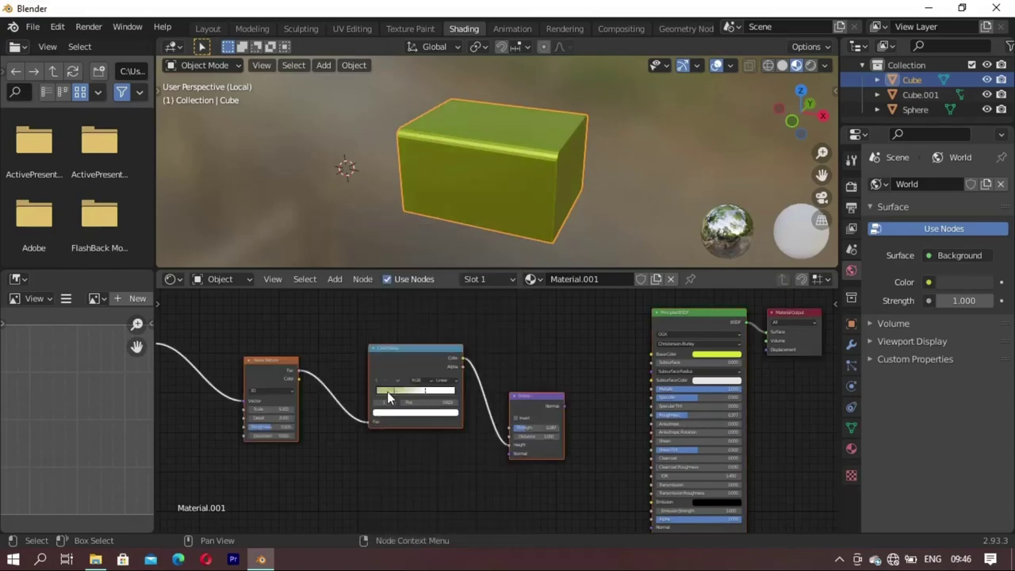
{"action": "scroll", "coordinate": [535, 408], "scroll_direction": "down", "scroll_amount": 3}
{"action": "mouse_move", "coordinate": [537, 408]}
{"action": "left_mouse_down"}
{"action": "mouse_move", "coordinate": [576, 476]}
{"action": "mouse_move", "coordinate": [587, 477]}
{"action": "left_mouse_up"}
{"action": "mouse_move", "coordinate": [490, 149]}
{"action": "middle_mouse_down"}
{"action": "mouse_move", "coordinate": [712, 145]}
{"action": "mouse_move", "coordinate": [453, 222]}
{"action": "middle_mouse_up"}
Step: Rearrange the cube's nodes and tweak the Noise Texture values to vary the bumps
{"action": "scroll", "coordinate": [453, 222], "scroll_direction": "down", "scroll_amount": 2}
{"action": "left_click_drag", "start_coordinate": [528, 269], "coordinate": [499, 311]}
{"action": "mouse_move", "coordinate": [680, 364]}
{"action": "left_mouse_down"}
{"action": "mouse_move", "coordinate": [731, 378]}
{"action": "mouse_move", "coordinate": [826, 364]}
{"action": "left_mouse_up"}
{"action": "left_click_drag", "start_coordinate": [418, 426], "coordinate": [501, 420]}
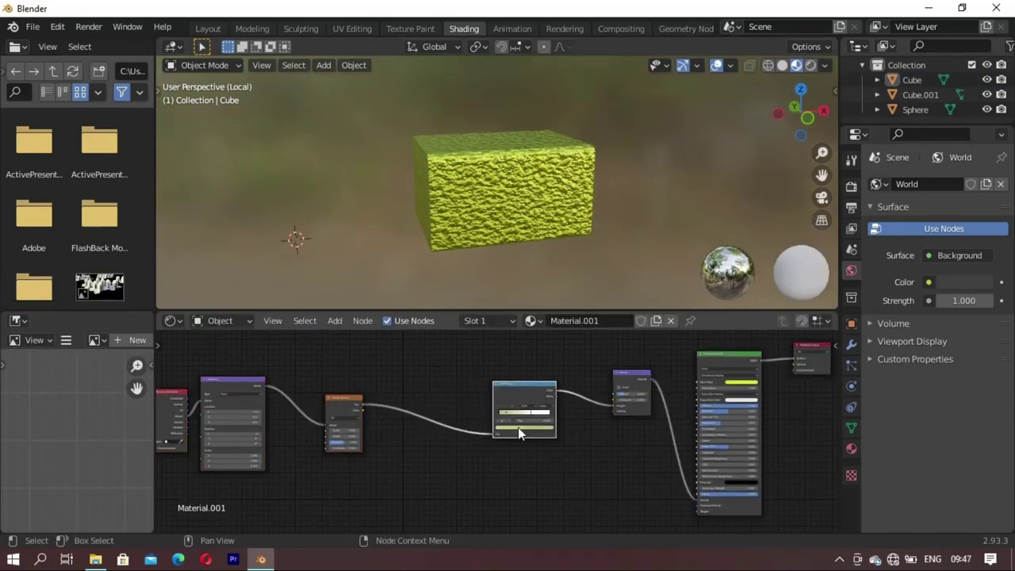
{"action": "left_click", "coordinate": [521, 429]}
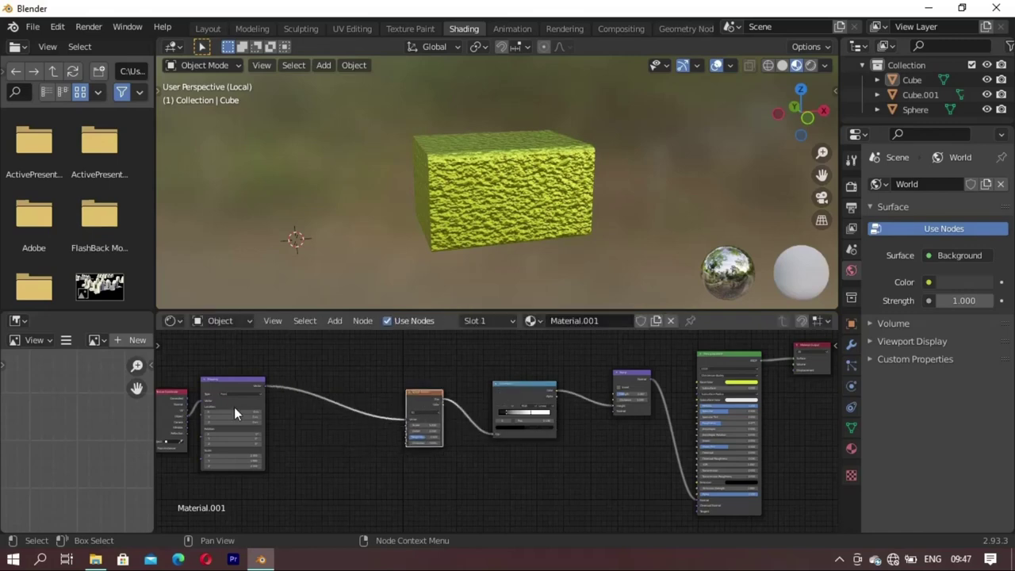
{"action": "left_click_drag", "start_coordinate": [234, 407], "coordinate": [312, 407]}
{"action": "scroll", "coordinate": [417, 406], "scroll_direction": "up", "scroll_amount": 2}
{"action": "mouse_move", "coordinate": [409, 416]}
{"action": "left_mouse_down"}
{"action": "mouse_move", "coordinate": [431, 419]}
{"action": "mouse_move", "coordinate": [408, 417]}
{"action": "left_mouse_up"}
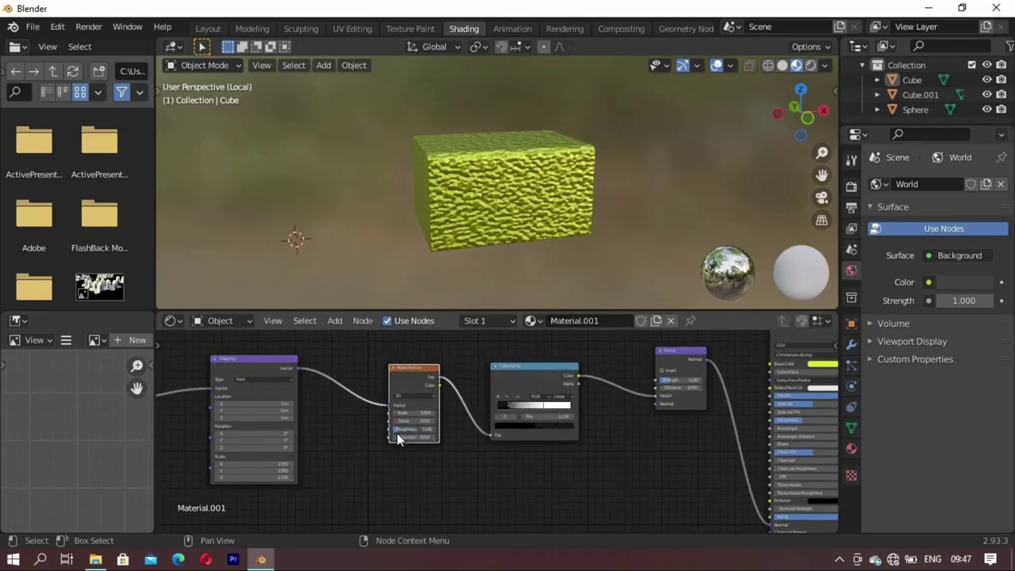
Step: Inspect the bumpy cube, then select Cube.001 and create a new material for it
{"action": "middle_click_drag", "start_coordinate": [503, 232], "coordinate": [355, 199]}
{"action": "scroll", "coordinate": [397, 182], "scroll_direction": "up", "scroll_amount": 4}
{"action": "middle_click_drag", "start_coordinate": [494, 142], "coordinate": [608, 169]}
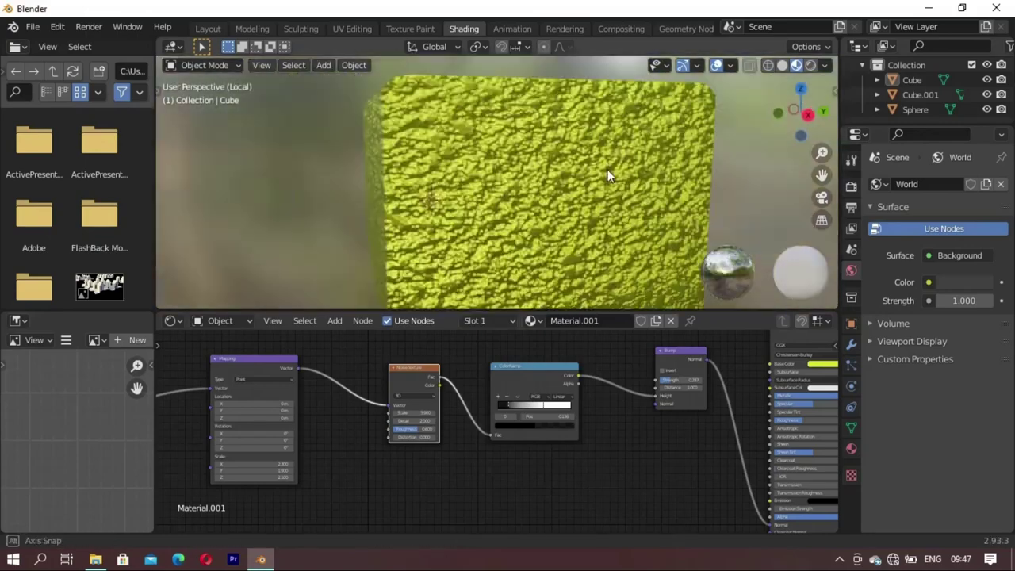
{"action": "scroll", "coordinate": [555, 176], "scroll_direction": "down", "scroll_amount": 5}
{"action": "key", "text": "Home"}
{"action": "mouse_move", "coordinate": [540, 270]}
{"action": "middle_mouse_down"}
{"action": "mouse_move", "coordinate": [560, 211]}
{"action": "mouse_move", "coordinate": [383, 185]}
{"action": "middle_mouse_up"}
{"action": "key", "text": "KP_Divide"}
{"action": "left_click", "coordinate": [548, 174]}
{"action": "double_click", "coordinate": [532, 322]}
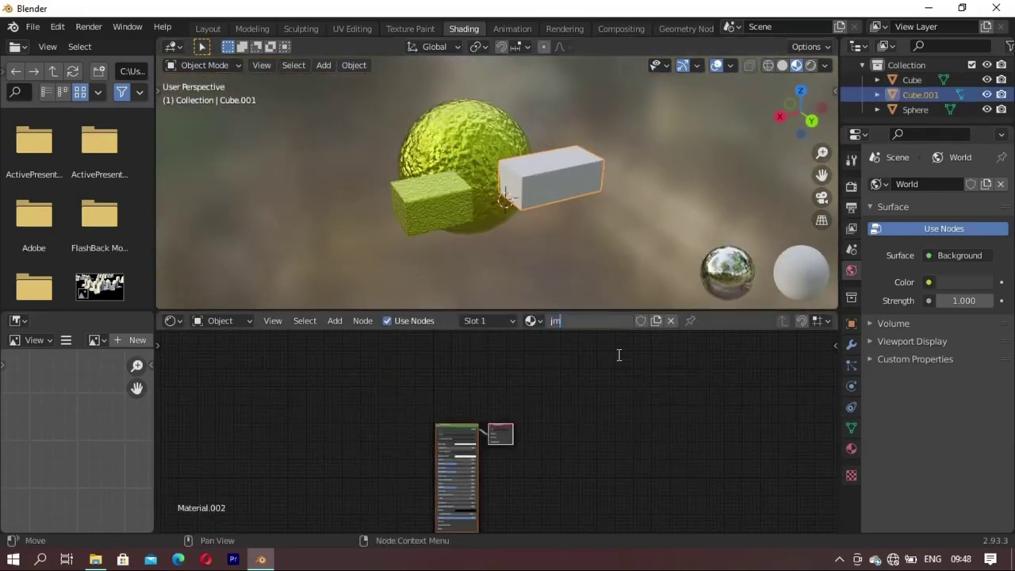
Step: Name Cube.001's material jm, make its base colour yellow and paste the bump nodes
{"action": "key", "text": "Return"}
{"action": "left_click_drag", "start_coordinate": [449, 428], "coordinate": [589, 370]}
{"action": "left_click", "coordinate": [634, 385]}
{"action": "left_click", "coordinate": [630, 343]}
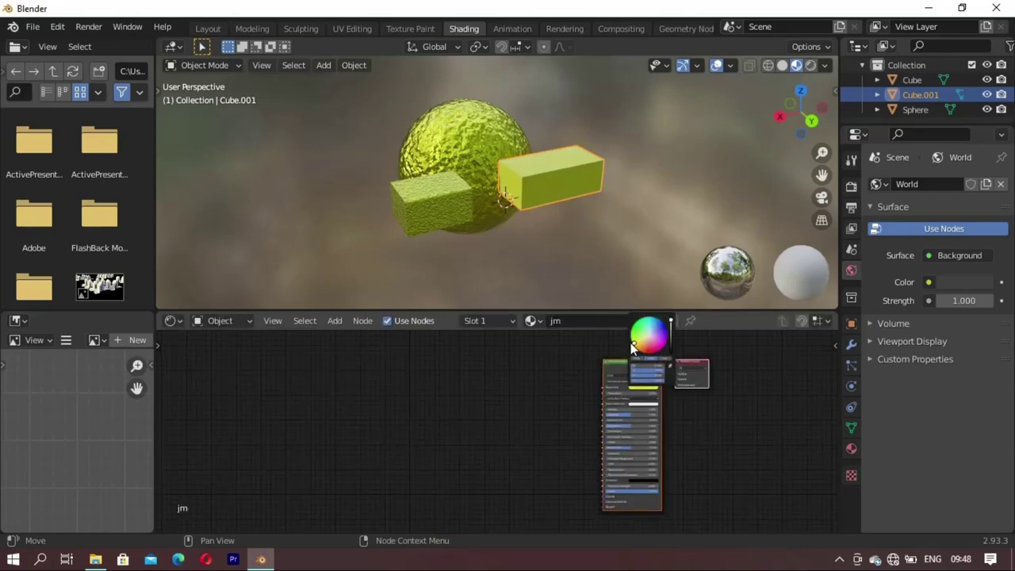
{"action": "right_click", "coordinate": [407, 449]}
{"action": "left_click", "coordinate": [407, 450]}
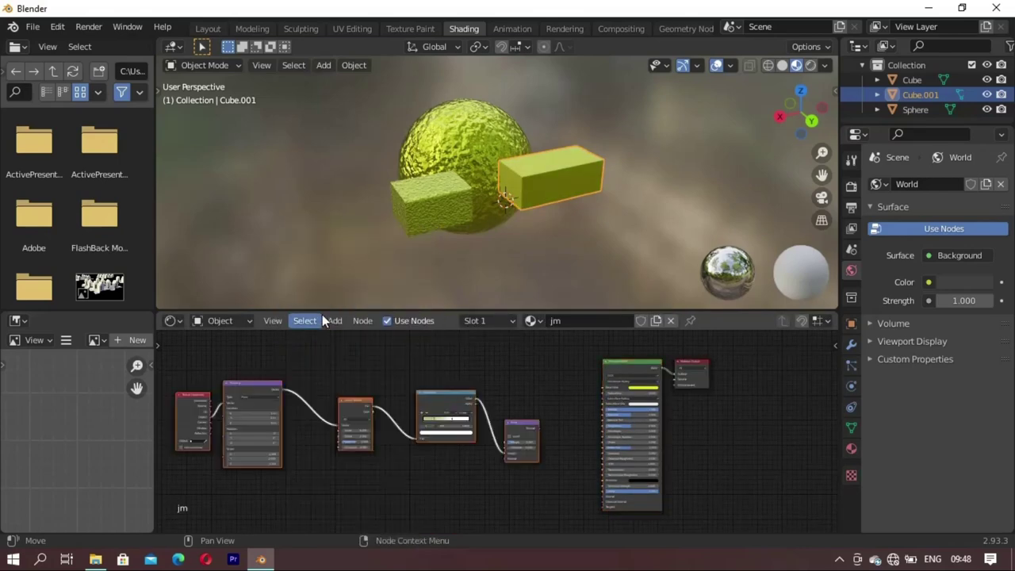
Step: Switch to the Layout workspace and orbit to an elevated view with nothing selected
{"action": "middle_click_drag", "start_coordinate": [539, 206], "coordinate": [616, 171]}
{"action": "left_click", "coordinate": [555, 190]}
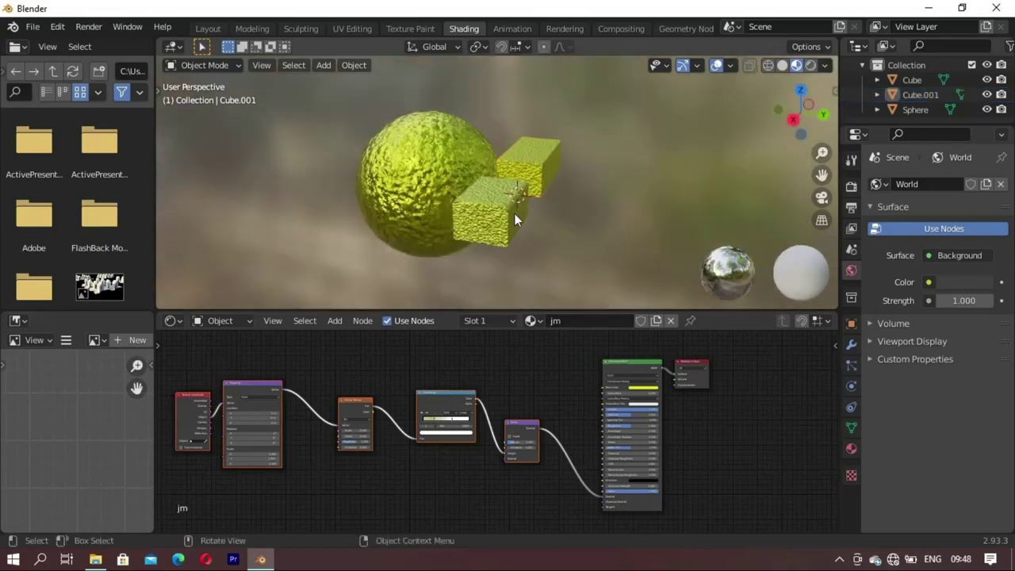
{"action": "middle_click_drag", "start_coordinate": [515, 213], "coordinate": [466, 211]}
{"action": "key", "text": "Home"}
{"action": "left_click", "coordinate": [208, 29]}
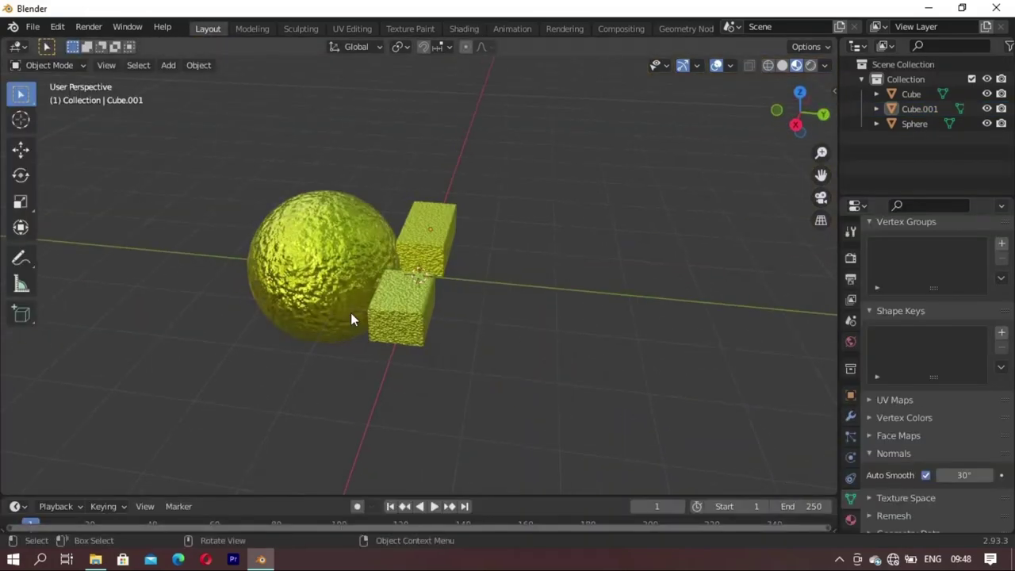
{"action": "middle_click_drag", "start_coordinate": [351, 312], "coordinate": [282, 268]}
{"action": "key", "text": "s"}
{"action": "right_click", "coordinate": [341, 374]}
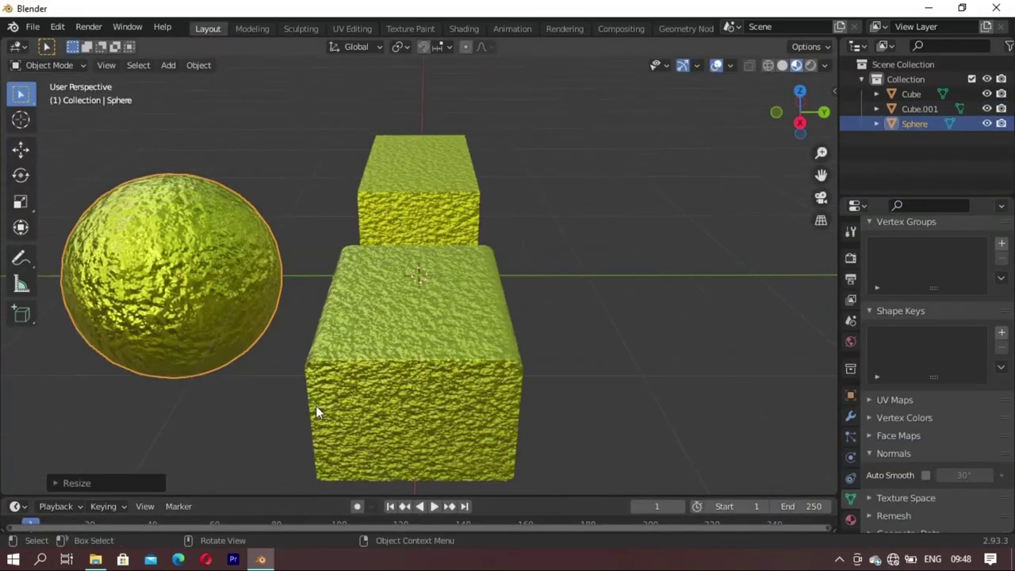
{"action": "mouse_move", "coordinate": [341, 374]}
{"action": "middle_mouse_down"}
{"action": "mouse_move", "coordinate": [530, 391]}
{"action": "mouse_move", "coordinate": [231, 406]}
{"action": "mouse_move", "coordinate": [526, 341]}
{"action": "mouse_move", "coordinate": [519, 300]}
{"action": "mouse_move", "coordinate": [424, 331]}
{"action": "mouse_move", "coordinate": [409, 359]}
{"action": "mouse_move", "coordinate": [521, 341]}
{"action": "mouse_move", "coordinate": [410, 347]}
{"action": "mouse_move", "coordinate": [451, 358]}
{"action": "mouse_move", "coordinate": [435, 354]}
{"action": "mouse_move", "coordinate": [448, 301]}
{"action": "middle_mouse_up"}
{"action": "key", "text": "alt+a"}
Step: Begin adding a new mesh object from the Add menu in Layout
{"action": "left_click", "coordinate": [464, 28]}
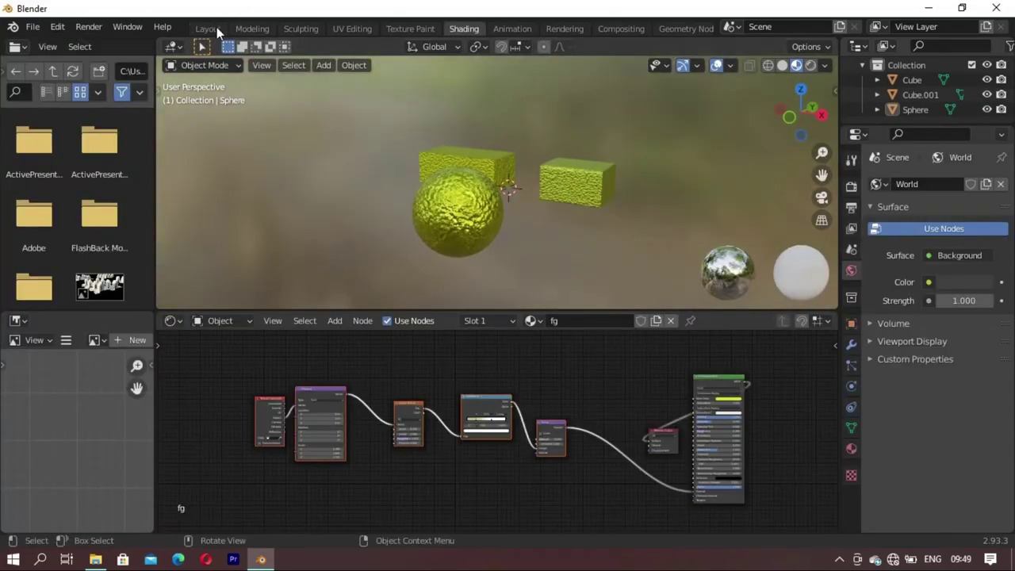
{"action": "left_click", "coordinate": [217, 27]}
{"action": "key", "text": "shift+a"}
{"action": "left_click", "coordinate": [398, 243]}
Step: Add a plane, scale it up and shift it along the Y axis
{"action": "key", "text": "s"}
{"action": "left_click", "coordinate": [548, 480]}
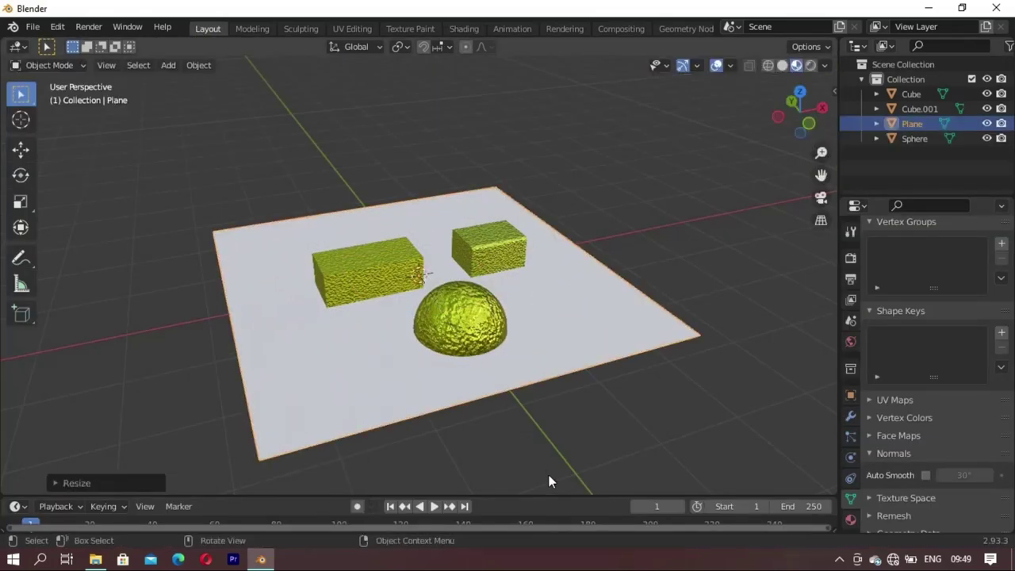
{"action": "mouse_move", "coordinate": [548, 480]}
{"action": "middle_mouse_down"}
{"action": "mouse_move", "coordinate": [309, 324]}
{"action": "mouse_move", "coordinate": [414, 378]}
{"action": "mouse_move", "coordinate": [351, 267]}
{"action": "middle_mouse_up"}
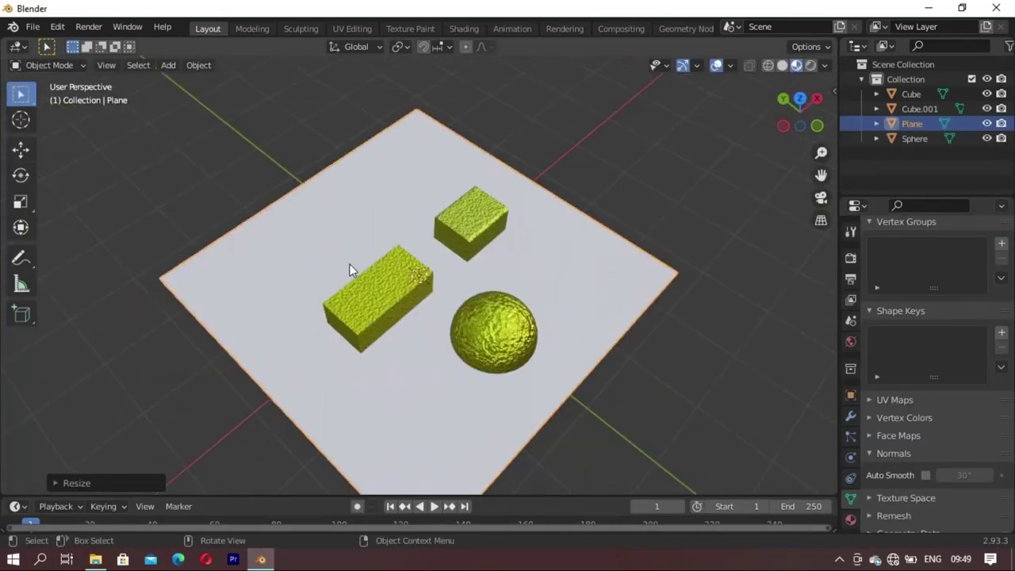
{"action": "key", "text": "s"}
{"action": "left_click", "coordinate": [345, 431]}
{"action": "mouse_move", "coordinate": [344, 431]}
{"action": "middle_mouse_down"}
{"action": "mouse_move", "coordinate": [431, 352]}
{"action": "mouse_move", "coordinate": [348, 394]}
{"action": "middle_mouse_up"}
{"action": "key", "text": "s"}
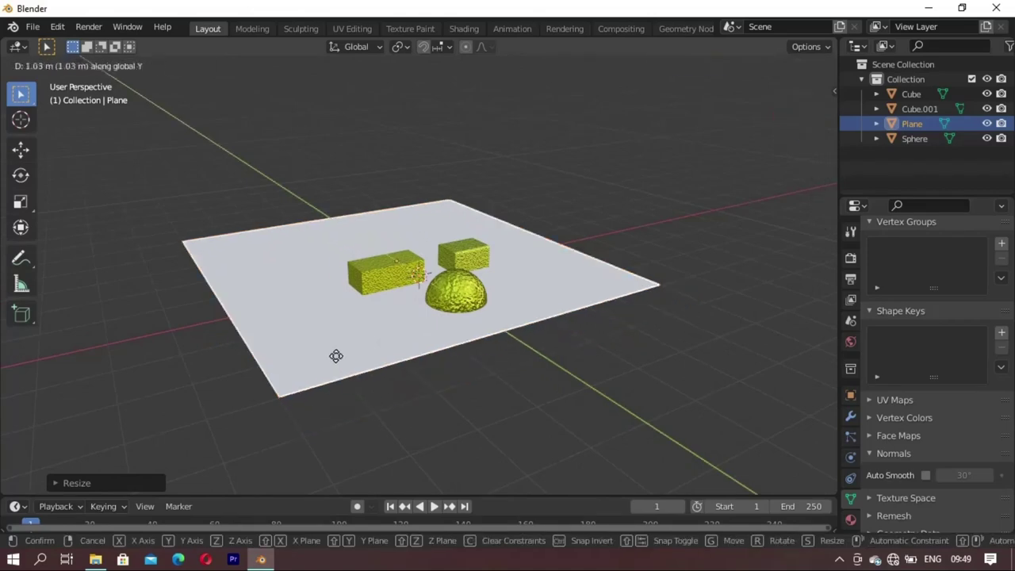
{"action": "left_click", "coordinate": [337, 356]}
{"action": "mouse_move", "coordinate": [337, 356]}
{"action": "middle_mouse_down"}
{"action": "mouse_move", "coordinate": [472, 363]}
{"action": "mouse_move", "coordinate": [196, 238]}
{"action": "middle_mouse_up"}
Step: Extrude the plane's back edge into a wall, bevel the corner and smooth-shade the backdrop
{"action": "key", "text": "Tab"}
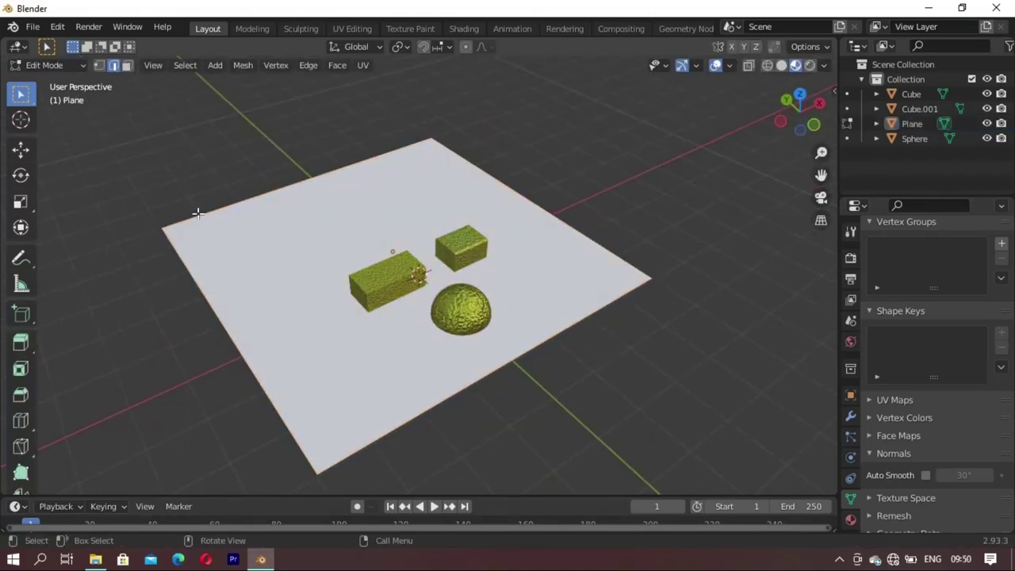
{"action": "key", "text": "z"}
{"action": "left_click", "coordinate": [222, 56]}
{"action": "middle_click_drag", "start_coordinate": [222, 55], "coordinate": [298, 339]}
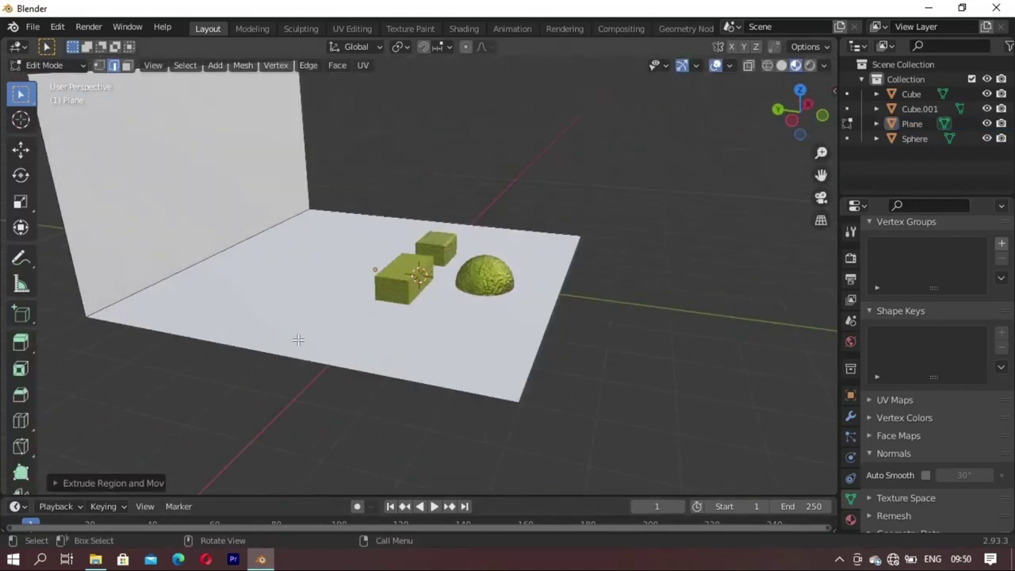
{"action": "key", "text": "ctrl+b"}
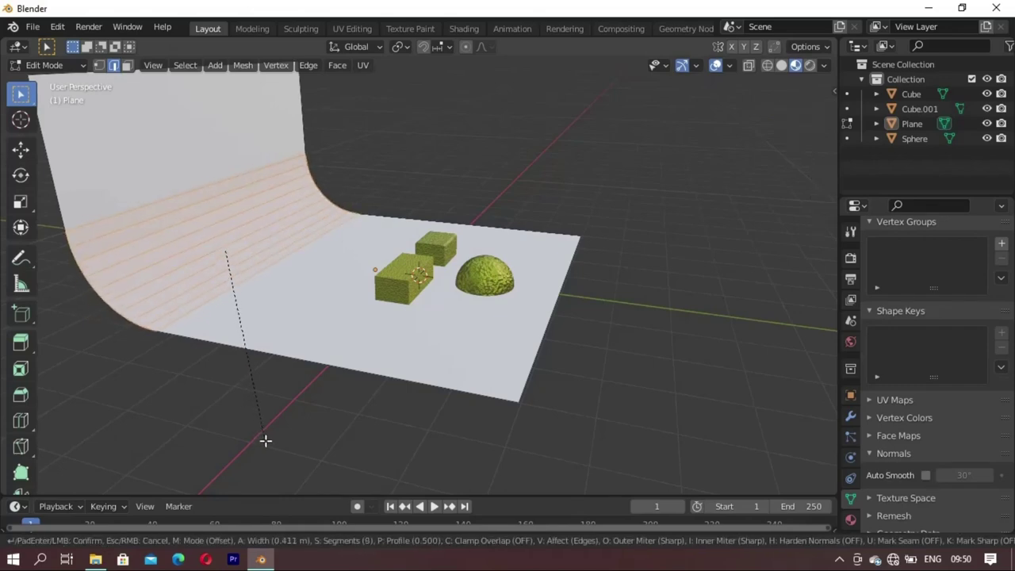
{"action": "left_click", "coordinate": [265, 442]}
{"action": "key", "text": "Tab"}
{"action": "right_click", "coordinate": [559, 353]}
{"action": "left_click", "coordinate": [600, 284]}
{"action": "mouse_move", "coordinate": [599, 284]}
{"action": "middle_mouse_down"}
{"action": "mouse_move", "coordinate": [436, 426]}
{"action": "mouse_move", "coordinate": [456, 403]}
{"action": "mouse_move", "coordinate": [443, 359]}
{"action": "middle_mouse_up"}
Step: Add a Gradient Texture node and connect it to the backdrop shader's Base Color
{"action": "scroll", "coordinate": [444, 359], "scroll_direction": "down", "scroll_amount": 2}
{"action": "left_click", "coordinate": [464, 28]}
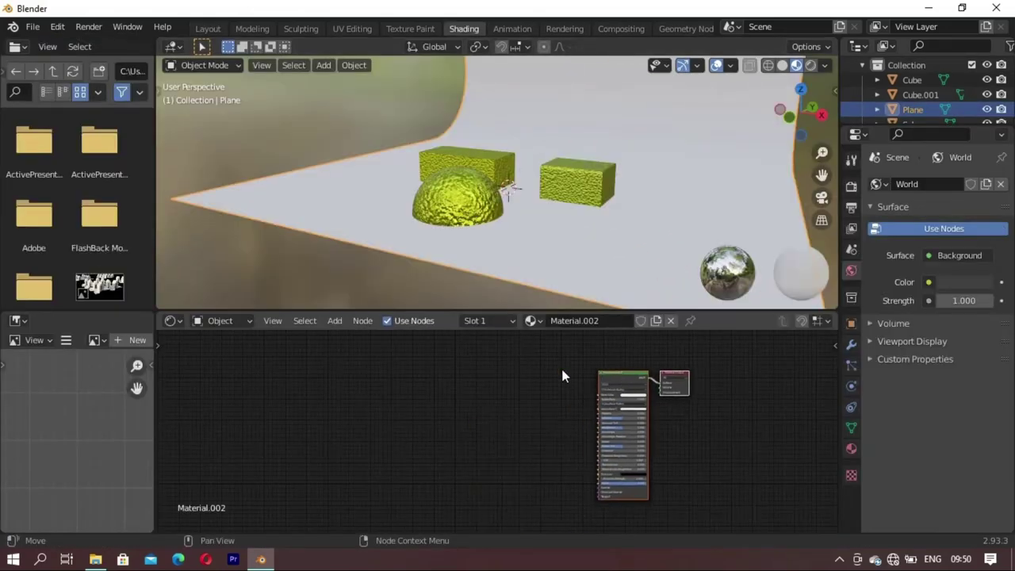
{"action": "left_click", "coordinate": [396, 401]}
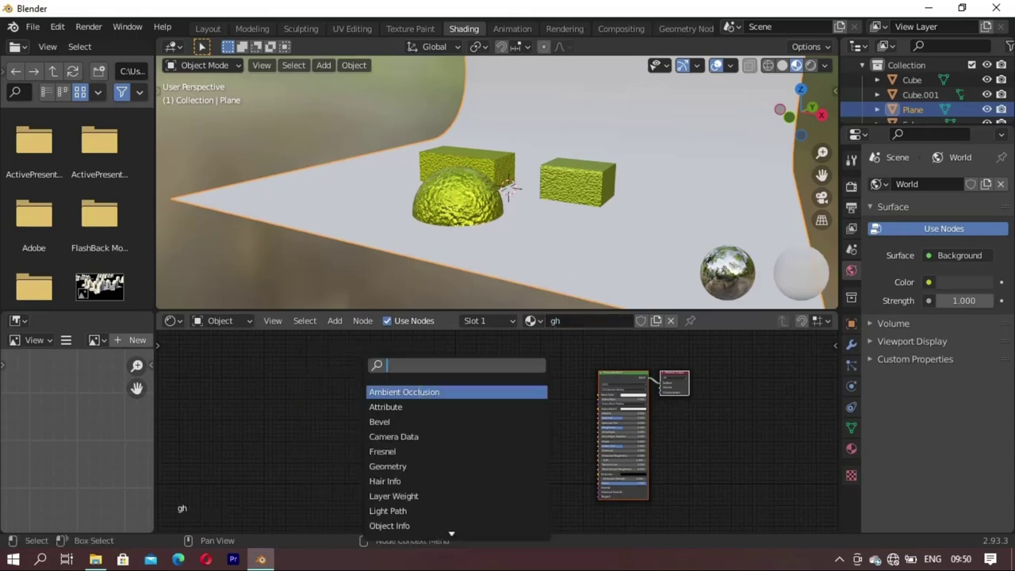
{"action": "type", "text": "grad"}
{"action": "left_click", "coordinate": [416, 392]}
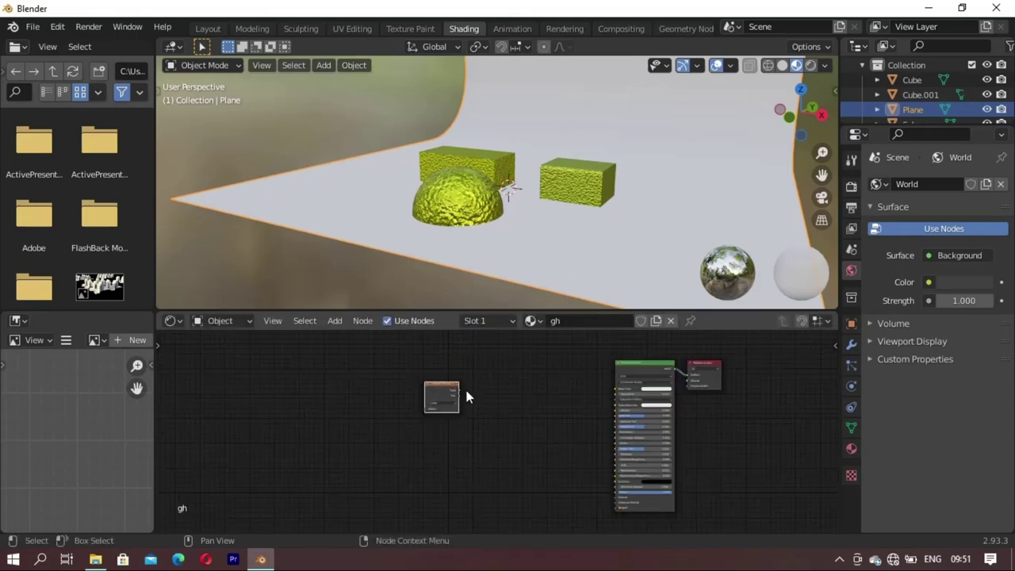
{"action": "left_click", "coordinate": [448, 379]}
{"action": "left_click_drag", "start_coordinate": [449, 381], "coordinate": [645, 383]}
{"action": "left_click", "coordinate": [698, 399]}
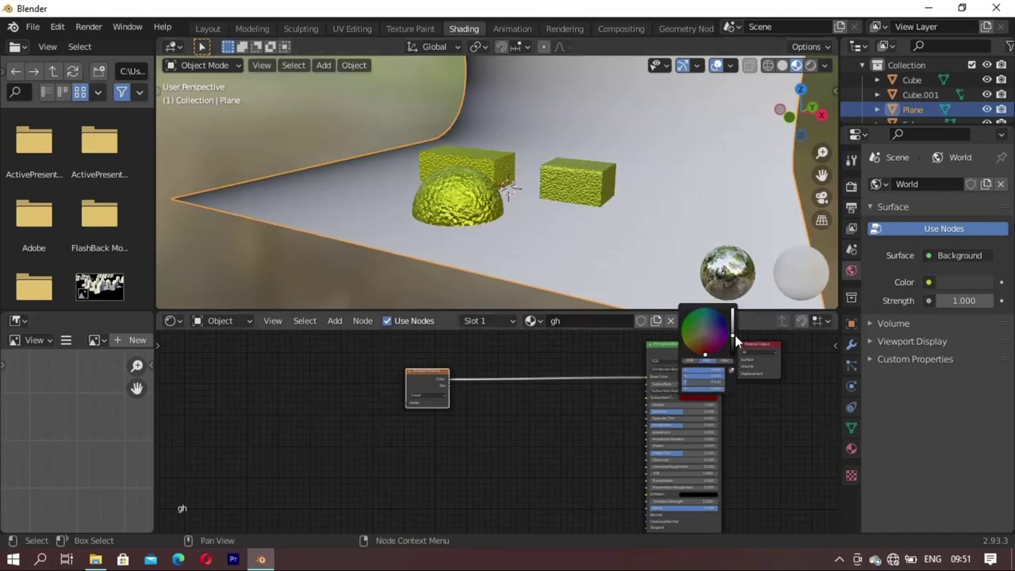
{"action": "middle_click_drag", "start_coordinate": [507, 195], "coordinate": [717, 132]}
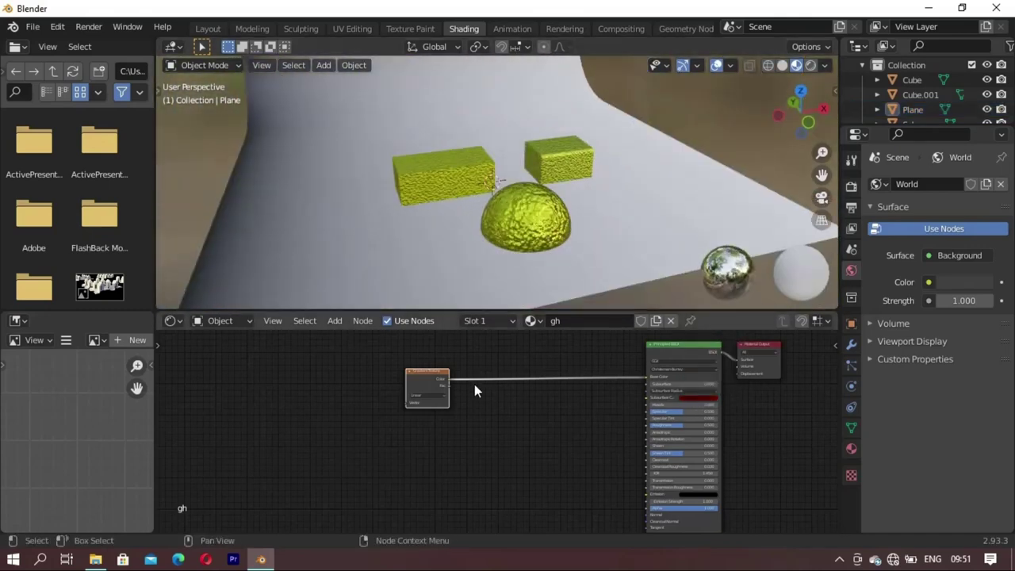
Step: Insert a ColorRamp between gradient and shader and drag a stop to darken the backdrop
{"action": "key", "text": "shift+a"}
{"action": "left_click", "coordinate": [428, 376]}
{"action": "type", "text": "co"}
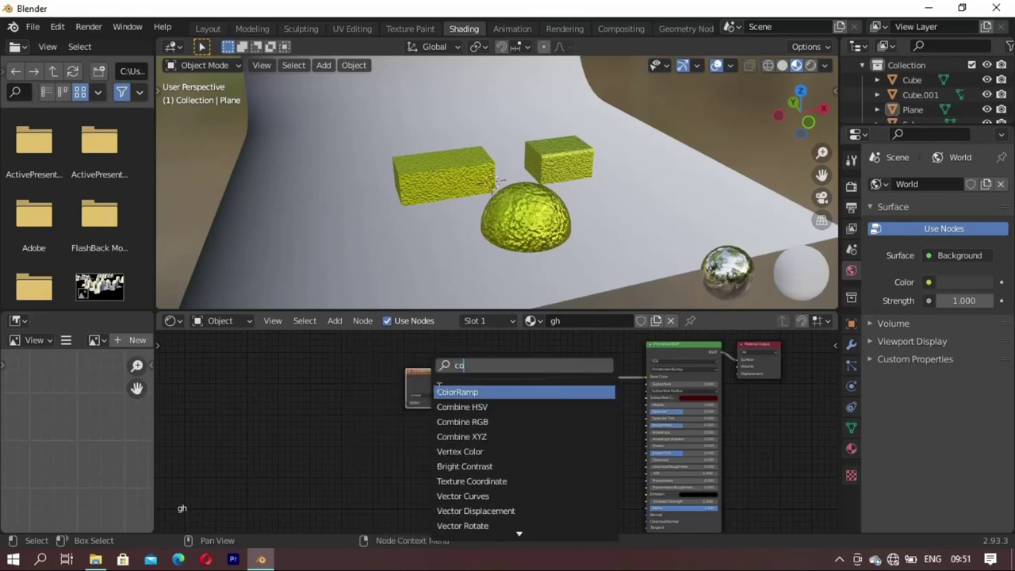
{"action": "key", "text": "Return"}
{"action": "left_click", "coordinate": [536, 399]}
{"action": "mouse_move", "coordinate": [537, 399]}
{"action": "left_mouse_down"}
{"action": "mouse_move", "coordinate": [520, 402]}
{"action": "mouse_move", "coordinate": [560, 402]}
{"action": "mouse_move", "coordinate": [539, 415]}
{"action": "left_mouse_up"}
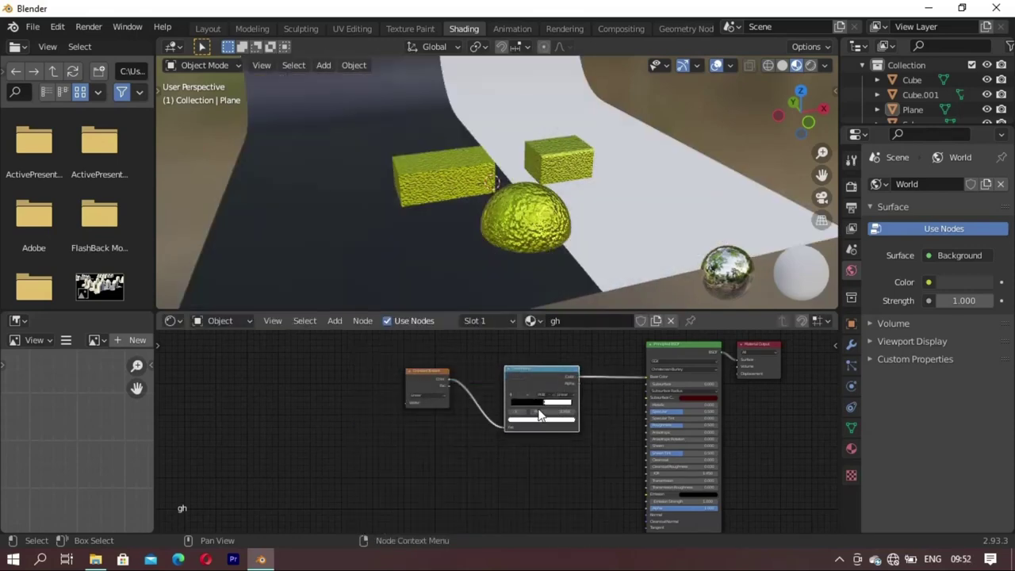
{"action": "mouse_move", "coordinate": [500, 293]}
{"action": "middle_mouse_down"}
{"action": "mouse_move", "coordinate": [453, 125]}
{"action": "mouse_move", "coordinate": [471, 193]}
{"action": "mouse_move", "coordinate": [573, 220]}
{"action": "mouse_move", "coordinate": [468, 210]}
{"action": "mouse_move", "coordinate": [444, 159]}
{"action": "mouse_move", "coordinate": [365, 301]}
{"action": "mouse_move", "coordinate": [599, 35]}
{"action": "middle_mouse_up"}
Step: Flip between the Layout and Shading workspaces, ending in Layout
{"action": "left_click", "coordinate": [208, 28]}
{"action": "scroll", "coordinate": [408, 143], "scroll_direction": "down", "scroll_amount": 3}
{"action": "left_click", "coordinate": [464, 29]}
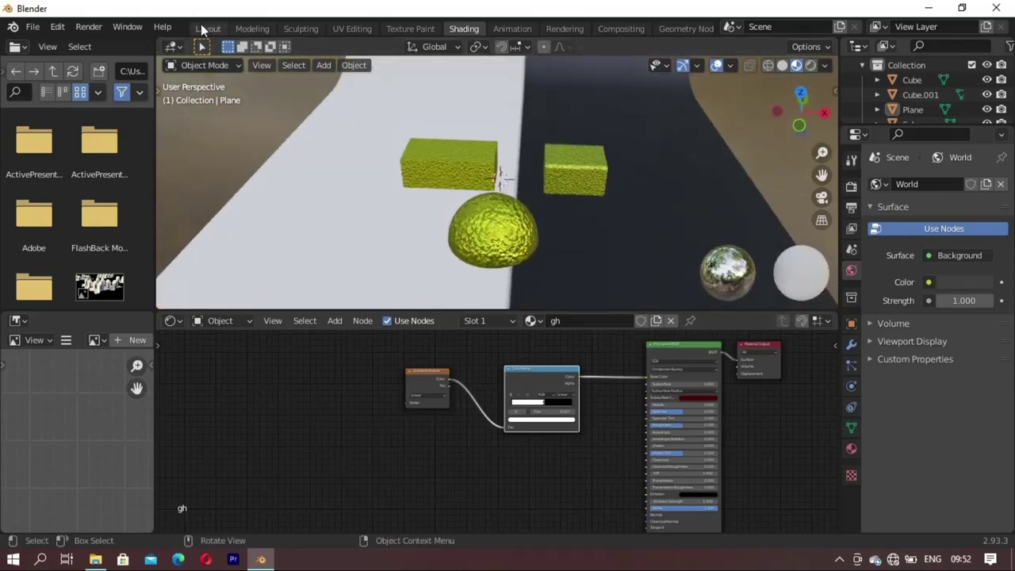
{"action": "left_click", "coordinate": [207, 28]}
Step: Move and shrink the cube into a small block, and place a duplicate in front of it
{"action": "scroll", "coordinate": [476, 262], "scroll_direction": "up", "scroll_amount": 2}
{"action": "key", "text": "g"}
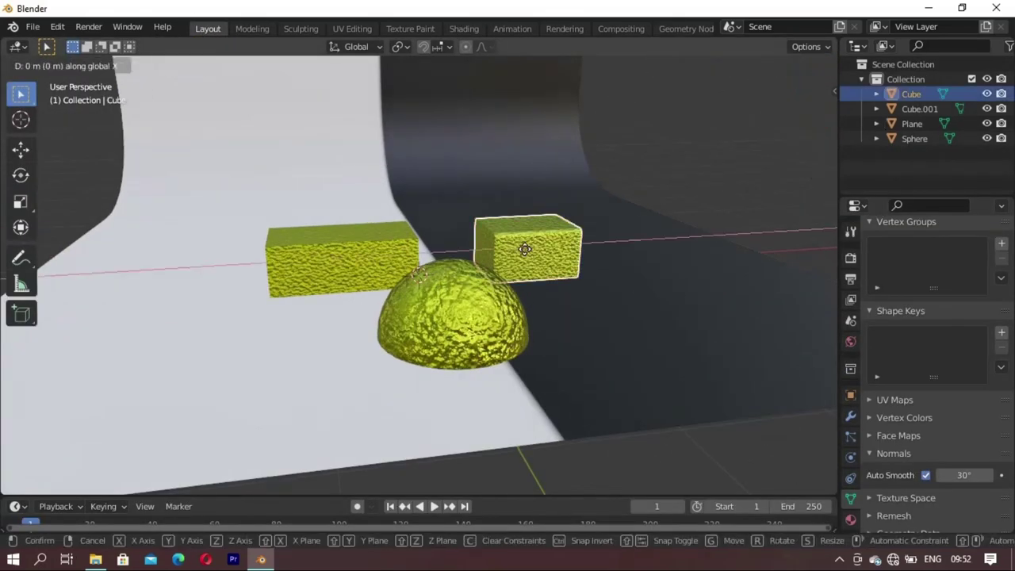
{"action": "left_click", "coordinate": [230, 317]}
{"action": "key", "text": "s"}
{"action": "left_click", "coordinate": [210, 313]}
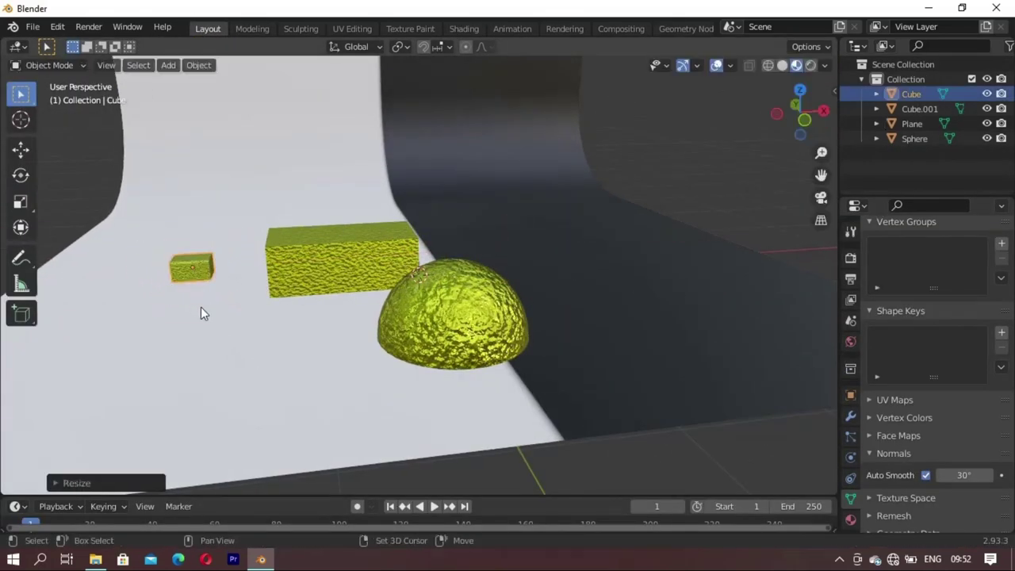
{"action": "key", "text": "shift+a"}
{"action": "key", "text": "shift+d"}
{"action": "key", "text": "y"}
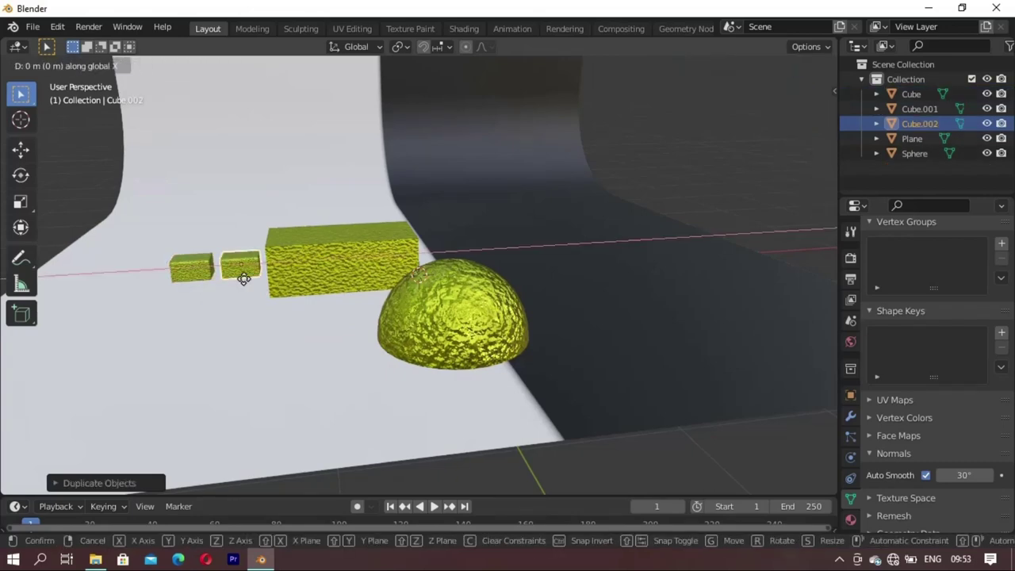
{"action": "left_click", "coordinate": [263, 319]}
Step: Shrink the half-buried sphere and raise it vertically
{"action": "mouse_move", "coordinate": [406, 311]}
{"action": "middle_mouse_down"}
{"action": "mouse_move", "coordinate": [440, 241]}
{"action": "mouse_move", "coordinate": [416, 320]}
{"action": "middle_mouse_up"}
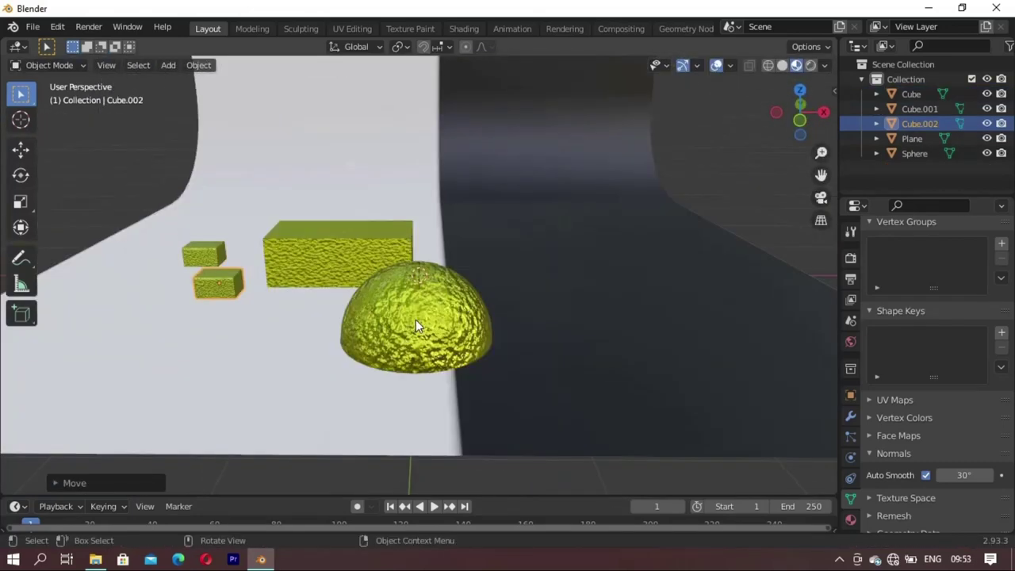
{"action": "left_click", "coordinate": [416, 320]}
{"action": "key", "text": "s"}
{"action": "left_click", "coordinate": [410, 363]}
{"action": "key", "text": "g"}
{"action": "key", "text": "z"}
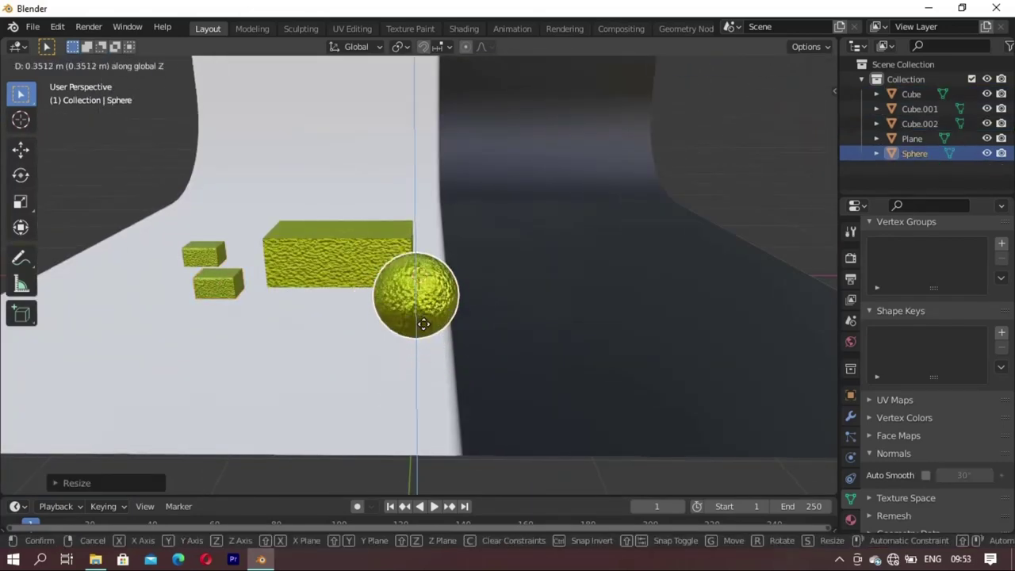
{"action": "left_click", "coordinate": [427, 327]}
Step: Shift the sphere along X, then raise, resize and re-set its height
{"action": "mouse_move", "coordinate": [427, 328]}
{"action": "middle_mouse_down"}
{"action": "mouse_move", "coordinate": [362, 354]}
{"action": "mouse_move", "coordinate": [456, 373]}
{"action": "mouse_move", "coordinate": [381, 387]}
{"action": "middle_mouse_up"}
{"action": "key", "text": "g"}
{"action": "key", "text": "x"}
{"action": "left_click", "coordinate": [486, 402]}
{"action": "key", "text": "g"}
{"action": "key", "text": "z"}
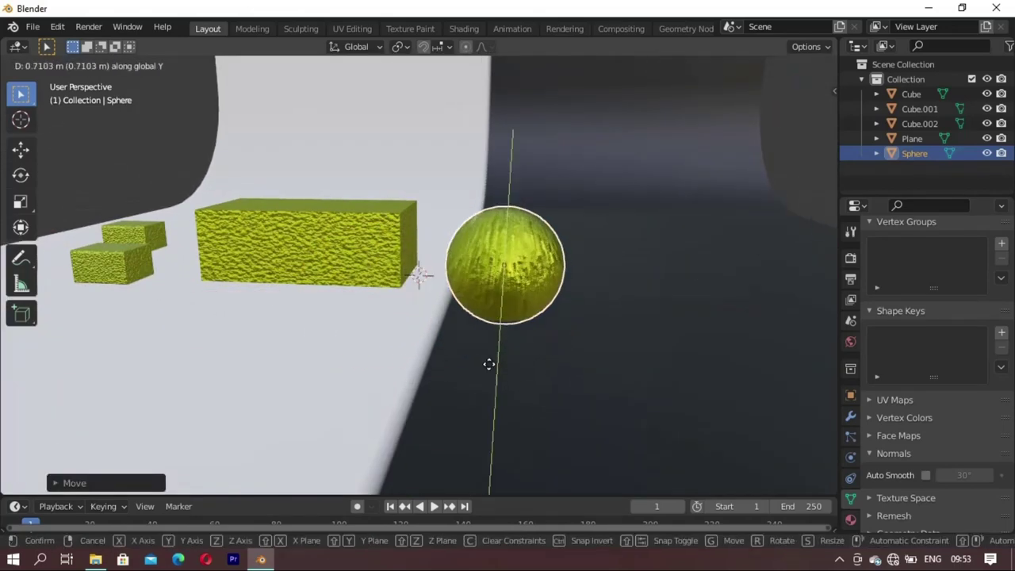
{"action": "left_click", "coordinate": [489, 363]}
{"action": "mouse_move", "coordinate": [489, 363]}
{"action": "middle_mouse_down"}
{"action": "mouse_move", "coordinate": [473, 403]}
{"action": "mouse_move", "coordinate": [500, 403]}
{"action": "mouse_move", "coordinate": [484, 341]}
{"action": "mouse_move", "coordinate": [477, 358]}
{"action": "mouse_move", "coordinate": [494, 362]}
{"action": "mouse_move", "coordinate": [430, 379]}
{"action": "middle_mouse_up"}
{"action": "key", "text": "s"}
{"action": "left_click", "coordinate": [503, 419]}
{"action": "key", "text": "g"}
{"action": "key", "text": "z"}
{"action": "left_click", "coordinate": [472, 342]}
Step: Duplicate the sphere beside the original along X, shrink the copy and raise it
{"action": "key", "text": "shift+d"}
{"action": "key", "text": "x"}
{"action": "left_click", "coordinate": [497, 407]}
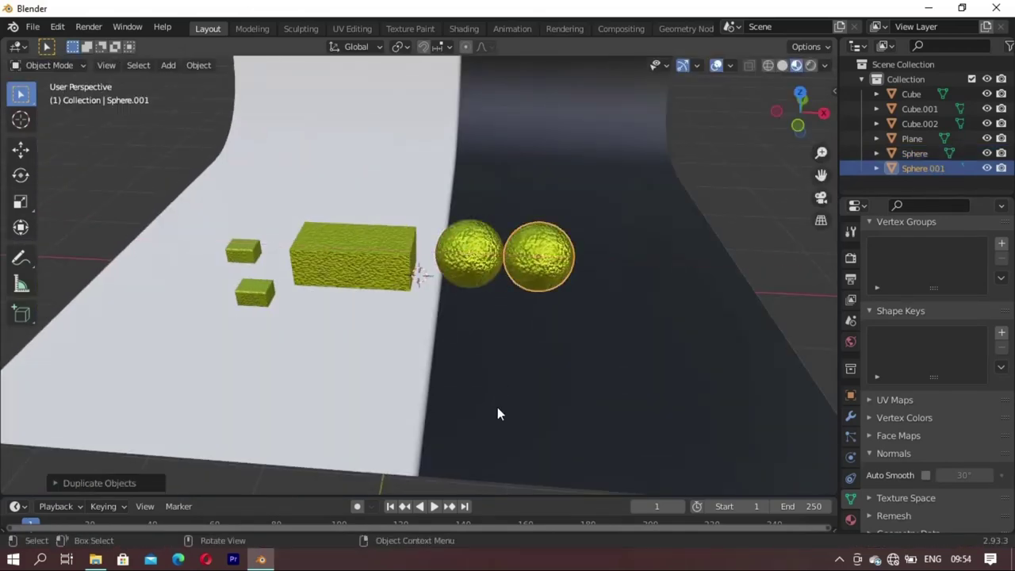
{"action": "key", "text": "s"}
{"action": "left_click", "coordinate": [515, 366]}
{"action": "mouse_move", "coordinate": [515, 366]}
{"action": "middle_mouse_down"}
{"action": "mouse_move", "coordinate": [505, 292]}
{"action": "mouse_move", "coordinate": [564, 307]}
{"action": "mouse_move", "coordinate": [528, 370]}
{"action": "middle_mouse_up"}
{"action": "key", "text": "g"}
{"action": "key", "text": "z"}
{"action": "left_click", "coordinate": [505, 292]}
{"action": "key", "text": "g"}
{"action": "key", "text": "z"}
{"action": "right_click", "coordinate": [555, 314]}
Step: Add third and fourth smaller sphere copies along X beside the others
{"action": "key", "text": "shift+d"}
{"action": "key", "text": "x"}
{"action": "left_click", "coordinate": [519, 320]}
{"action": "key", "text": "g"}
{"action": "key", "text": "x"}
{"action": "left_click", "coordinate": [499, 399]}
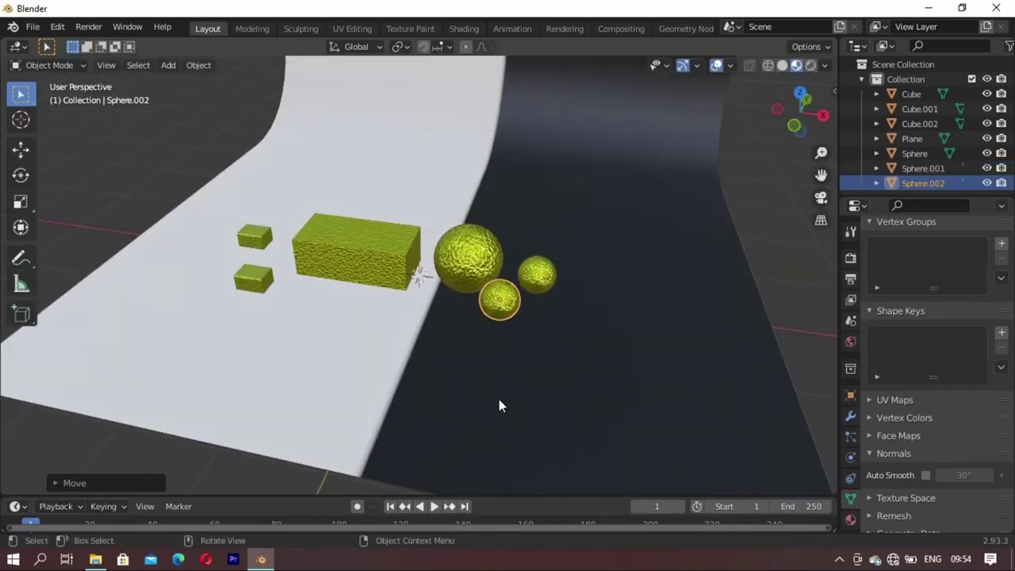
{"action": "key", "text": "shift+g"}
{"action": "key", "text": "Escape"}
{"action": "key", "text": "shift+d"}
{"action": "left_click", "coordinate": [547, 386]}
Step: Adjust the large sphere's height vertically from a low side view
{"action": "mouse_move", "coordinate": [546, 386]}
{"action": "middle_mouse_down"}
{"action": "mouse_move", "coordinate": [645, 231]}
{"action": "mouse_move", "coordinate": [482, 219]}
{"action": "middle_mouse_up"}
{"action": "key", "text": "g"}
{"action": "key", "text": "z"}
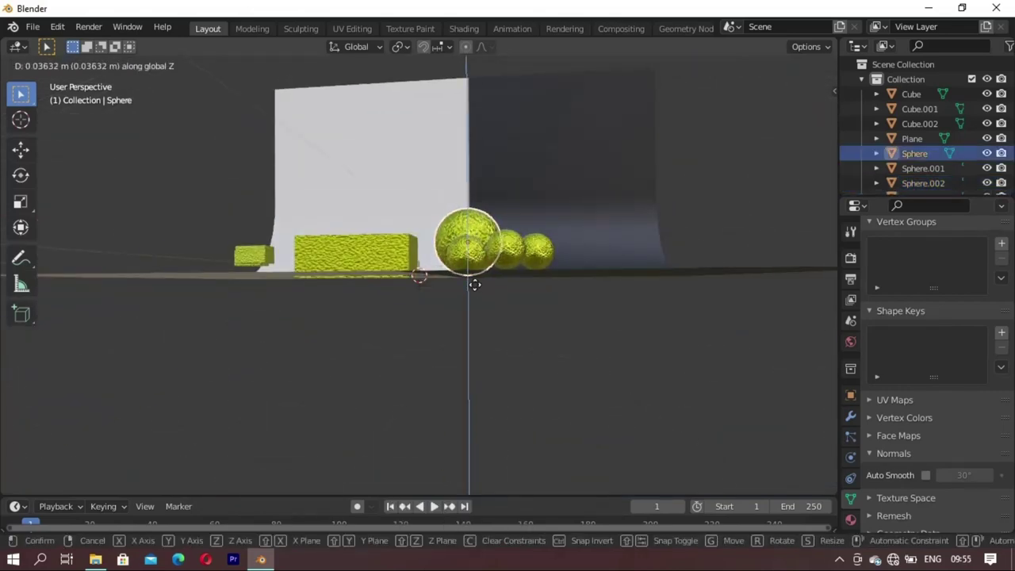
{"action": "left_click", "coordinate": [475, 282]}
{"action": "mouse_move", "coordinate": [474, 282]}
{"action": "middle_mouse_down"}
{"action": "mouse_move", "coordinate": [543, 263]}
{"action": "mouse_move", "coordinate": [373, 265]}
{"action": "middle_mouse_up"}
Step: Reposition the long block along X and the large sphere vertically
{"action": "left_click", "coordinate": [373, 265]}
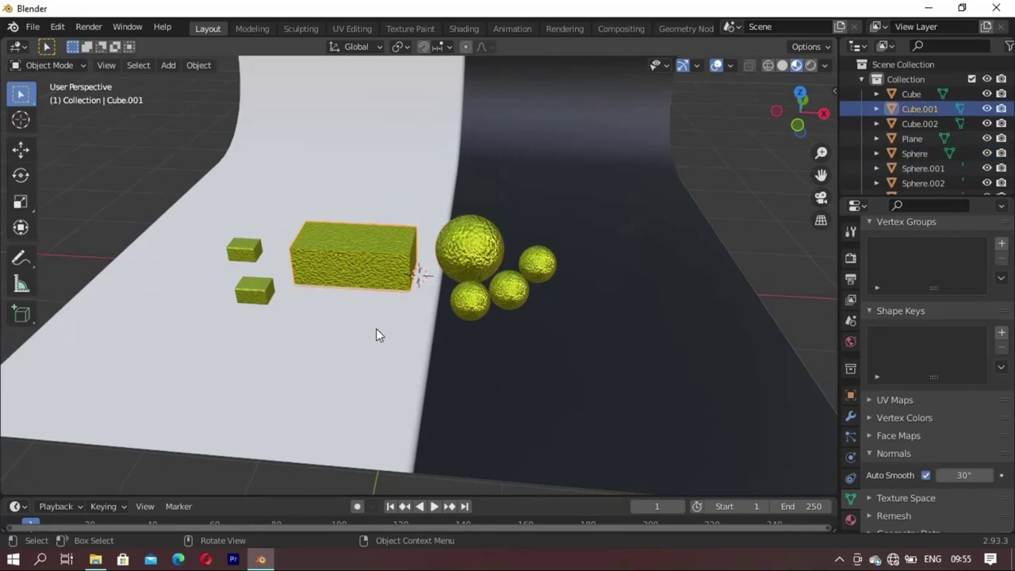
{"action": "key", "text": "g"}
{"action": "key", "text": "x"}
{"action": "left_click", "coordinate": [395, 324]}
{"action": "left_click", "coordinate": [469, 259]}
{"action": "key", "text": "g"}
{"action": "key", "text": "z"}
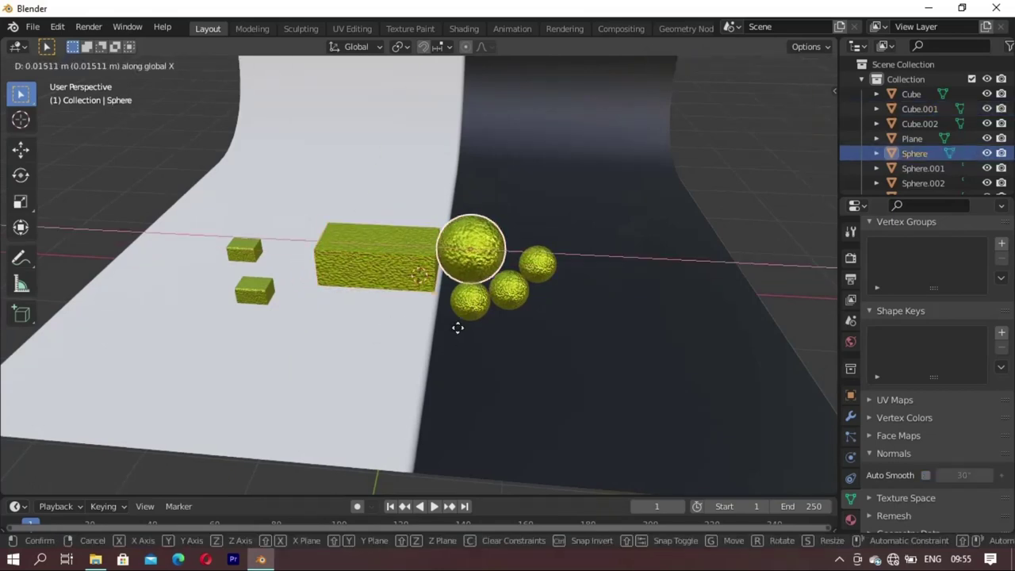
{"action": "left_click", "coordinate": [464, 318]}
{"action": "middle_click_drag", "start_coordinate": [464, 317], "coordinate": [415, 313]}
{"action": "scroll", "coordinate": [415, 313], "scroll_direction": "up", "scroll_amount": 2}
Step: Move the front small cube along X and place a copy in front of the long block
{"action": "left_click", "coordinate": [157, 269]}
{"action": "key", "text": "g"}
{"action": "key", "text": "x"}
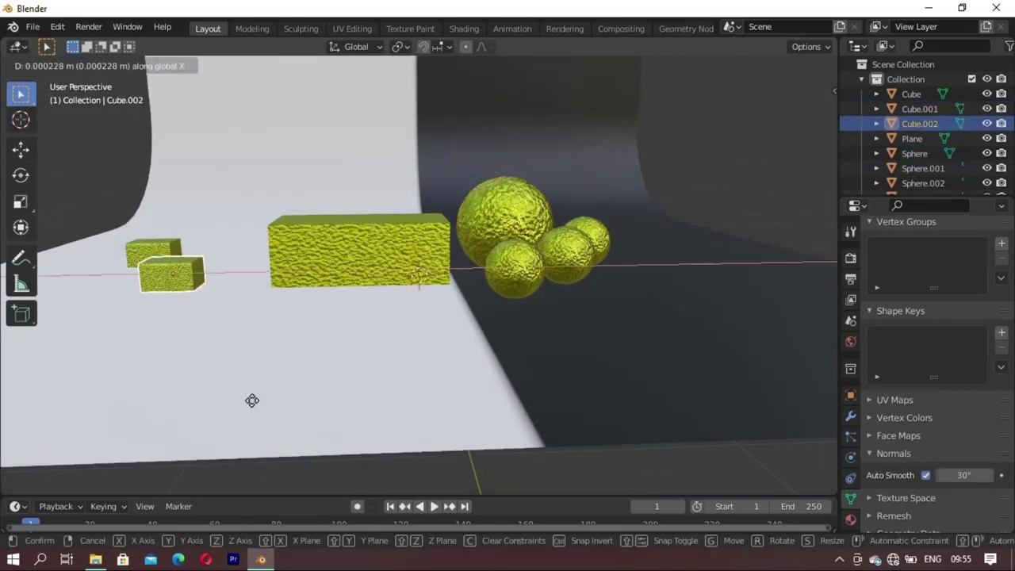
{"action": "left_click", "coordinate": [486, 403]}
{"action": "key", "text": "shift+d"}
{"action": "key", "text": "x"}
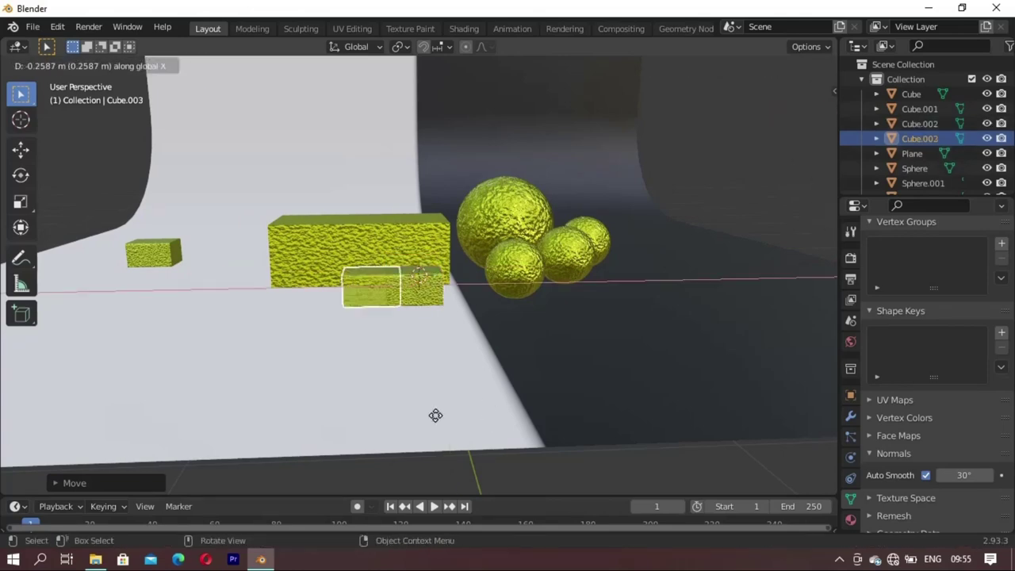
{"action": "left_click", "coordinate": [422, 421]}
Step: Duplicate that cube, move the copy forward along Y, and shrink it
{"action": "key", "text": "shift+d"}
{"action": "key", "text": "x"}
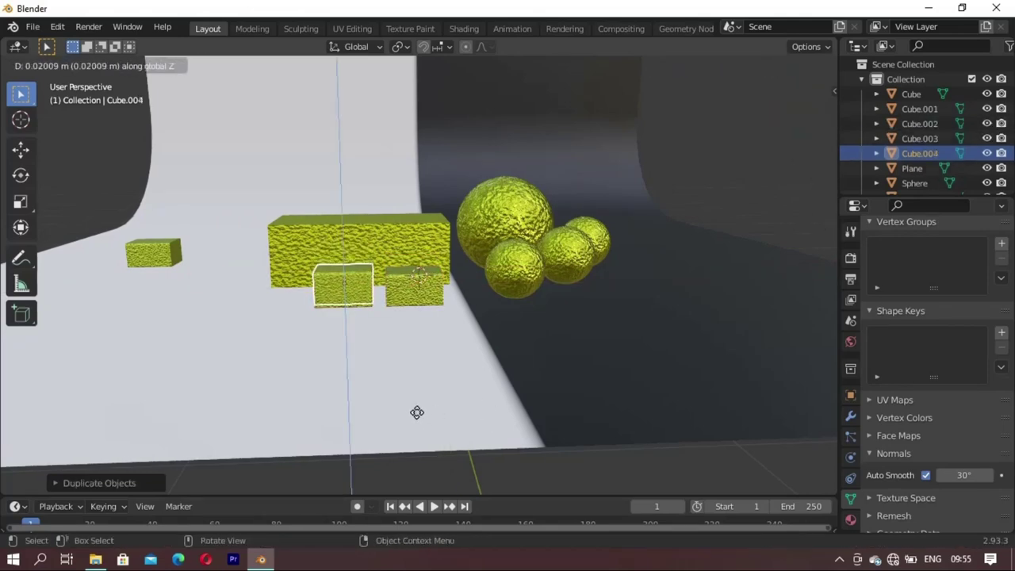
{"action": "key", "text": "x"}
{"action": "key", "text": "y"}
{"action": "left_click", "coordinate": [390, 426]}
{"action": "key", "text": "s"}
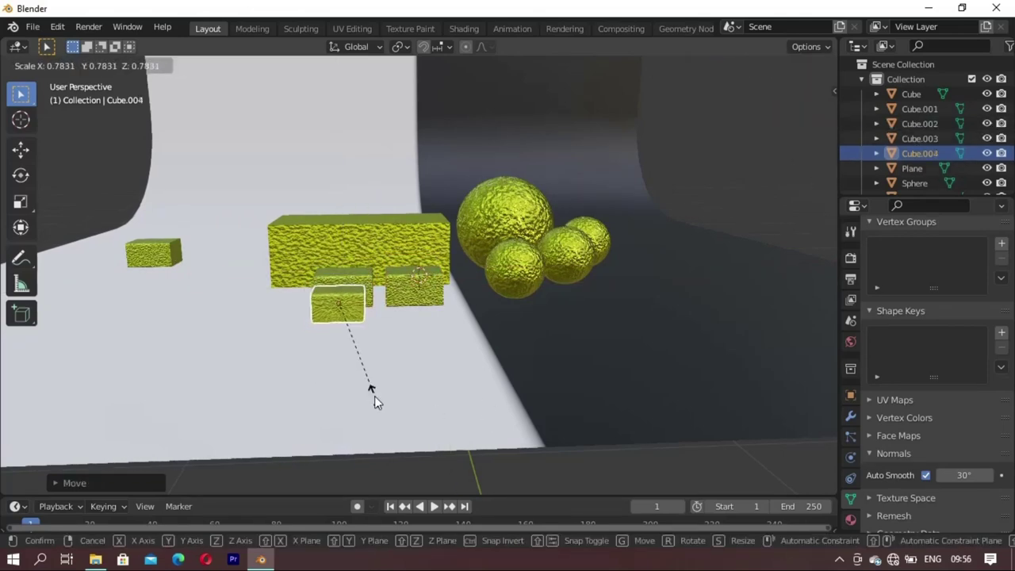
{"action": "left_click", "coordinate": [368, 393]}
Step: Place another small cube copy beside the others and tilt it slightly
{"action": "key", "text": "shift+d"}
{"action": "left_click", "coordinate": [408, 399]}
{"action": "key", "text": "shift+d"}
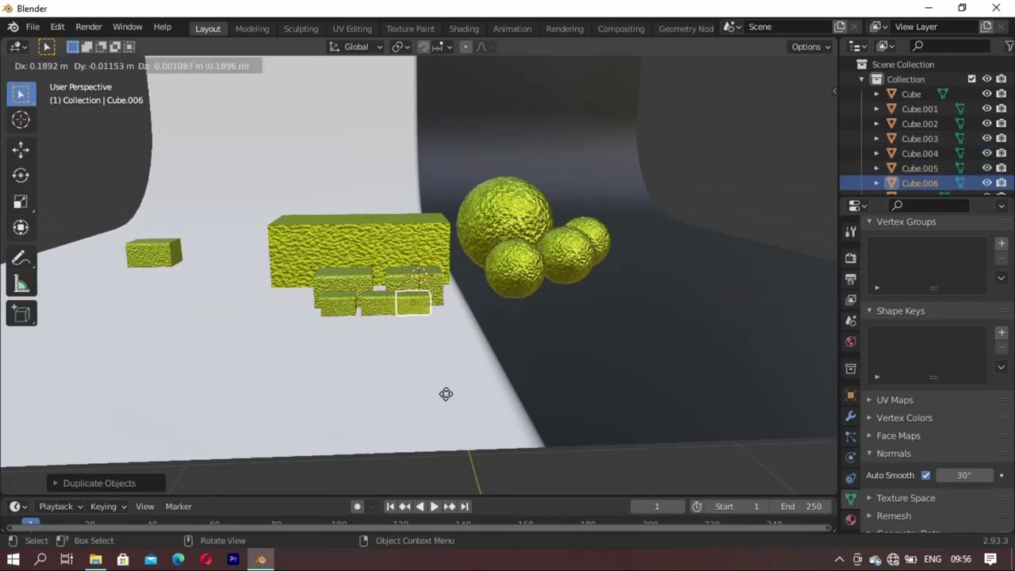
{"action": "left_click", "coordinate": [435, 375]}
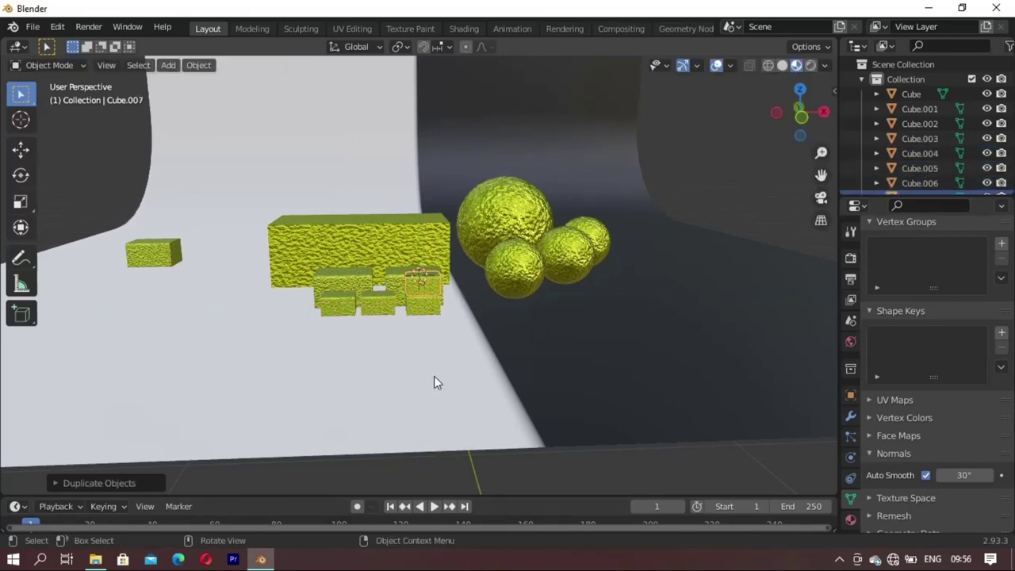
{"action": "key", "text": "shift+space"}
{"action": "key", "text": "t"}
{"action": "left_click_drag", "start_coordinate": [447, 303], "coordinate": [411, 316]}
{"action": "key", "text": "w"}
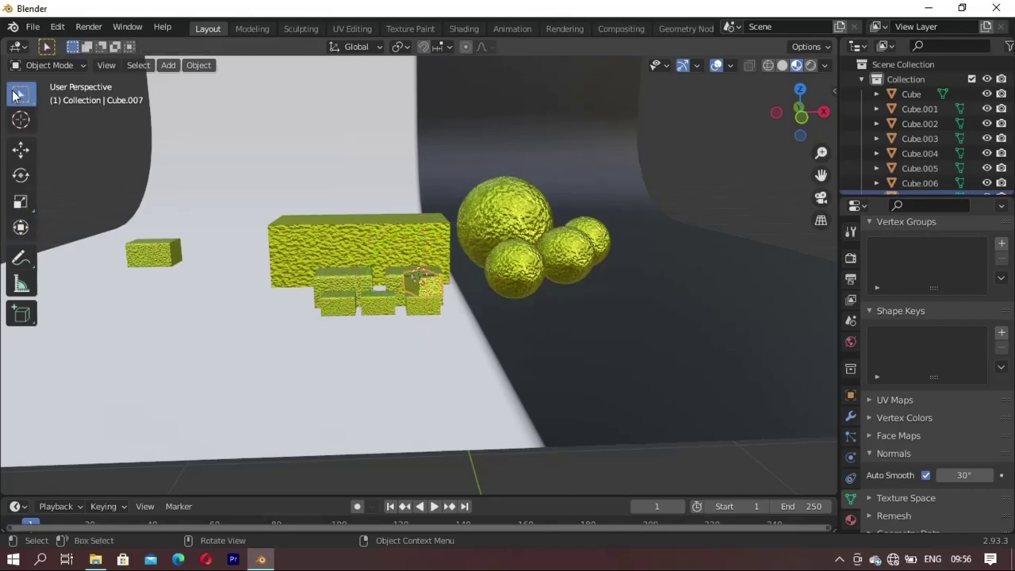
Step: Make three more copies of the tilted cube along the long block
{"action": "key", "text": "shift+d"}
{"action": "key", "text": "x"}
{"action": "left_click", "coordinate": [364, 334]}
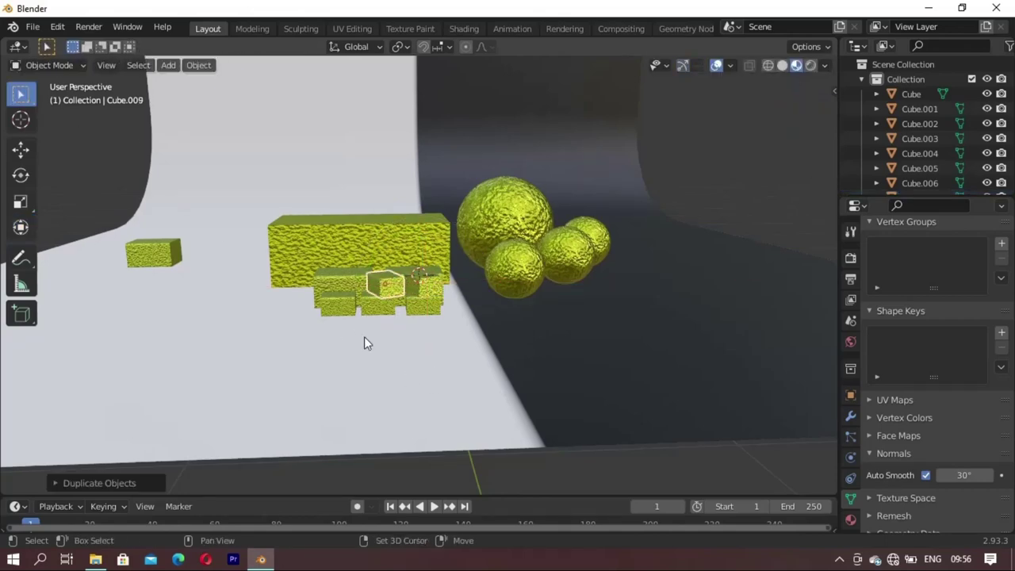
{"action": "key", "text": "shift+d"}
{"action": "left_click", "coordinate": [320, 326]}
{"action": "middle_click_drag", "start_coordinate": [320, 325], "coordinate": [566, 359]}
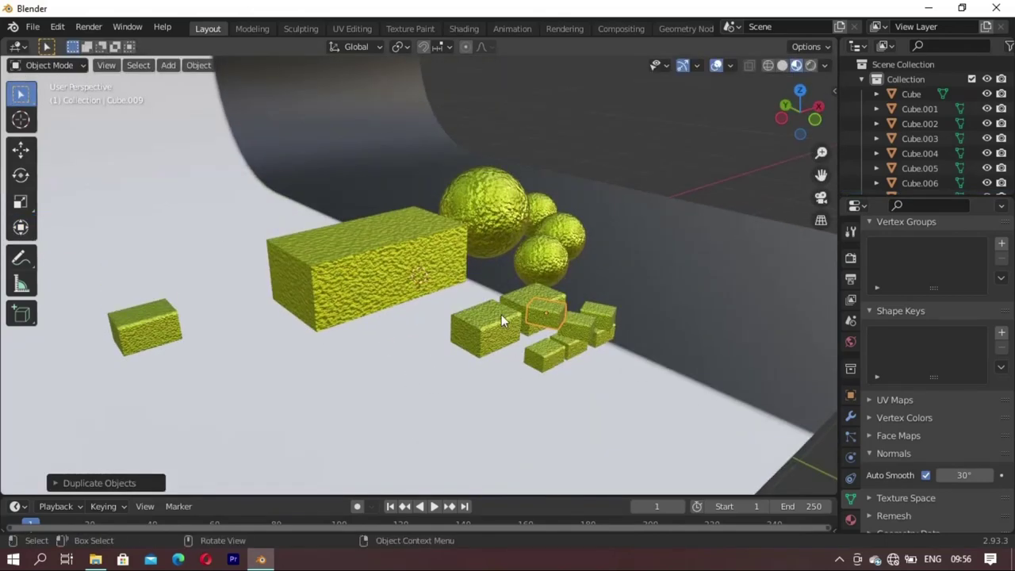
{"action": "key", "text": "shift+d"}
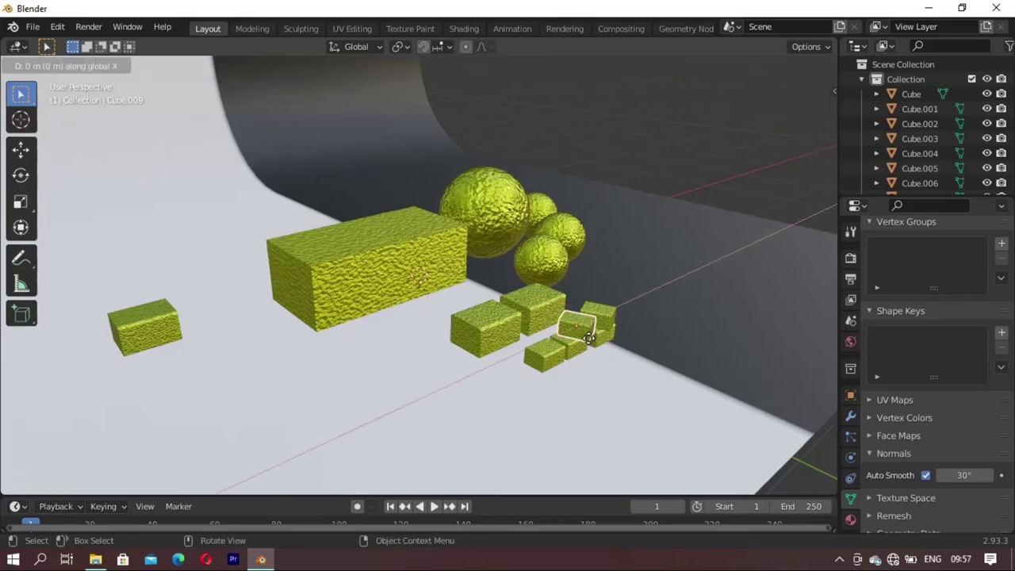
{"action": "left_click", "coordinate": [562, 363]}
{"action": "middle_click_drag", "start_coordinate": [561, 362], "coordinate": [408, 319]}
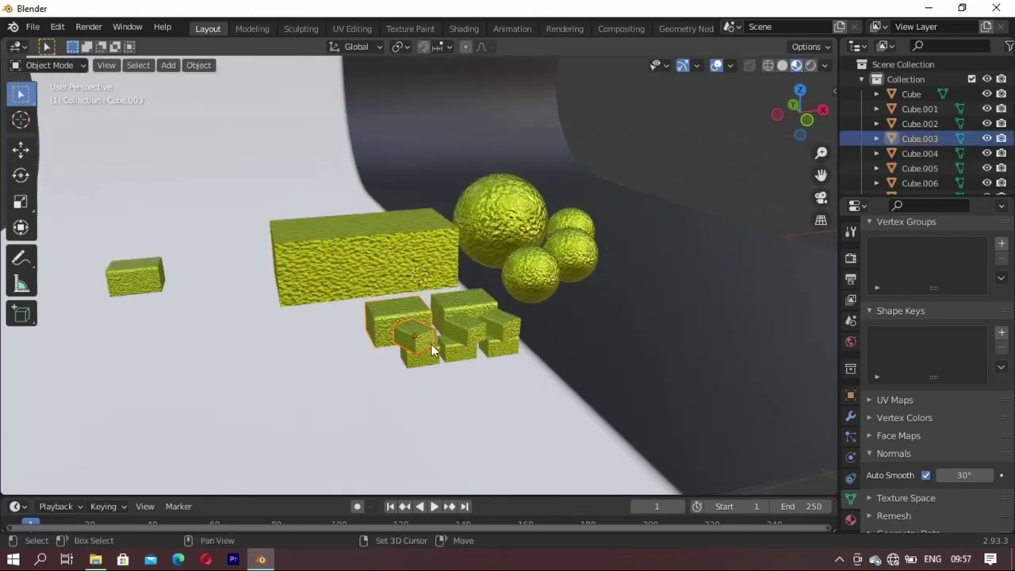
Step: Move the selected small cubes along Y, then duplicate them along X
{"action": "left_click", "coordinate": [405, 320], "text": "shift"}
{"action": "middle_click_drag", "start_coordinate": [405, 320], "coordinate": [476, 412]}
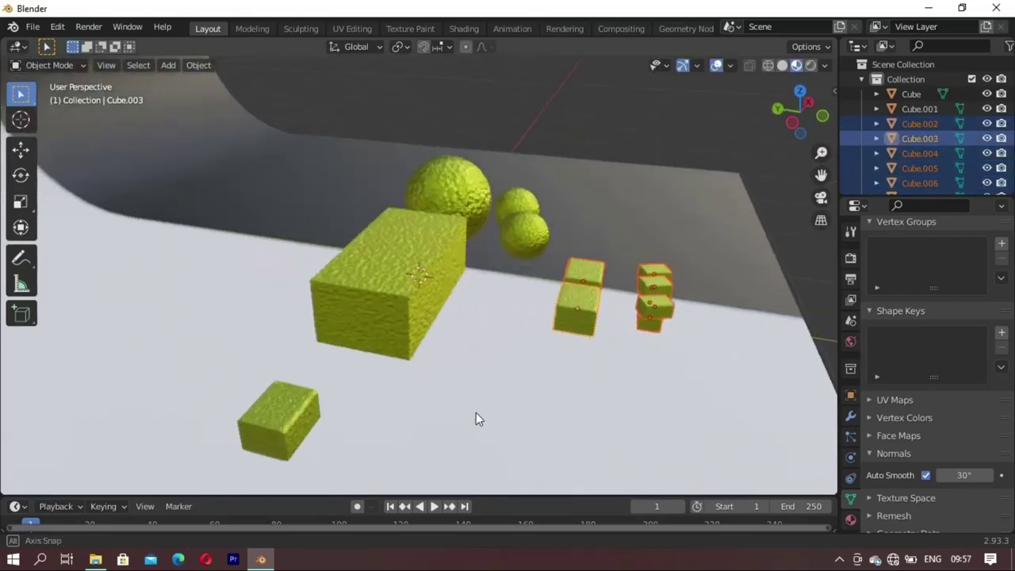
{"action": "key", "text": "g"}
{"action": "key", "text": "y"}
{"action": "left_click", "coordinate": [375, 419]}
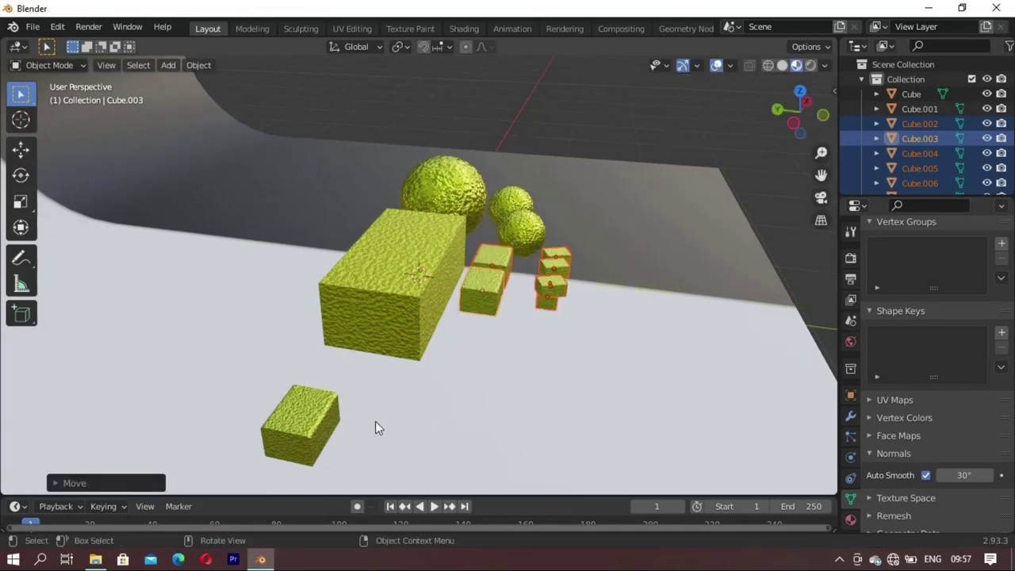
{"action": "key", "text": "shift+d"}
{"action": "key", "text": "x"}
{"action": "left_click", "coordinate": [334, 475]}
{"action": "mouse_move", "coordinate": [334, 476]}
{"action": "middle_mouse_down"}
{"action": "mouse_move", "coordinate": [519, 426]}
{"action": "mouse_move", "coordinate": [789, 237]}
{"action": "middle_mouse_up"}
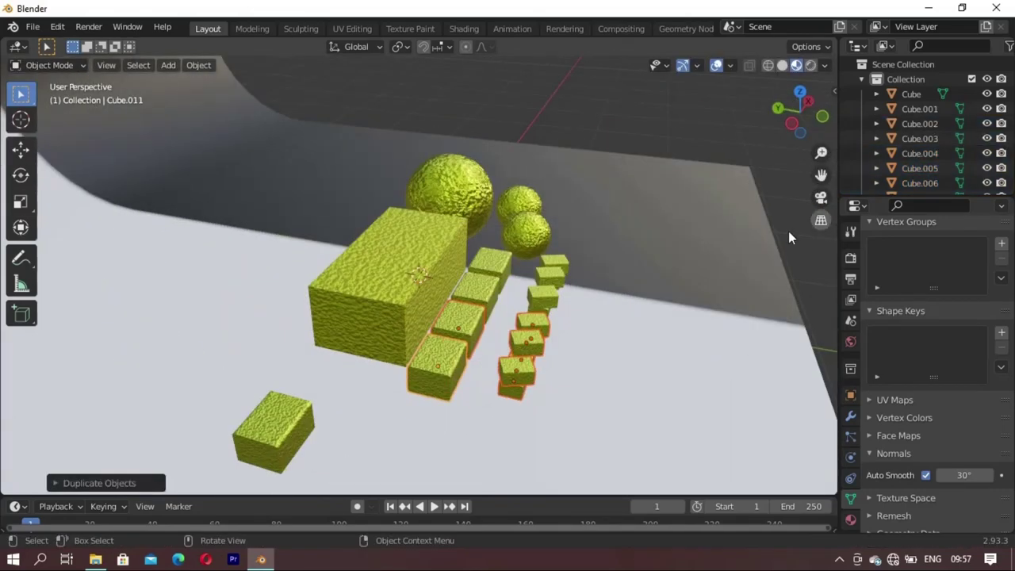
Step: Slide two selected small cubes along the Y axis to line the long box
{"action": "left_click", "coordinate": [558, 280], "text": "shift"}
{"action": "mouse_move", "coordinate": [558, 280]}
{"action": "middle_mouse_down"}
{"action": "mouse_move", "coordinate": [607, 370]}
{"action": "mouse_move", "coordinate": [407, 297]}
{"action": "middle_mouse_up"}
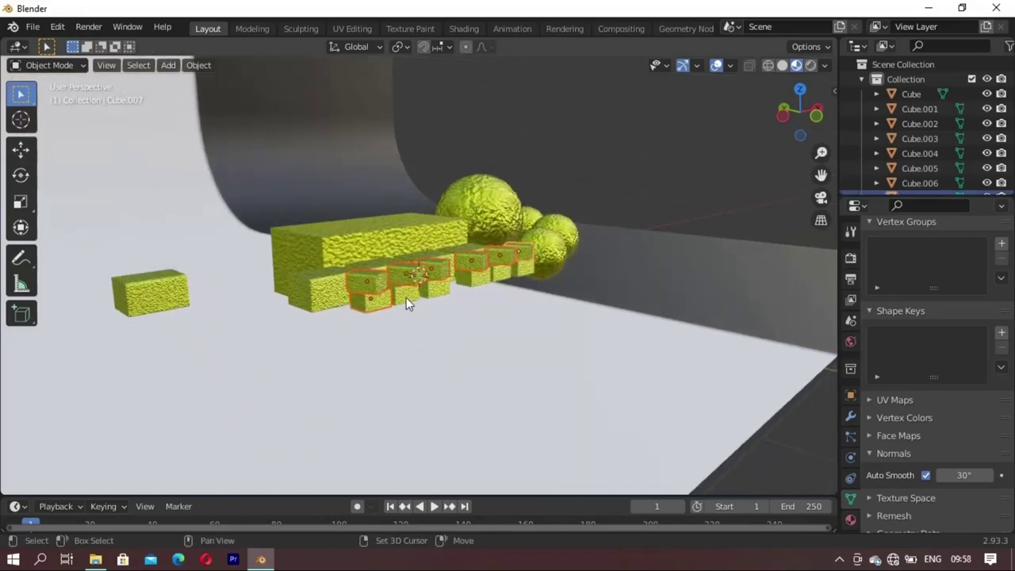
{"action": "left_click", "coordinate": [496, 273], "text": "shift"}
{"action": "mouse_move", "coordinate": [496, 274]}
{"action": "middle_mouse_down"}
{"action": "mouse_move", "coordinate": [475, 387]}
{"action": "mouse_move", "coordinate": [549, 391]}
{"action": "mouse_move", "coordinate": [495, 420]}
{"action": "mouse_move", "coordinate": [501, 358]}
{"action": "mouse_move", "coordinate": [194, 399]}
{"action": "middle_mouse_up"}
{"action": "key", "text": "g"}
{"action": "key", "text": "y"}
{"action": "left_click", "coordinate": [521, 391]}
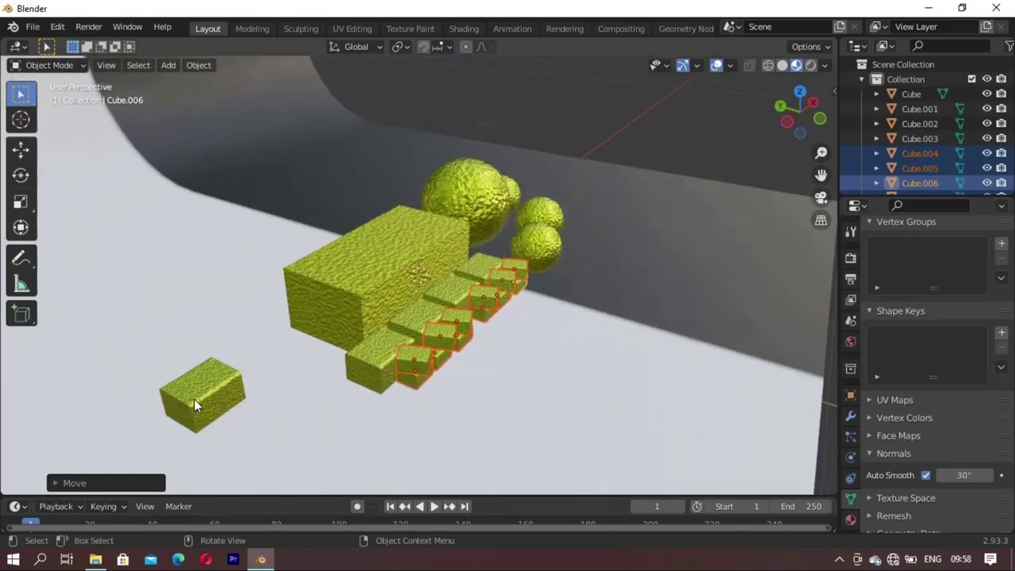
Step: Delete the lone small cube standing apart
{"action": "left_click", "coordinate": [194, 399]}
{"action": "key", "text": "Delete"}
{"action": "mouse_move", "coordinate": [347, 404]}
{"action": "middle_mouse_down"}
{"action": "mouse_move", "coordinate": [376, 334]}
{"action": "mouse_move", "coordinate": [500, 244]}
{"action": "middle_mouse_up"}
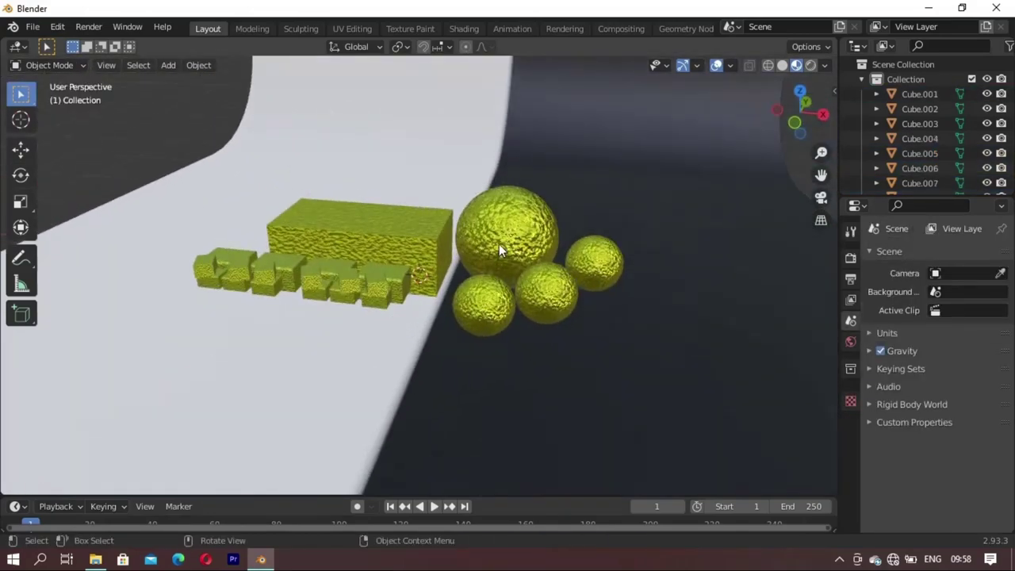
Step: Shrink the lower-left small sphere and place a copy beside the big sphere
{"action": "left_click", "coordinate": [484, 304]}
{"action": "key", "text": "s"}
{"action": "left_click", "coordinate": [460, 395]}
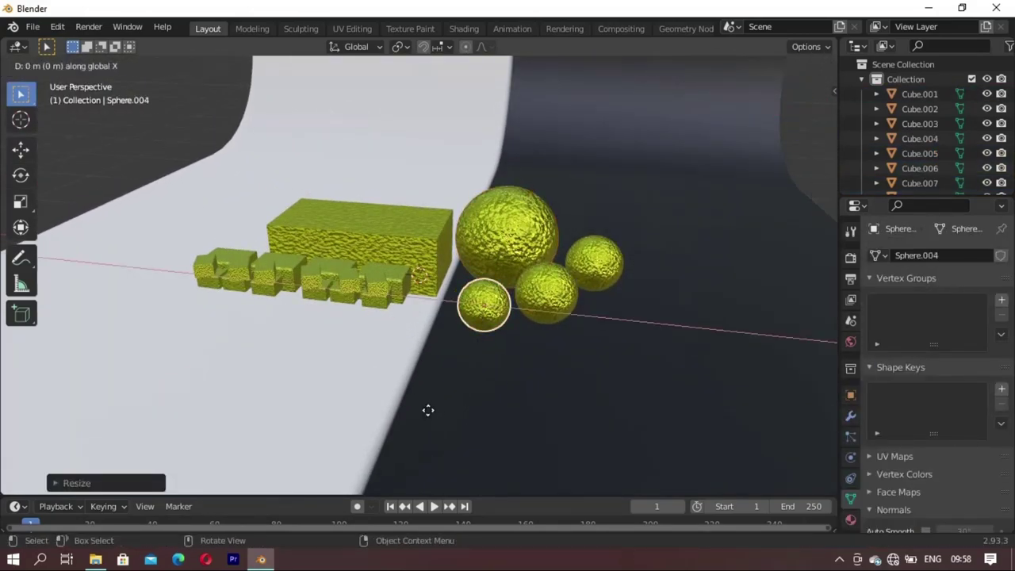
{"action": "left_click", "coordinate": [542, 404]}
{"action": "mouse_move", "coordinate": [529, 376]}
{"action": "middle_mouse_down"}
{"action": "mouse_move", "coordinate": [554, 430]}
{"action": "mouse_move", "coordinate": [538, 297]}
{"action": "middle_mouse_up"}
{"action": "key", "text": "g"}
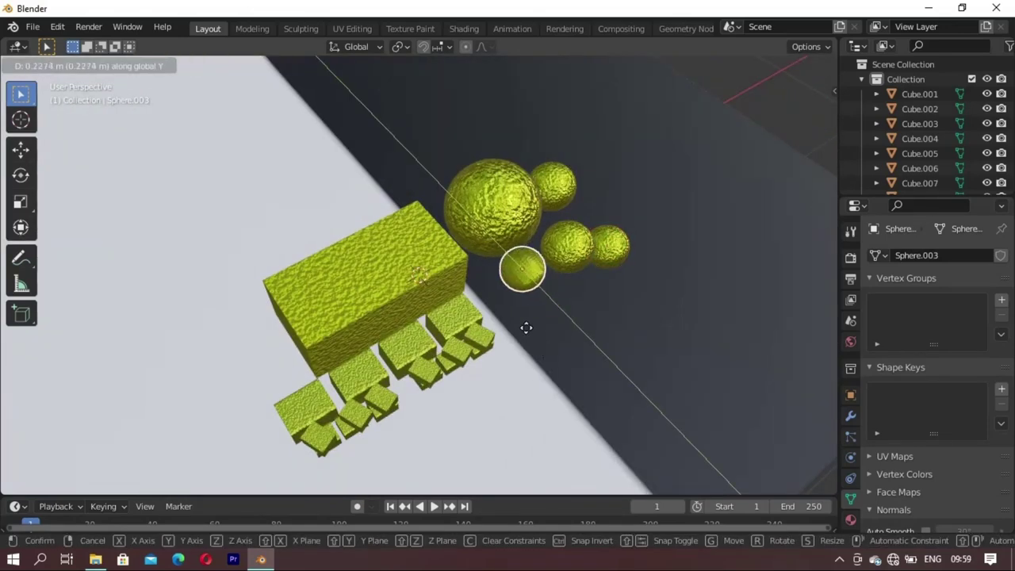
{"action": "left_click", "coordinate": [526, 328]}
Step: Move two more small spheres beside the cluster, constraining one along the Y axis
{"action": "key", "text": "g"}
{"action": "left_click", "coordinate": [550, 238]}
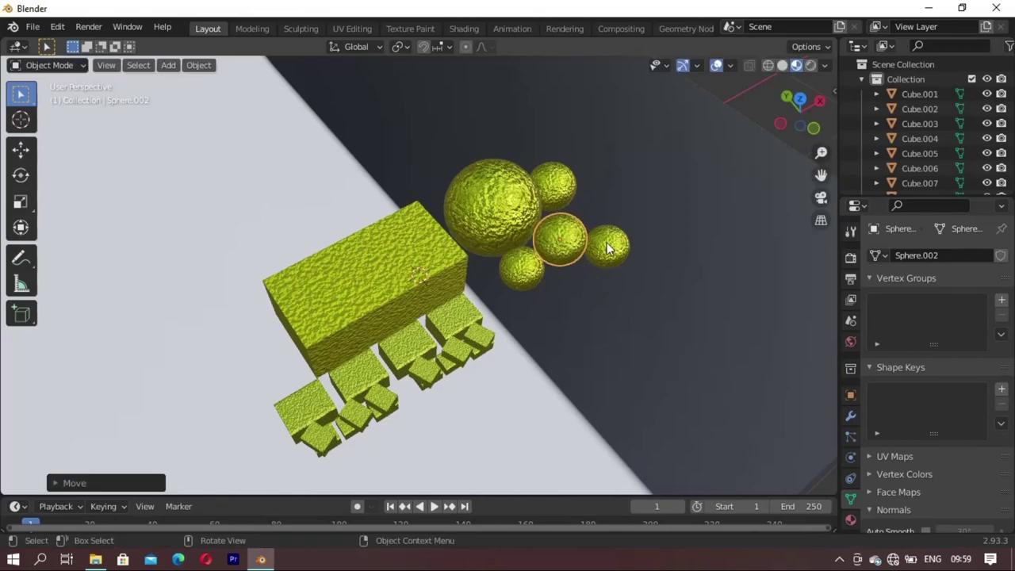
{"action": "left_click", "coordinate": [612, 242]}
{"action": "key", "text": "g"}
{"action": "left_click", "coordinate": [538, 399]}
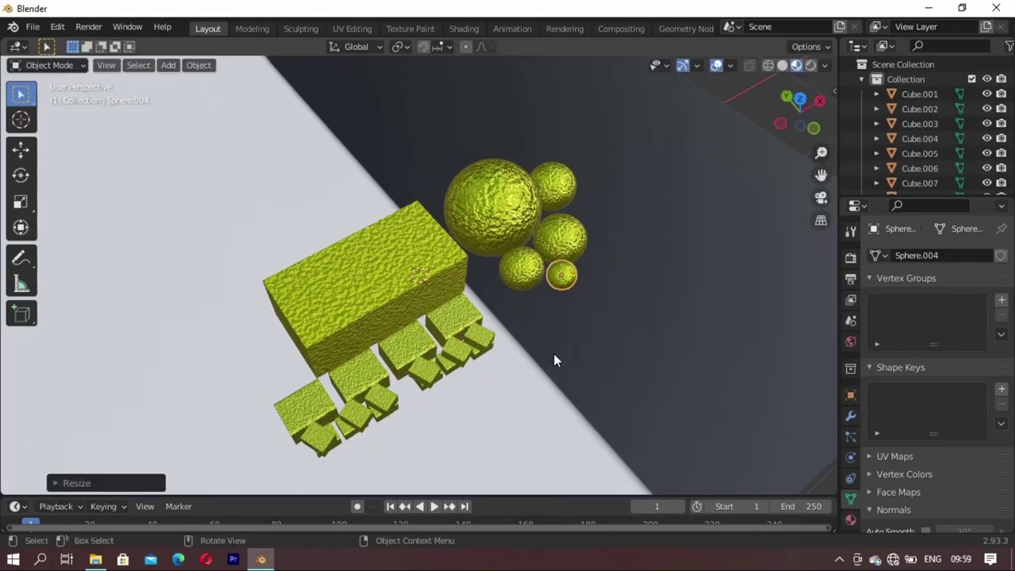
{"action": "key", "text": "y"}
{"action": "left_click", "coordinate": [533, 322]}
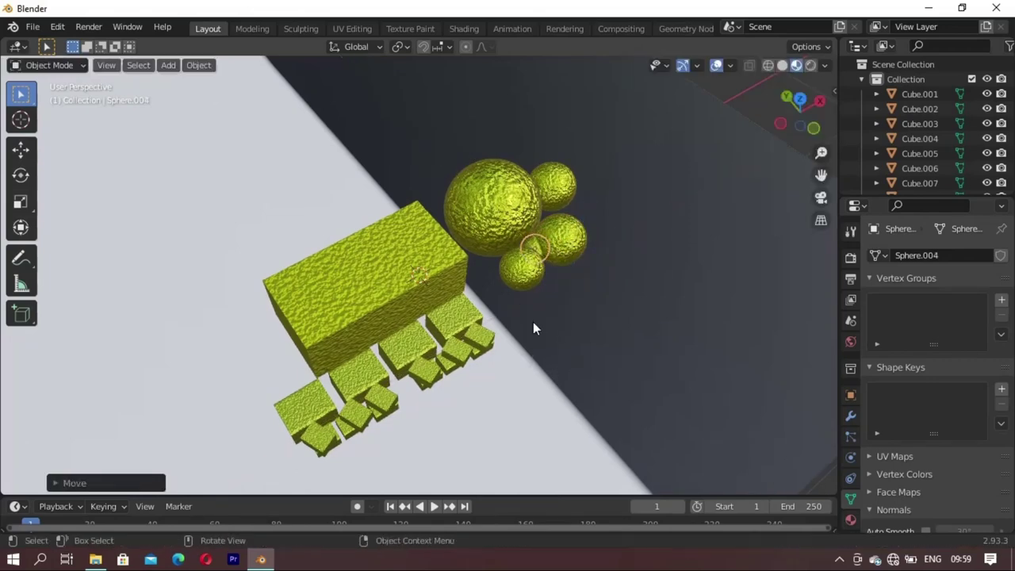
Step: Set the small sphere's height with a Z-constrained move and settle its position
{"action": "key", "text": "g"}
{"action": "key", "text": "z"}
{"action": "left_click", "coordinate": [556, 361]}
{"action": "key", "text": "g"}
{"action": "mouse_move", "coordinate": [600, 381]}
{"action": "middle_mouse_down"}
{"action": "mouse_move", "coordinate": [519, 334]}
{"action": "mouse_move", "coordinate": [540, 341]}
{"action": "middle_mouse_up"}
{"action": "left_click", "coordinate": [519, 306]}
Step: Add two more sphere copies along Z and Y, filling the cluster up to Sphere.006
{"action": "key", "text": "shift+d"}
{"action": "key", "text": "z"}
{"action": "left_click", "coordinate": [509, 362]}
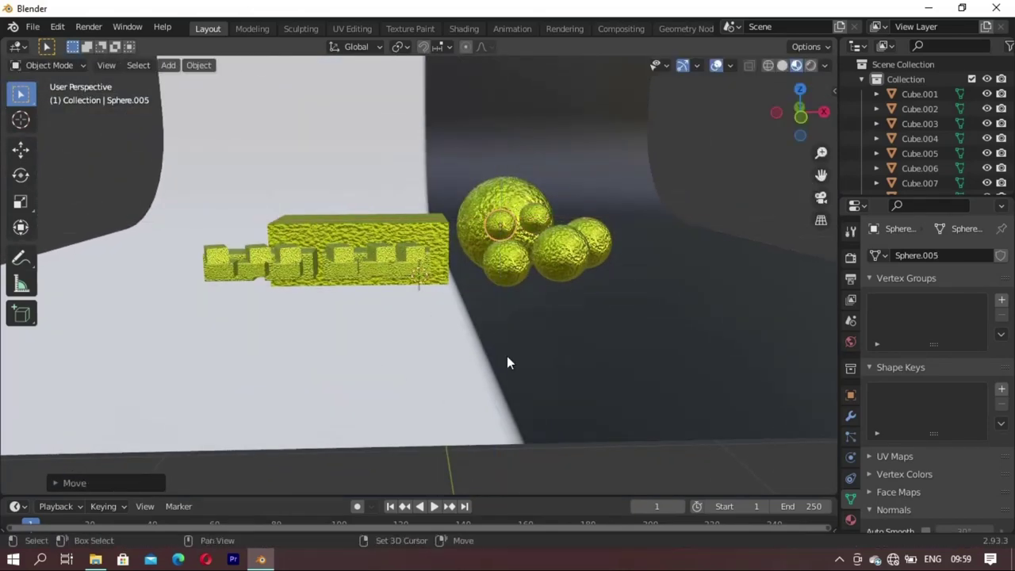
{"action": "key", "text": "shift+d"}
{"action": "key", "text": "x"}
{"action": "key", "text": "y"}
{"action": "left_click", "coordinate": [531, 361]}
{"action": "key", "text": "g"}
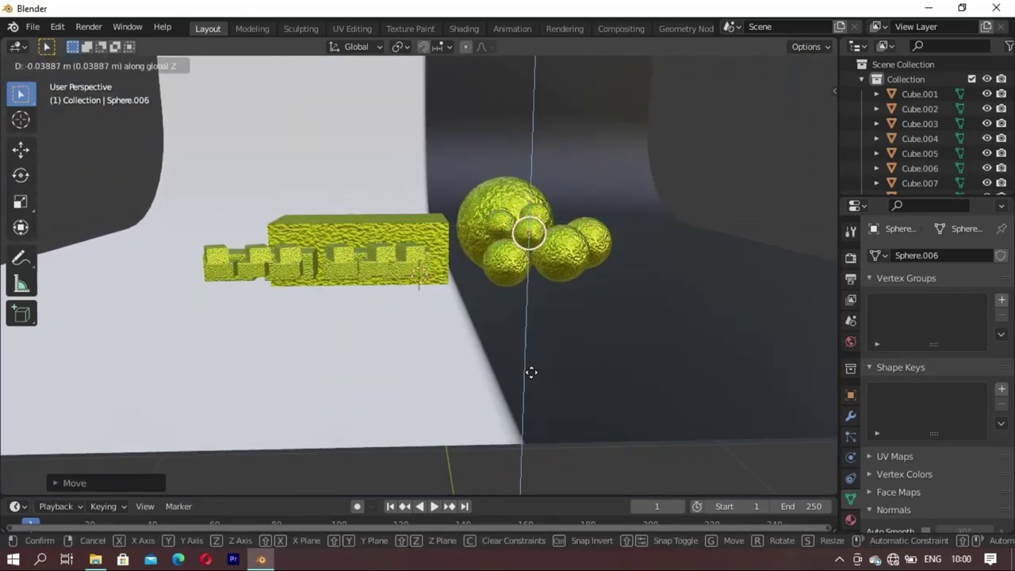
{"action": "left_click", "coordinate": [530, 372]}
{"action": "mouse_move", "coordinate": [531, 372]}
{"action": "middle_mouse_down"}
{"action": "mouse_move", "coordinate": [596, 333]}
{"action": "mouse_move", "coordinate": [612, 347]}
{"action": "mouse_move", "coordinate": [505, 283]}
{"action": "middle_mouse_up"}
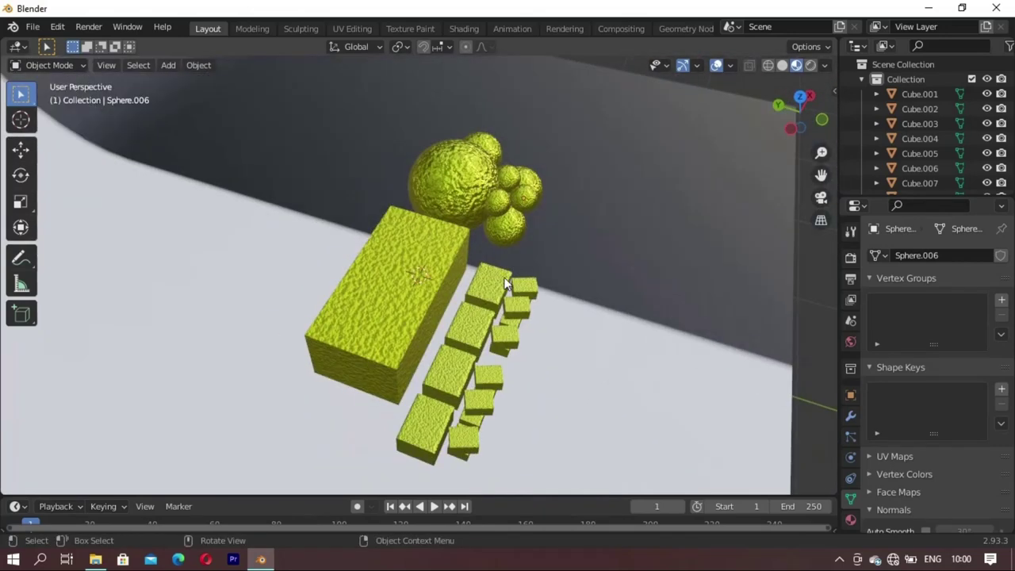
Step: Select the five small cubes and lower them along the Z axis
{"action": "left_click", "coordinate": [463, 332], "text": "shift"}
{"action": "left_click", "coordinate": [448, 372], "text": "shift"}
{"action": "left_click", "coordinate": [424, 428], "text": "shift"}
{"action": "left_click", "coordinate": [480, 400], "text": "shift"}
{"action": "mouse_move", "coordinate": [480, 401]}
{"action": "middle_mouse_down"}
{"action": "mouse_move", "coordinate": [503, 366]}
{"action": "mouse_move", "coordinate": [505, 281]}
{"action": "mouse_move", "coordinate": [506, 293]}
{"action": "middle_mouse_up"}
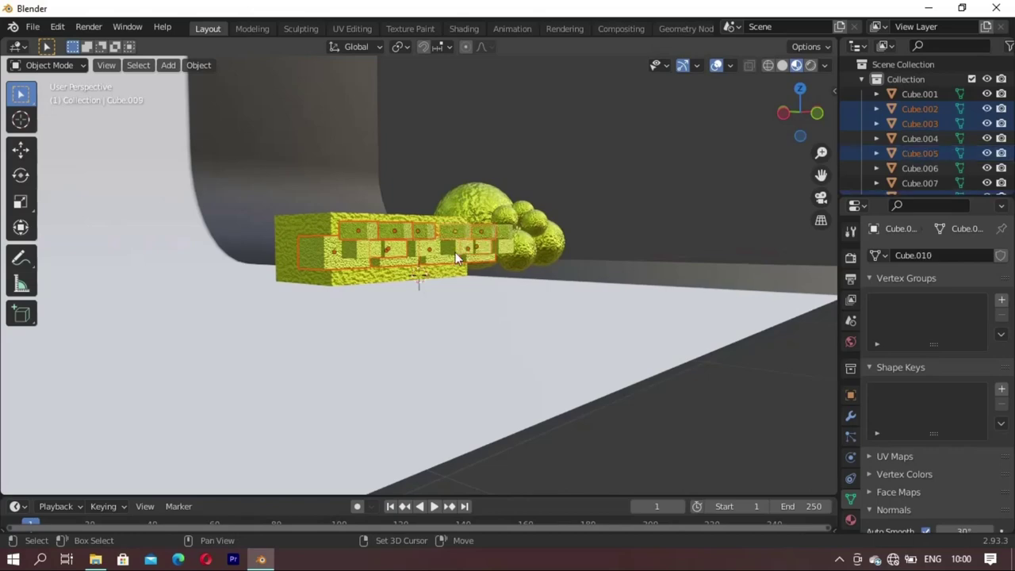
{"action": "left_click", "coordinate": [383, 254], "text": "shift"}
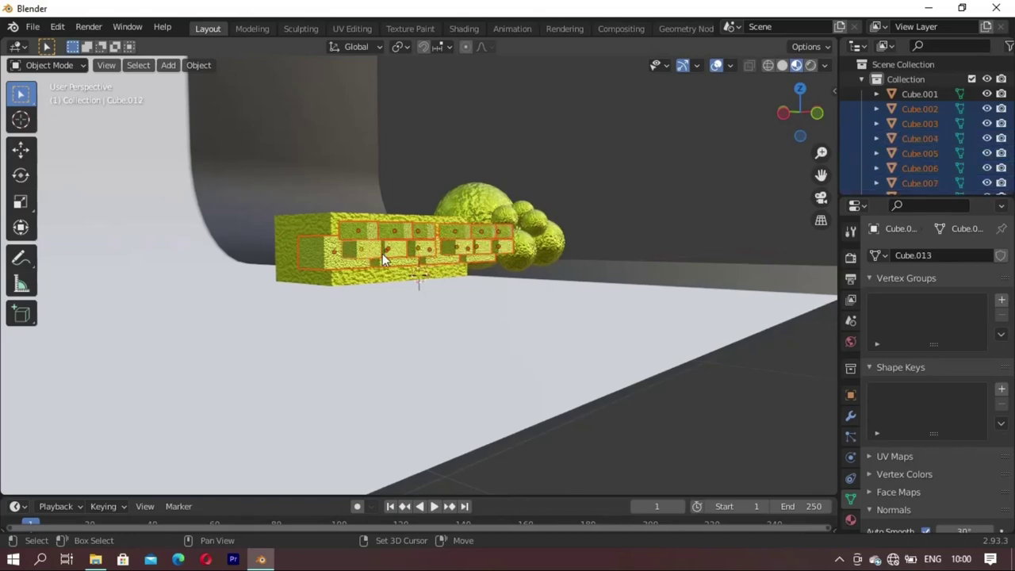
{"action": "mouse_move", "coordinate": [427, 250]}
{"action": "middle_mouse_down"}
{"action": "mouse_move", "coordinate": [496, 282]}
{"action": "mouse_move", "coordinate": [486, 307]}
{"action": "mouse_move", "coordinate": [513, 362]}
{"action": "mouse_move", "coordinate": [483, 273]}
{"action": "mouse_move", "coordinate": [400, 318]}
{"action": "mouse_move", "coordinate": [410, 297]}
{"action": "mouse_move", "coordinate": [379, 272]}
{"action": "middle_mouse_up"}
{"action": "key", "text": "g"}
{"action": "left_click", "coordinate": [487, 340]}
{"action": "key", "text": "g"}
{"action": "key", "text": "z"}
{"action": "key", "text": "Escape"}
{"action": "left_click", "coordinate": [513, 372]}
Step: Duplicate the big block and shrink the copy above the original
{"action": "key", "text": "shift+d"}
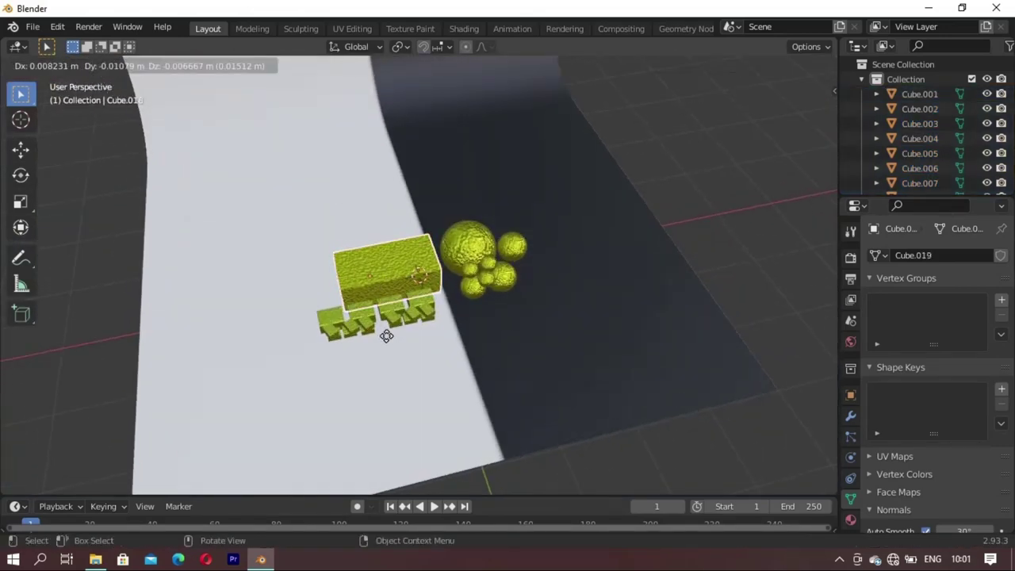
{"action": "left_click", "coordinate": [389, 321]}
{"action": "key", "text": "s"}
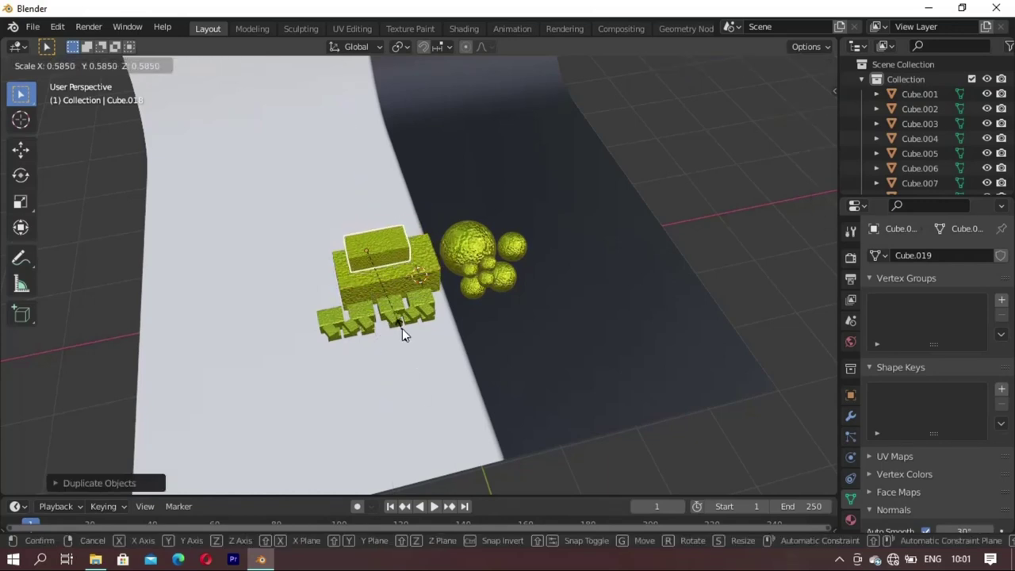
{"action": "left_click", "coordinate": [401, 326]}
{"action": "key", "text": "shift+d"}
{"action": "right_click", "coordinate": [399, 322]}
Step: Shrink the top block further and set its height with a Z move
{"action": "key", "text": "a"}
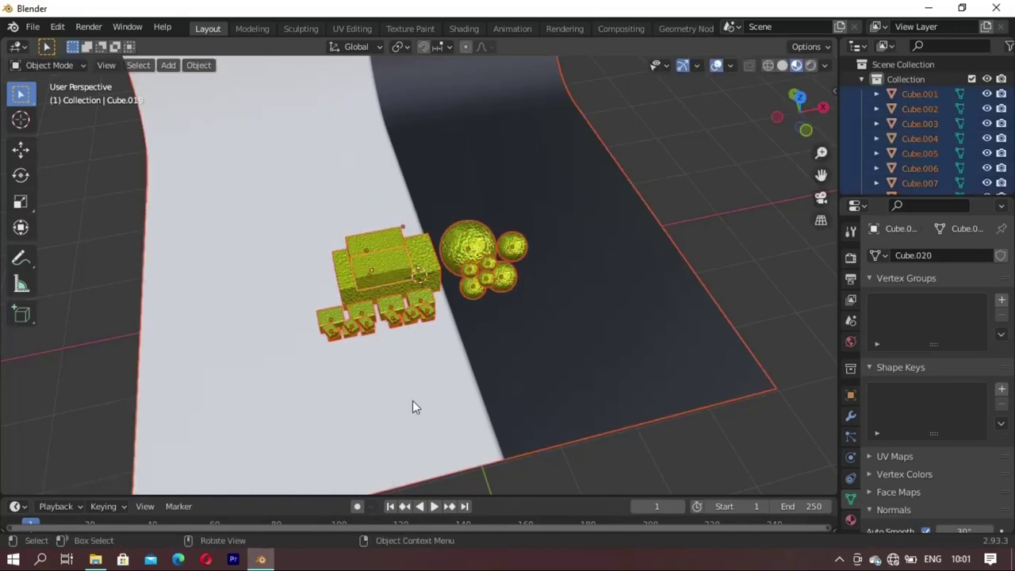
{"action": "left_click", "coordinate": [366, 276]}
{"action": "key", "text": "s"}
{"action": "left_click", "coordinate": [392, 335]}
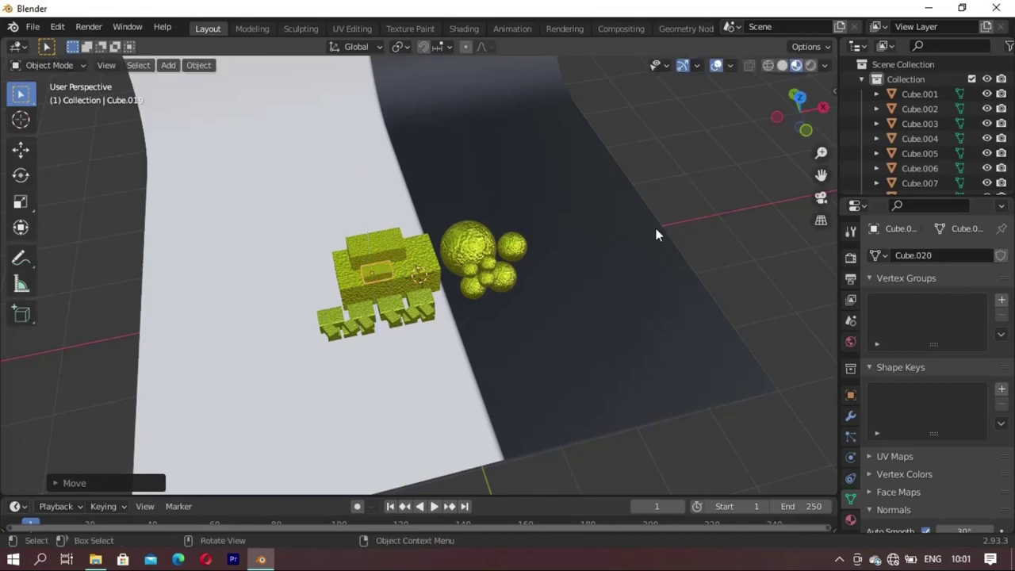
{"action": "middle_click_drag", "start_coordinate": [392, 334], "coordinate": [403, 329]}
{"action": "key", "text": "g"}
{"action": "key", "text": "z"}
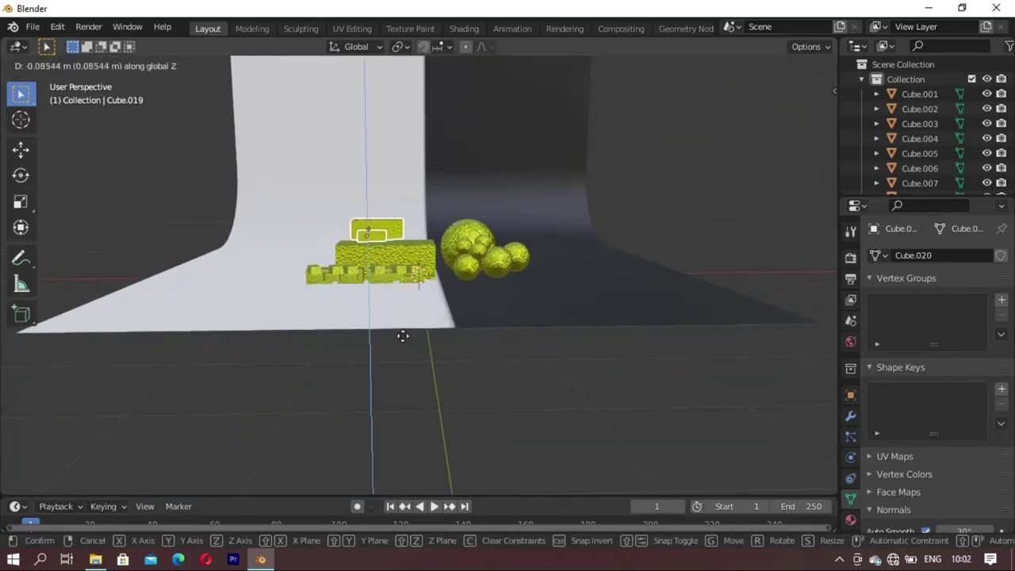
{"action": "left_click", "coordinate": [404, 342]}
Step: Lower the small spheres about 0.095 m along Z to settle on the floor
{"action": "mouse_move", "coordinate": [404, 343]}
{"action": "middle_mouse_down"}
{"action": "mouse_move", "coordinate": [476, 325]}
{"action": "mouse_move", "coordinate": [290, 329]}
{"action": "mouse_move", "coordinate": [353, 277]}
{"action": "middle_mouse_up"}
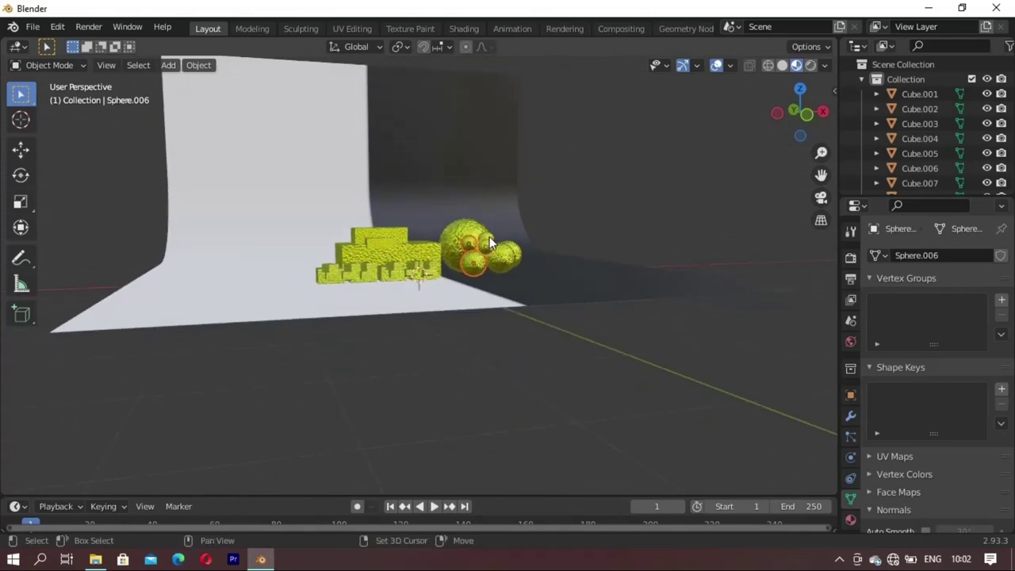
{"action": "mouse_move", "coordinate": [516, 250]}
{"action": "middle_mouse_down"}
{"action": "mouse_move", "coordinate": [455, 278]}
{"action": "mouse_move", "coordinate": [435, 380]}
{"action": "mouse_move", "coordinate": [582, 310]}
{"action": "mouse_move", "coordinate": [364, 289]}
{"action": "mouse_move", "coordinate": [521, 274]}
{"action": "middle_mouse_up"}
{"action": "key", "text": "g"}
{"action": "key", "text": "z"}
{"action": "left_click", "coordinate": [453, 274]}
{"action": "left_click", "coordinate": [521, 274]}
Step: Switch to rendered preview and add a 100 W area light raised above the objects
{"action": "left_click", "coordinate": [810, 65]}
{"action": "key", "text": "shift+a"}
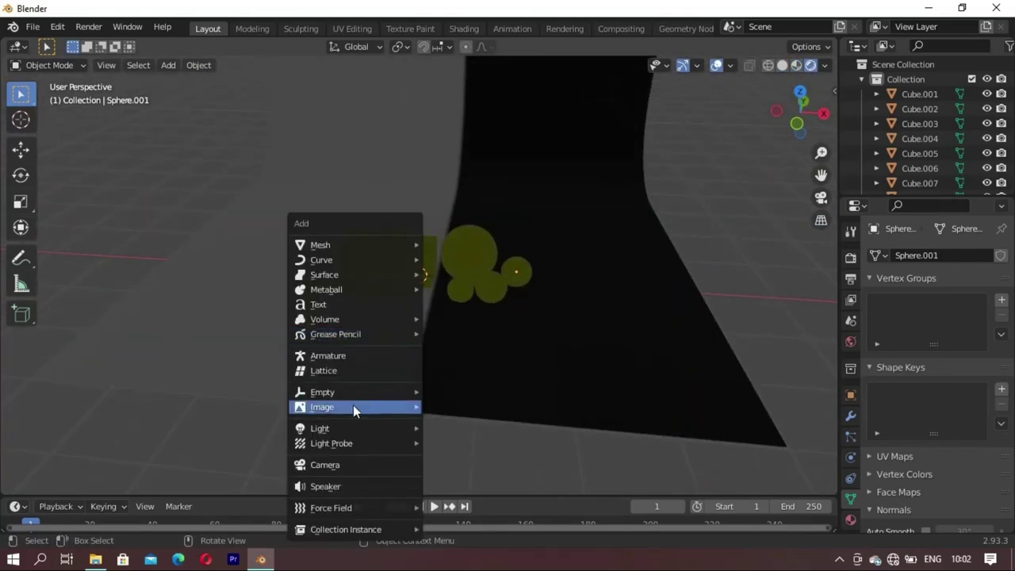
{"action": "left_click", "coordinate": [444, 464]}
{"action": "key", "text": "g"}
{"action": "key", "text": "z"}
{"action": "left_click", "coordinate": [957, 352]}
{"action": "type", "text": "1"}
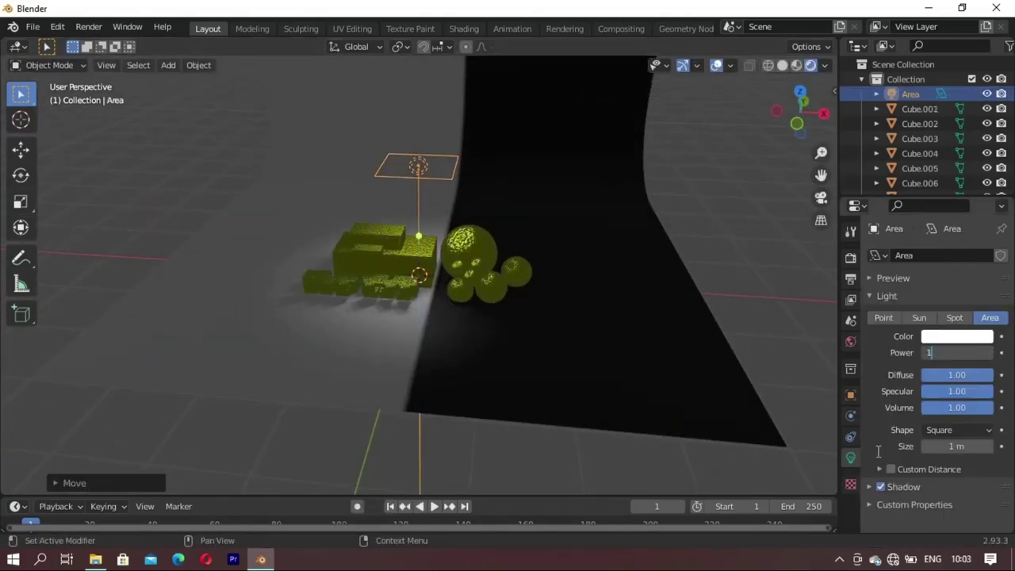
{"action": "type", "text": "00"}
{"action": "key", "text": "Return"}
{"action": "key", "text": "s"}
{"action": "left_click", "coordinate": [491, 273]}
Step: Lower the area light over the objects and add two copies along the Y axis
{"action": "key", "text": "g"}
{"action": "key", "text": "z"}
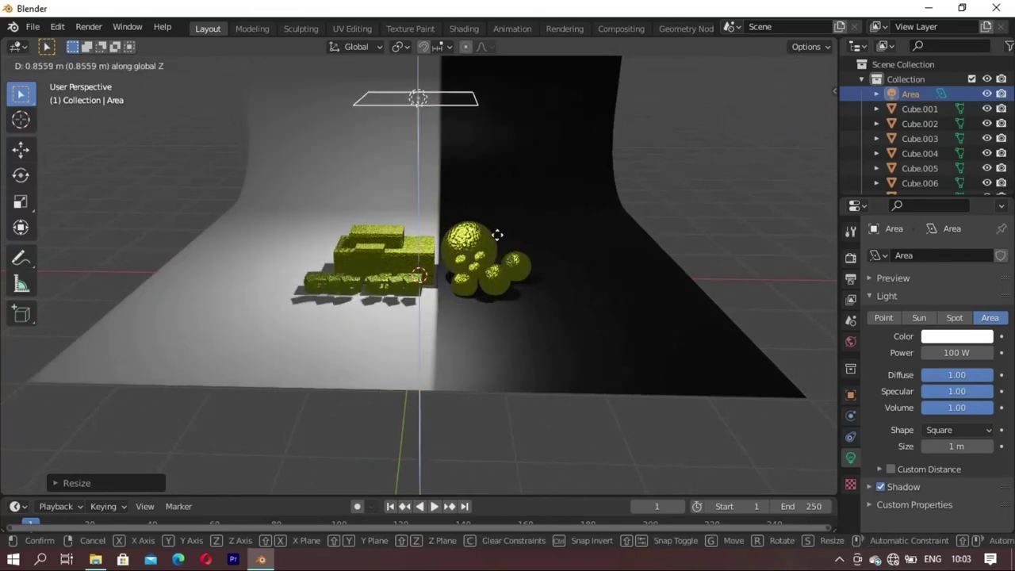
{"action": "left_click", "coordinate": [482, 333]}
{"action": "key", "text": "shift+d"}
{"action": "key", "text": "y"}
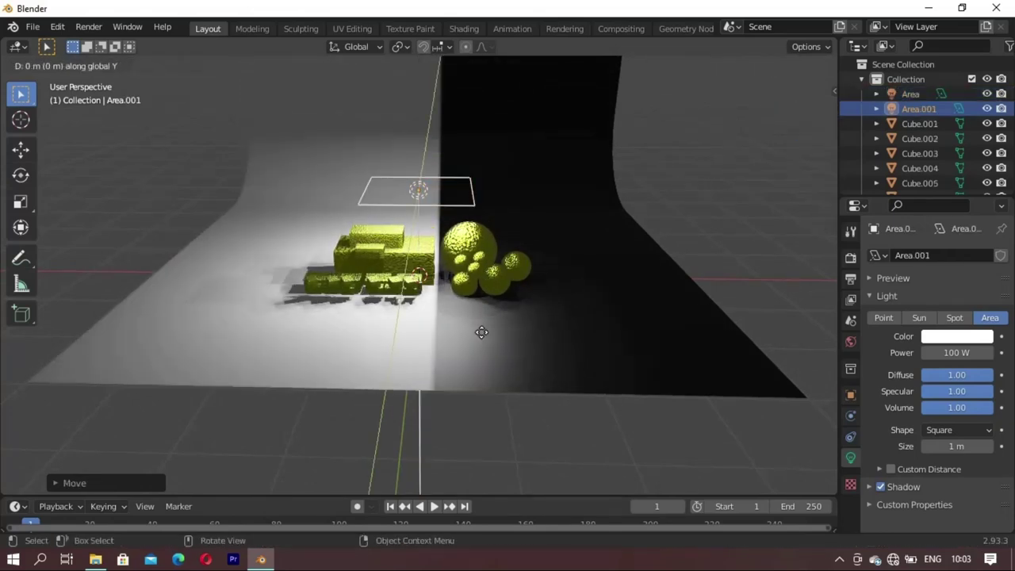
{"action": "left_click", "coordinate": [483, 294]}
{"action": "key", "text": "shift+d"}
{"action": "key", "text": "y"}
{"action": "left_click", "coordinate": [465, 367]}
{"action": "mouse_move", "coordinate": [465, 367]}
{"action": "middle_mouse_down"}
{"action": "mouse_move", "coordinate": [466, 389]}
{"action": "mouse_move", "coordinate": [428, 238]}
{"action": "middle_mouse_up"}
Step: Duplicate the original area light twice along X and tilt one toward the objects
{"action": "left_click", "coordinate": [419, 199]}
{"action": "key", "text": "shift+d"}
{"action": "key", "text": "x"}
{"action": "left_click", "coordinate": [391, 382]}
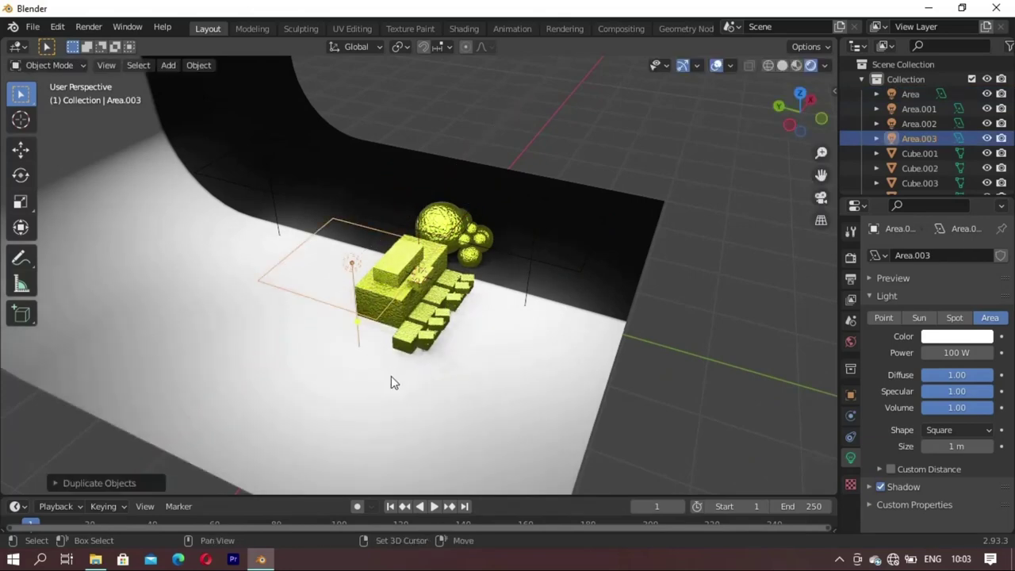
{"action": "key", "text": "shift+d"}
{"action": "key", "text": "x"}
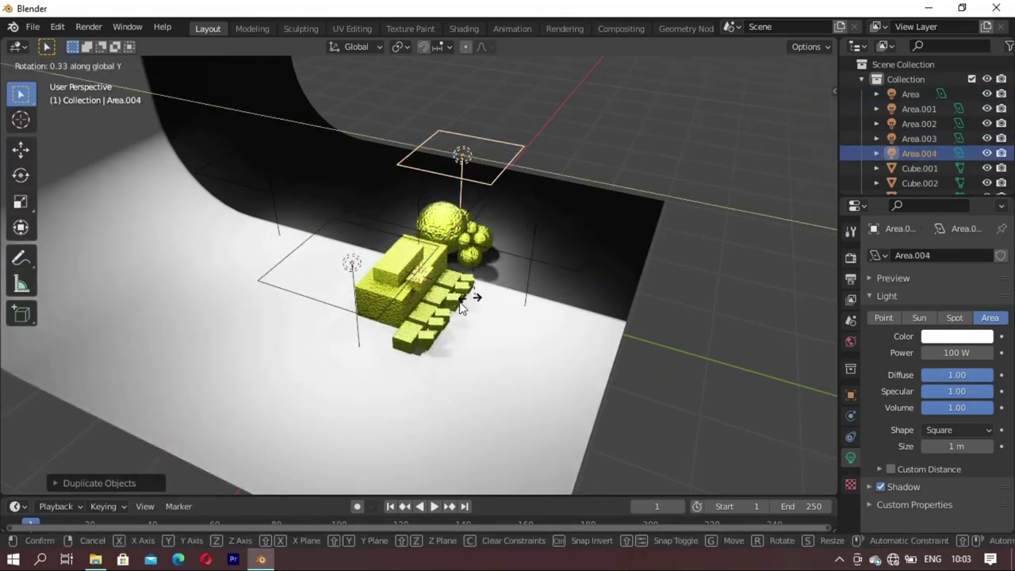
{"action": "key", "text": "r"}
{"action": "left_click", "coordinate": [354, 285]}
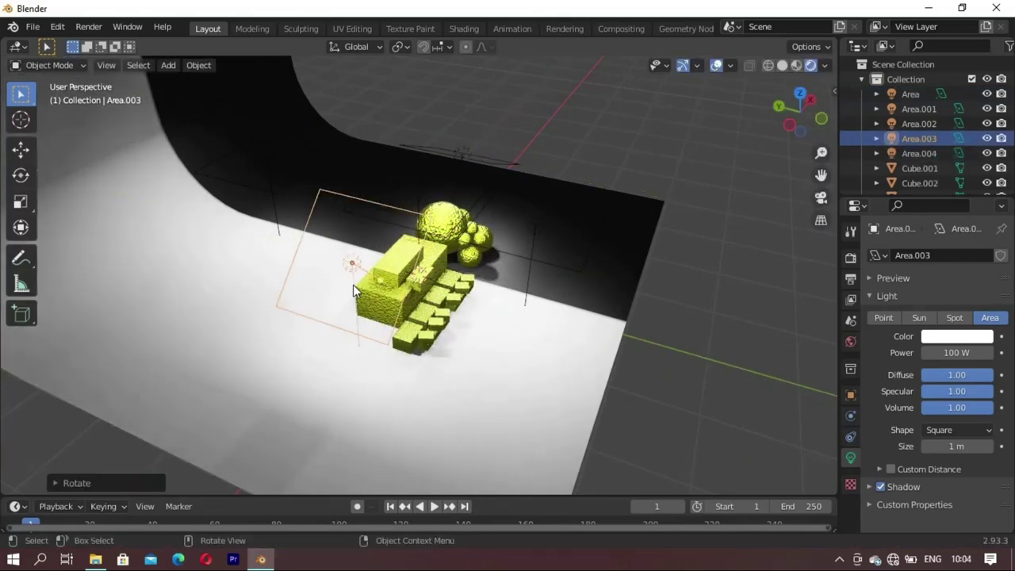
Step: Rotate another area light and shift the left light along the Y axis
{"action": "left_click", "coordinate": [353, 285]}
{"action": "mouse_move", "coordinate": [648, 155]}
{"action": "middle_mouse_down"}
{"action": "mouse_move", "coordinate": [530, 318]}
{"action": "mouse_move", "coordinate": [568, 354]}
{"action": "middle_mouse_up"}
{"action": "left_click", "coordinate": [568, 354]}
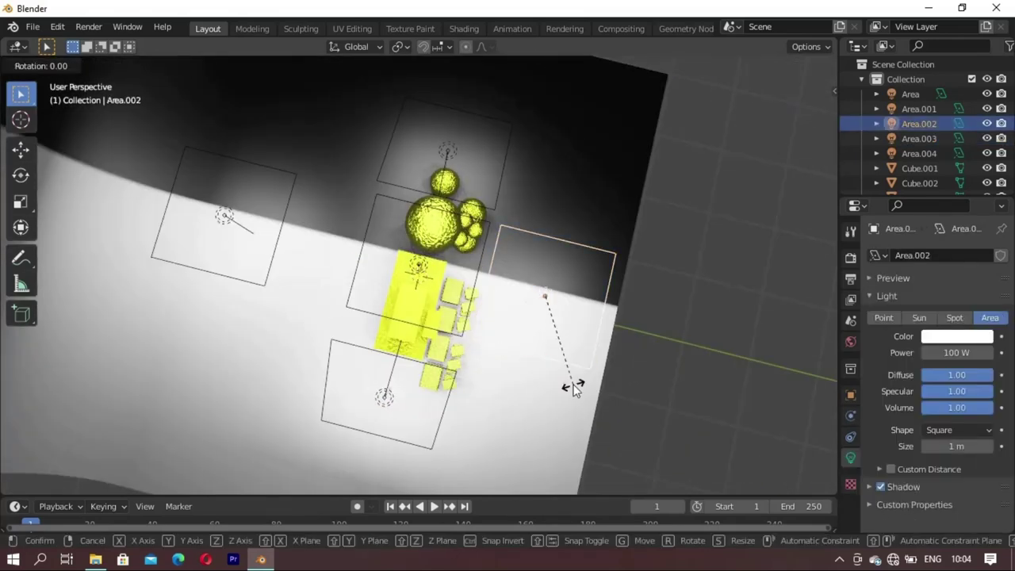
{"action": "left_click", "coordinate": [516, 370]}
{"action": "left_click", "coordinate": [239, 223]}
{"action": "key", "text": "g"}
{"action": "key", "text": "y"}
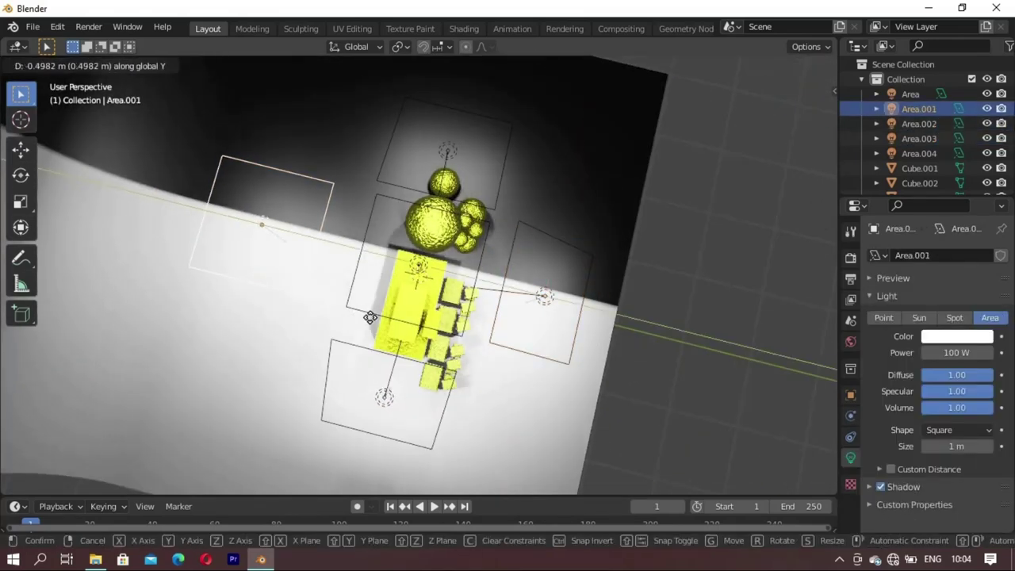
{"action": "left_click", "coordinate": [442, 324]}
{"action": "mouse_move", "coordinate": [442, 324]}
{"action": "middle_mouse_down"}
{"action": "mouse_move", "coordinate": [368, 254]}
{"action": "mouse_move", "coordinate": [385, 261]}
{"action": "mouse_move", "coordinate": [552, 194]}
{"action": "mouse_move", "coordinate": [411, 300]}
{"action": "mouse_move", "coordinate": [460, 238]}
{"action": "mouse_move", "coordinate": [334, 227]}
{"action": "middle_mouse_up"}
Step: Adjust a stacked block and a small cube vertically, then preview in rendered shading
{"action": "left_click", "coordinate": [375, 193]}
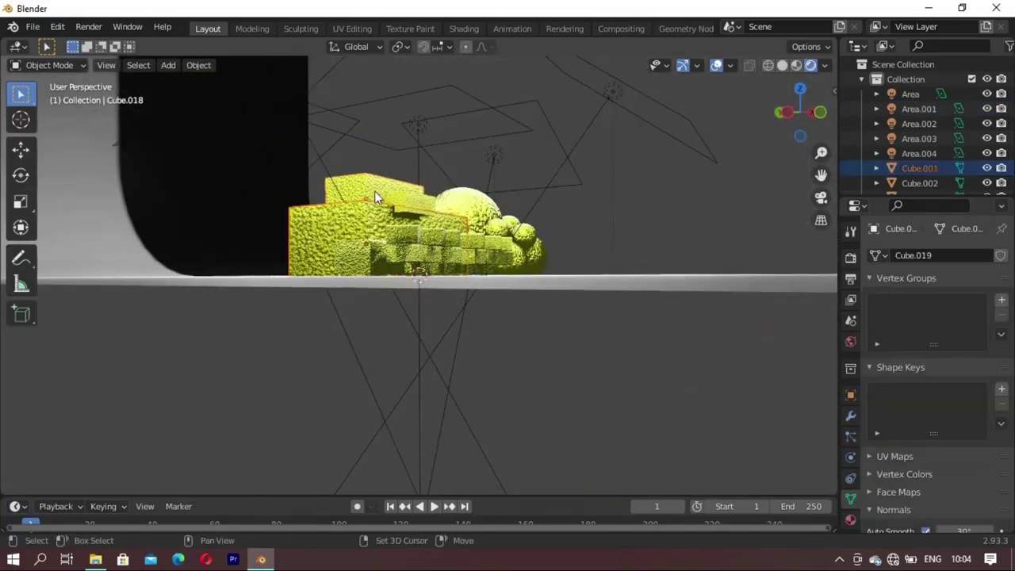
{"action": "left_click", "coordinate": [399, 276]}
{"action": "mouse_move", "coordinate": [399, 277]}
{"action": "middle_mouse_down"}
{"action": "mouse_move", "coordinate": [415, 284]}
{"action": "mouse_move", "coordinate": [446, 274]}
{"action": "mouse_move", "coordinate": [402, 281]}
{"action": "mouse_move", "coordinate": [418, 257]}
{"action": "mouse_move", "coordinate": [455, 295]}
{"action": "middle_mouse_up"}
{"action": "left_click", "coordinate": [437, 234]}
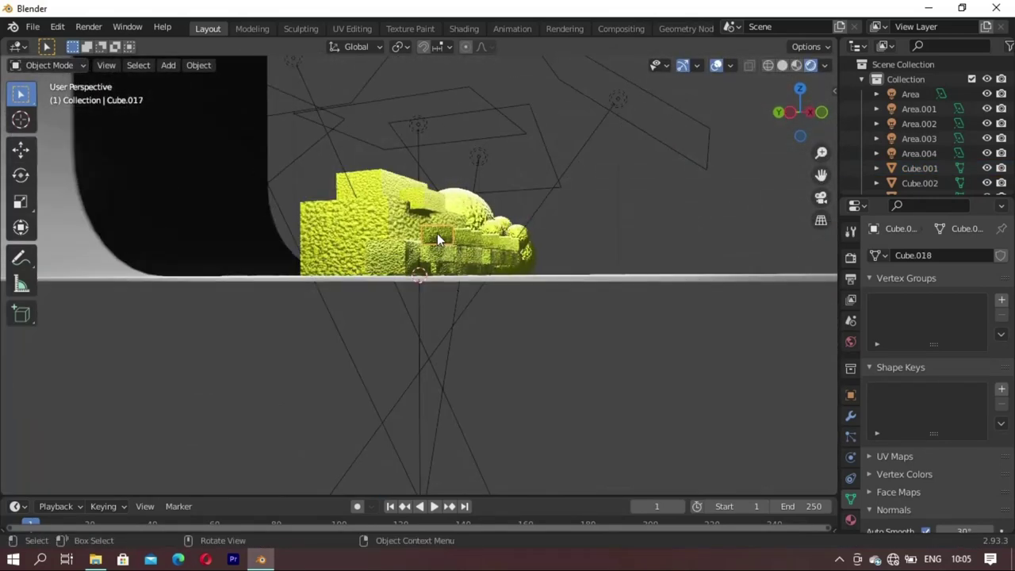
{"action": "key", "text": "z"}
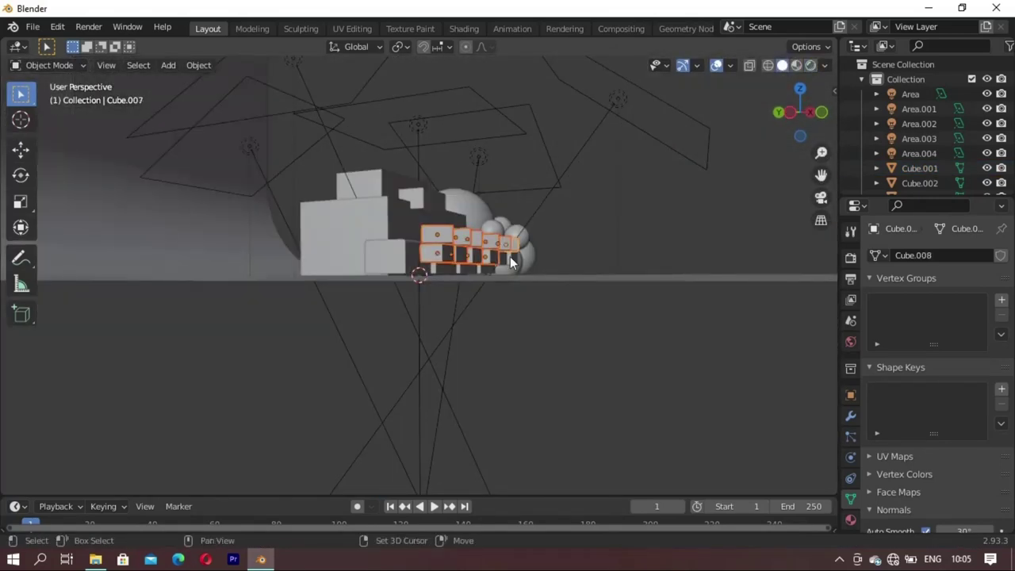
{"action": "left_click", "coordinate": [507, 257], "text": "shift"}
{"action": "key", "text": "g"}
{"action": "key", "text": "z"}
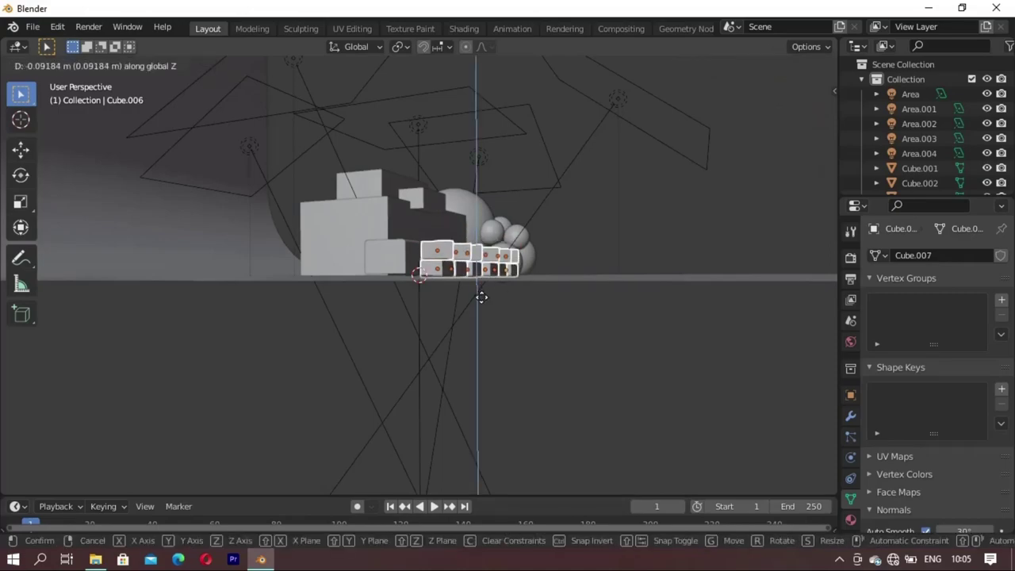
{"action": "left_click", "coordinate": [810, 65]}
{"action": "mouse_move", "coordinate": [811, 65]}
{"action": "middle_mouse_down"}
{"action": "mouse_move", "coordinate": [534, 176]}
{"action": "mouse_move", "coordinate": [450, 293]}
{"action": "mouse_move", "coordinate": [339, 272]}
{"action": "mouse_move", "coordinate": [394, 290]}
{"action": "middle_mouse_up"}
Step: Add a point light, raise it along Z, and set its power to 100 W
{"action": "key", "text": "shift+a"}
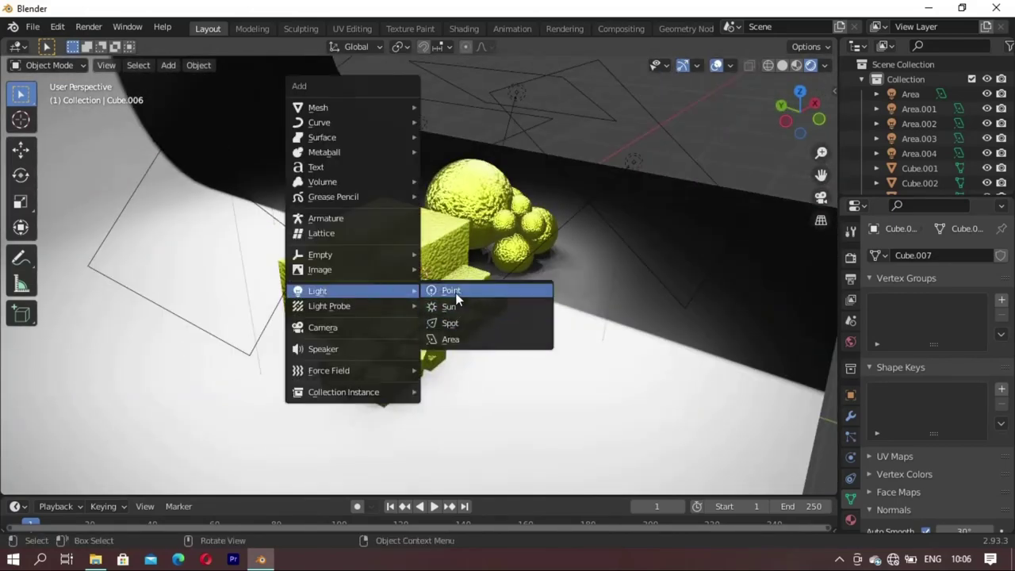
{"action": "left_click", "coordinate": [456, 292]}
{"action": "key", "text": "g"}
{"action": "left_click", "coordinate": [479, 262]}
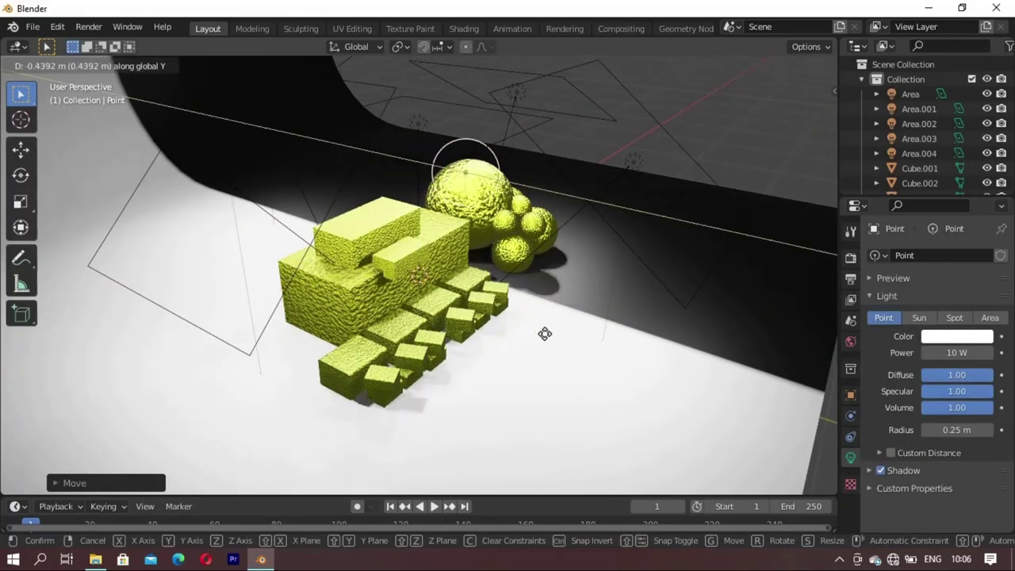
{"action": "key", "text": "z"}
{"action": "left_click", "coordinate": [596, 426]}
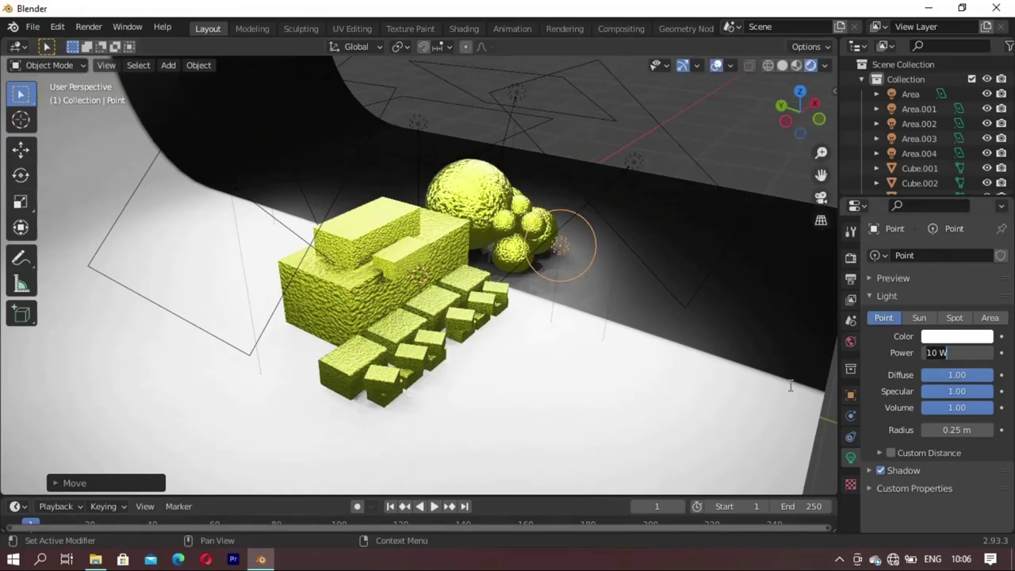
{"action": "left_click", "coordinate": [958, 352]}
{"action": "type", "text": "100"}
{"action": "key", "text": "Return"}
Step: Duplicate the point light and place the copies among the spheres and blocks
{"action": "mouse_move", "coordinate": [589, 336]}
{"action": "middle_mouse_down"}
{"action": "mouse_move", "coordinate": [603, 342]}
{"action": "mouse_move", "coordinate": [433, 376]}
{"action": "mouse_move", "coordinate": [557, 300]}
{"action": "middle_mouse_up"}
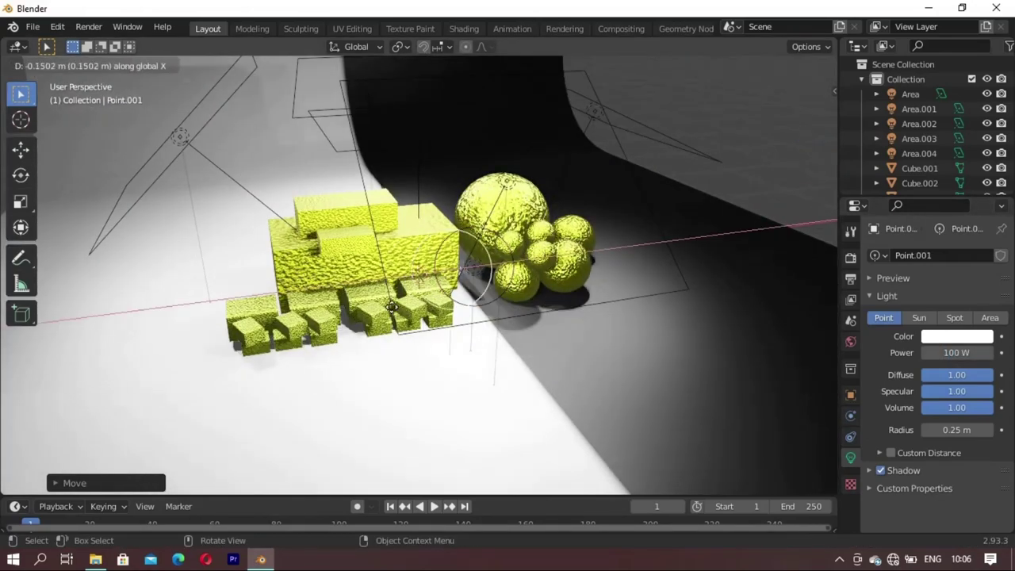
{"action": "left_click", "coordinate": [329, 332]}
{"action": "key", "text": "shift+d"}
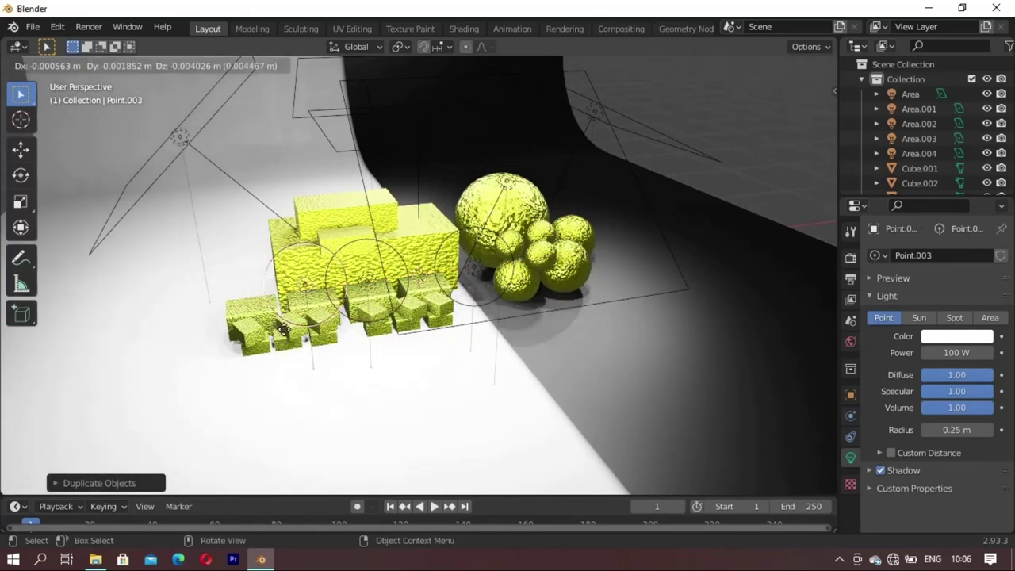
{"action": "left_click", "coordinate": [505, 334]}
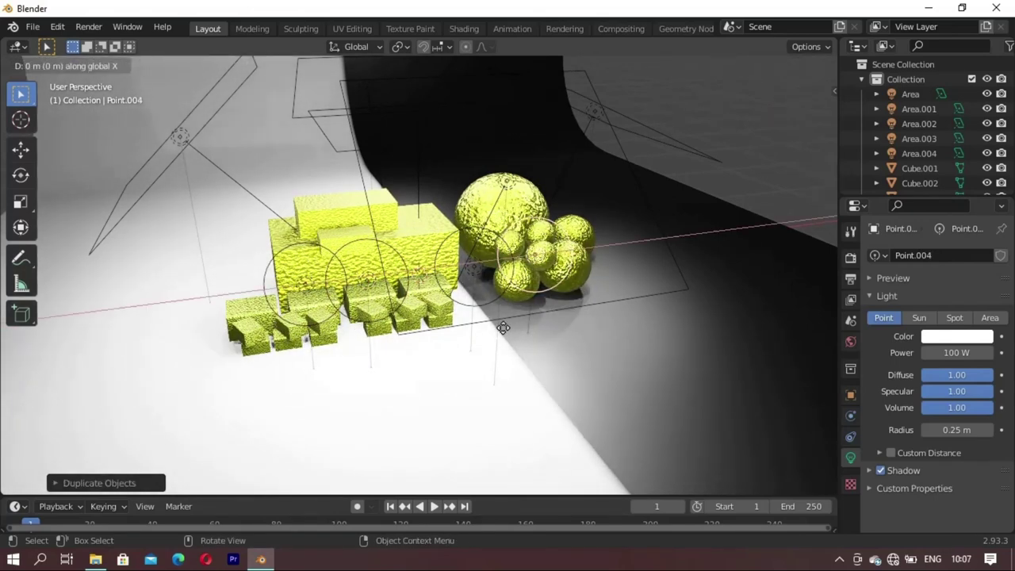
{"action": "key", "text": "g"}
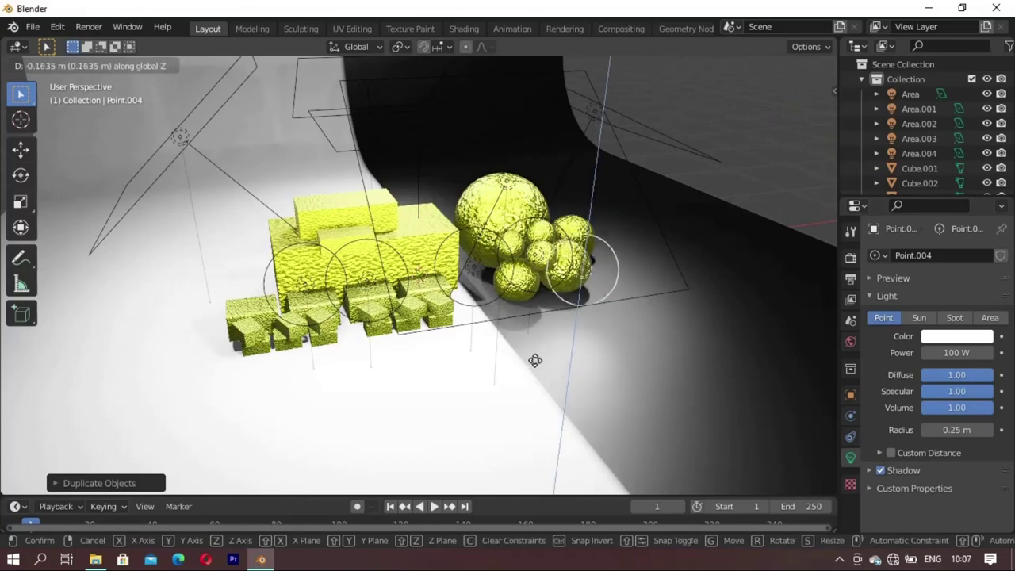
{"action": "left_click", "coordinate": [535, 357]}
{"action": "middle_click_drag", "start_coordinate": [535, 358], "coordinate": [416, 302]}
Step: Add a new area light, raise it along Z and tilt it about the Y axis
{"action": "key", "text": "shift+a"}
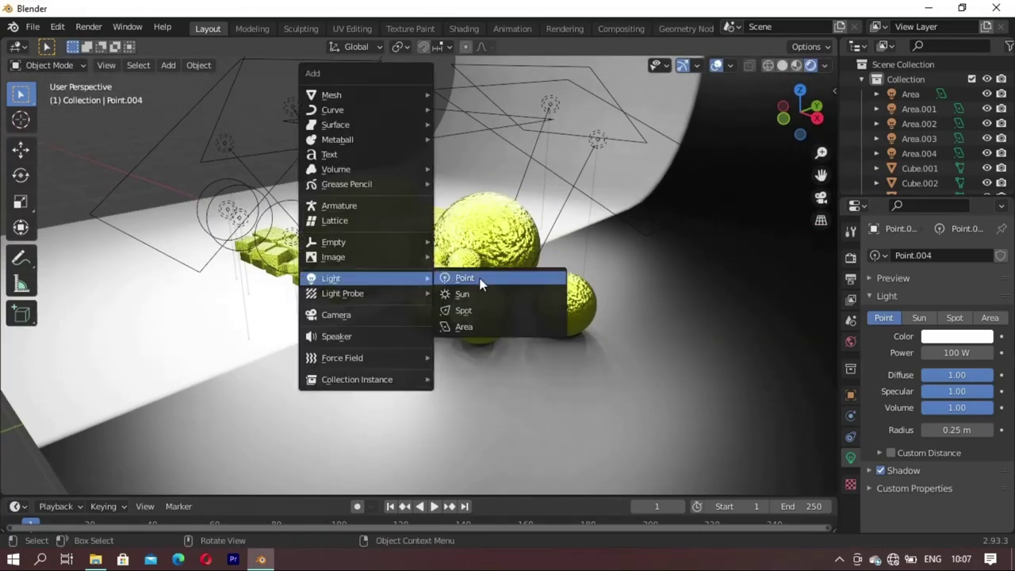
{"action": "left_click", "coordinate": [467, 323]}
{"action": "key", "text": "g"}
{"action": "key", "text": "z"}
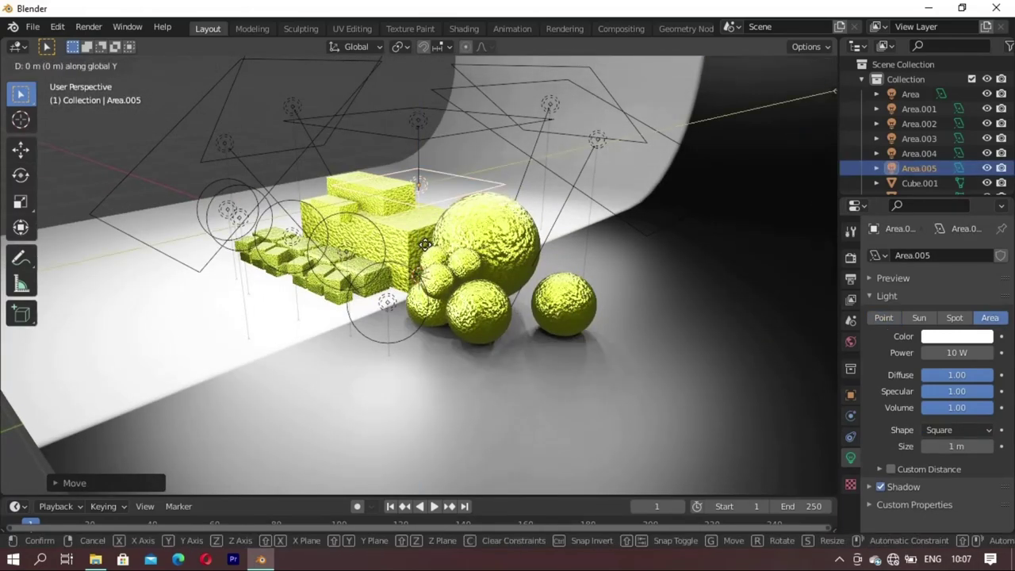
{"action": "left_click", "coordinate": [580, 369]}
{"action": "key", "text": "g"}
{"action": "key", "text": "z"}
{"action": "key", "text": "r"}
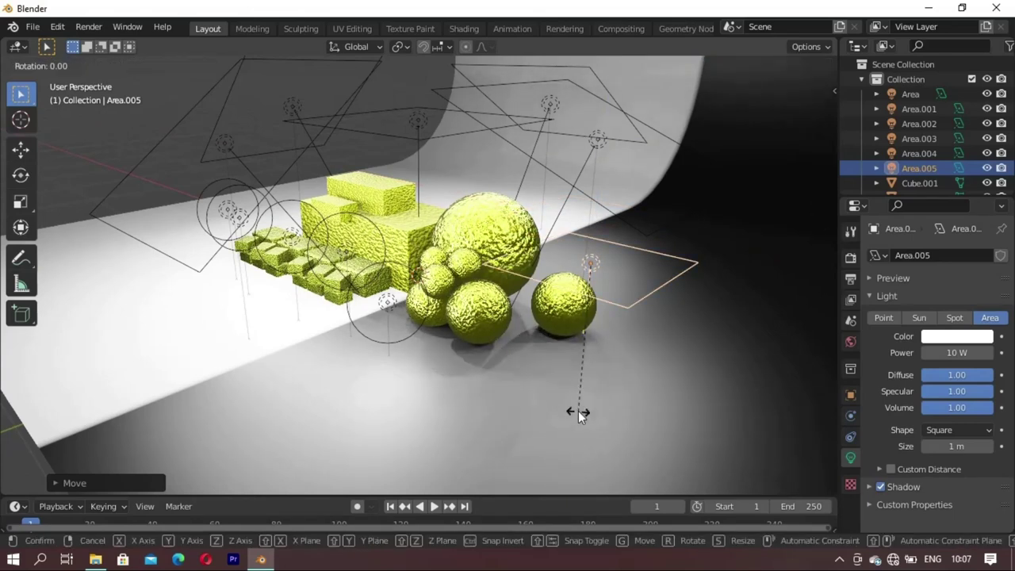
{"action": "key", "text": "y"}
{"action": "left_click", "coordinate": [426, 315]}
Step: Reposition and re-angle the area light toward the spheres, enlarge it, and set its power to 100 W
{"action": "key", "text": "g"}
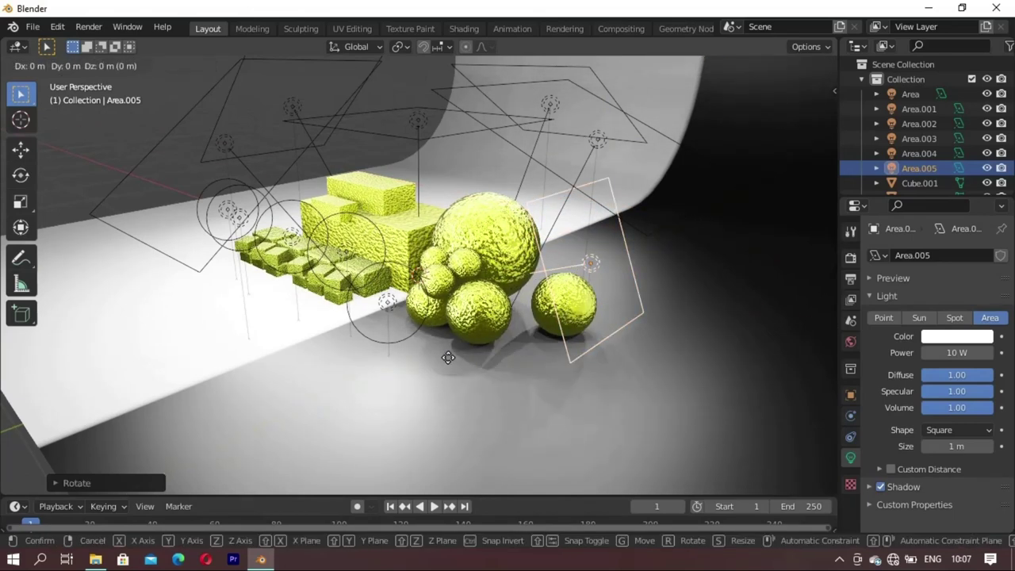
{"action": "left_click", "coordinate": [559, 434]}
{"action": "key", "text": "r"}
{"action": "key", "text": "y"}
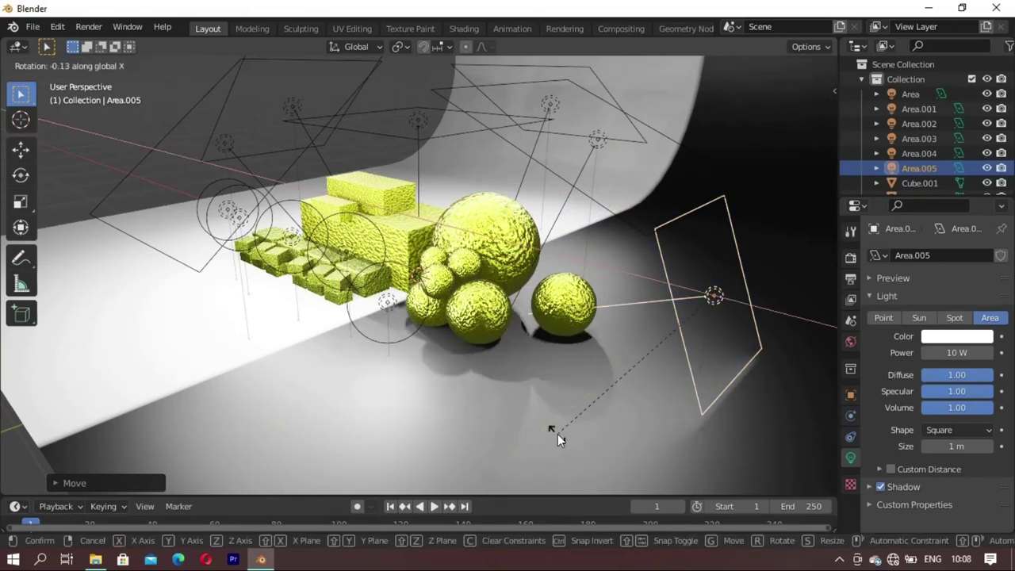
{"action": "left_click", "coordinate": [513, 398]}
{"action": "key", "text": "s"}
{"action": "left_click", "coordinate": [781, 427]}
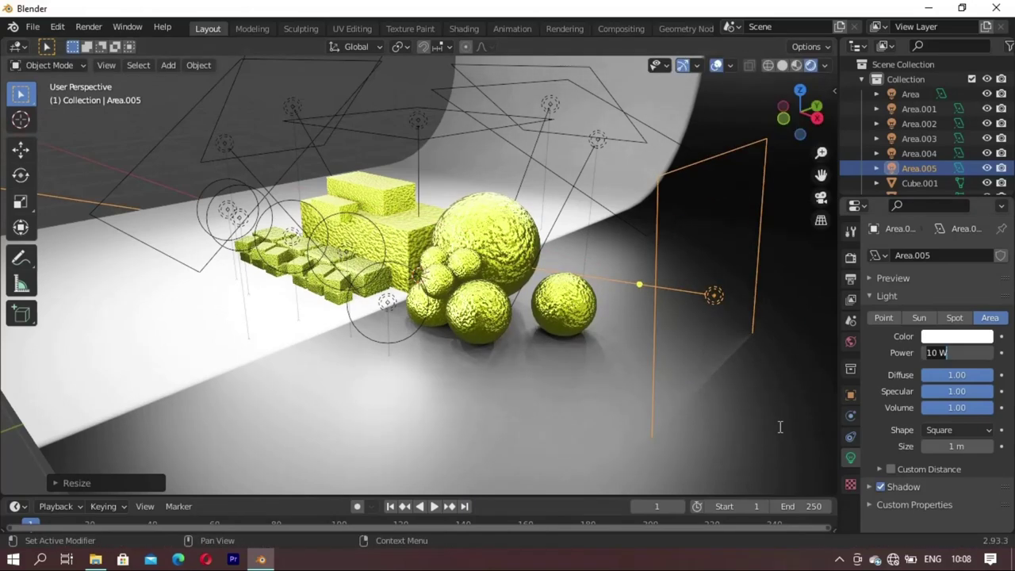
{"action": "key", "text": "Return"}
{"action": "middle_click_drag", "start_coordinate": [274, 351], "coordinate": [377, 361]}
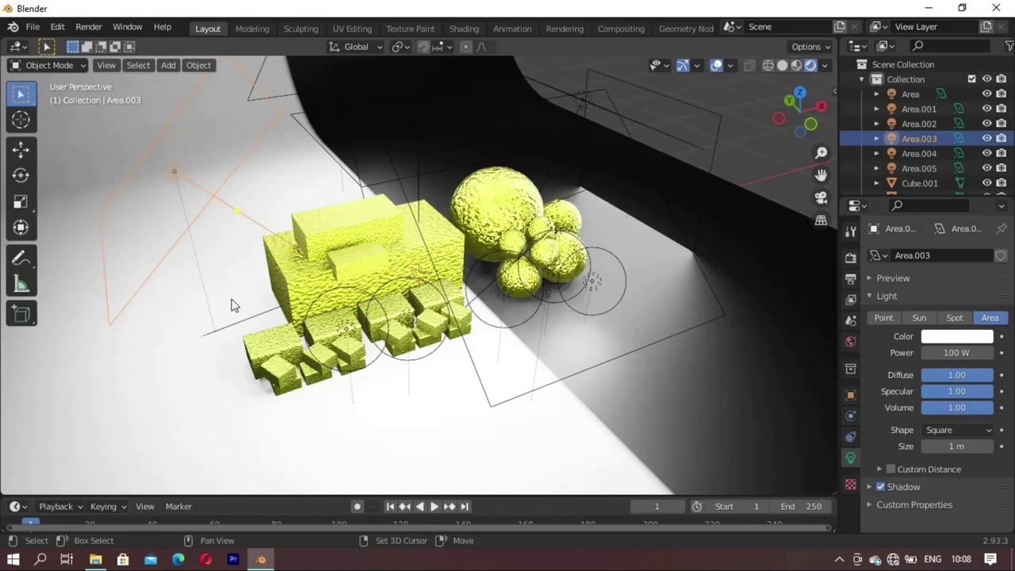
Step: Duplicate the other area light, move the copy vertically and tilt it about Y
{"action": "key", "text": "shift+d"}
{"action": "key", "text": "z"}
{"action": "key", "text": "r"}
{"action": "key", "text": "y"}
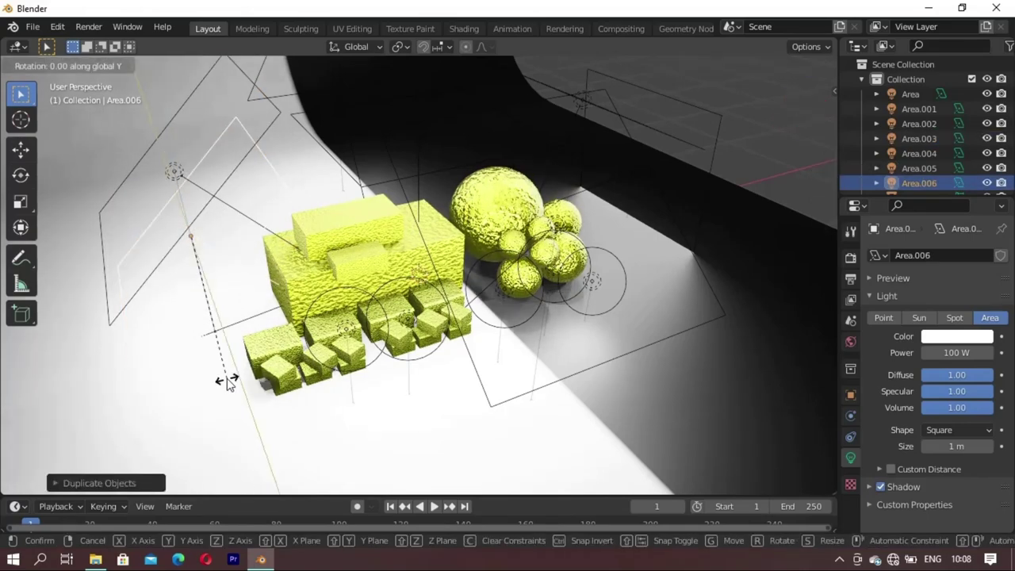
{"action": "mouse_move", "coordinate": [389, 388]}
{"action": "middle_mouse_down"}
{"action": "mouse_move", "coordinate": [579, 299]}
{"action": "mouse_move", "coordinate": [361, 245]}
{"action": "middle_mouse_up"}
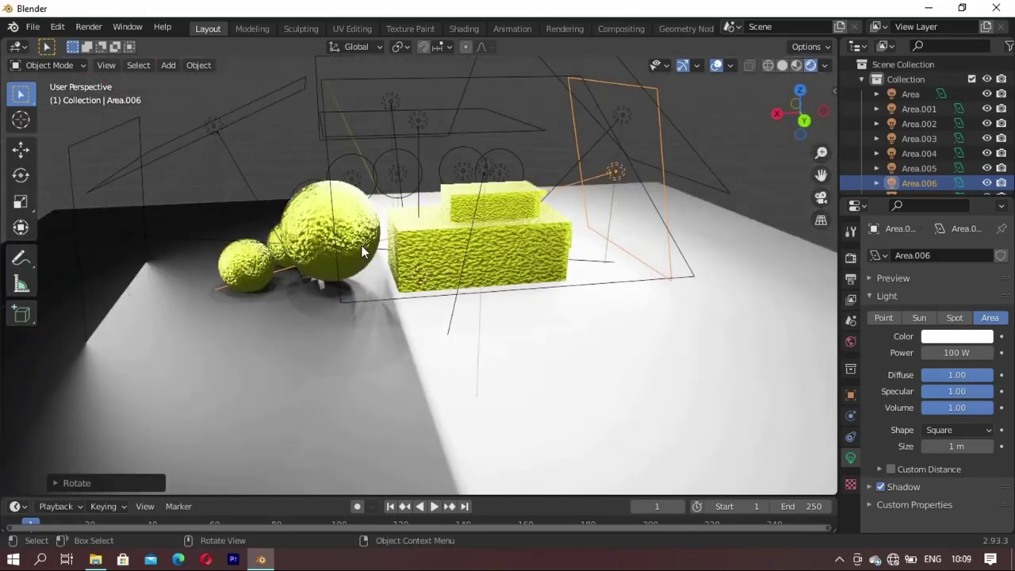
Step: Move the sphere vertically along Z and check it from the side
{"action": "left_click", "coordinate": [360, 245]}
{"action": "key", "text": "g"}
{"action": "key", "text": "z"}
{"action": "mouse_move", "coordinate": [303, 281]}
{"action": "middle_mouse_down"}
{"action": "mouse_move", "coordinate": [591, 280]}
{"action": "mouse_move", "coordinate": [498, 322]}
{"action": "mouse_move", "coordinate": [383, 297]}
{"action": "middle_mouse_up"}
Step: Add a camera to the scene and raise it along Z
{"action": "scroll", "coordinate": [383, 298], "scroll_direction": "down", "scroll_amount": 8}
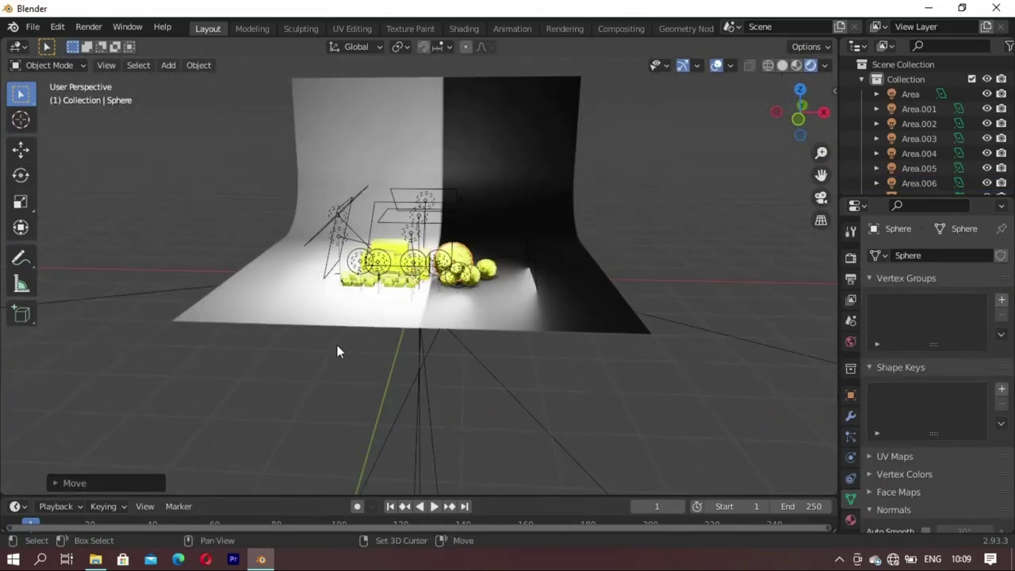
{"action": "key", "text": "shift+a"}
{"action": "left_click", "coordinate": [337, 381]}
{"action": "key", "text": "g"}
{"action": "key", "text": "z"}
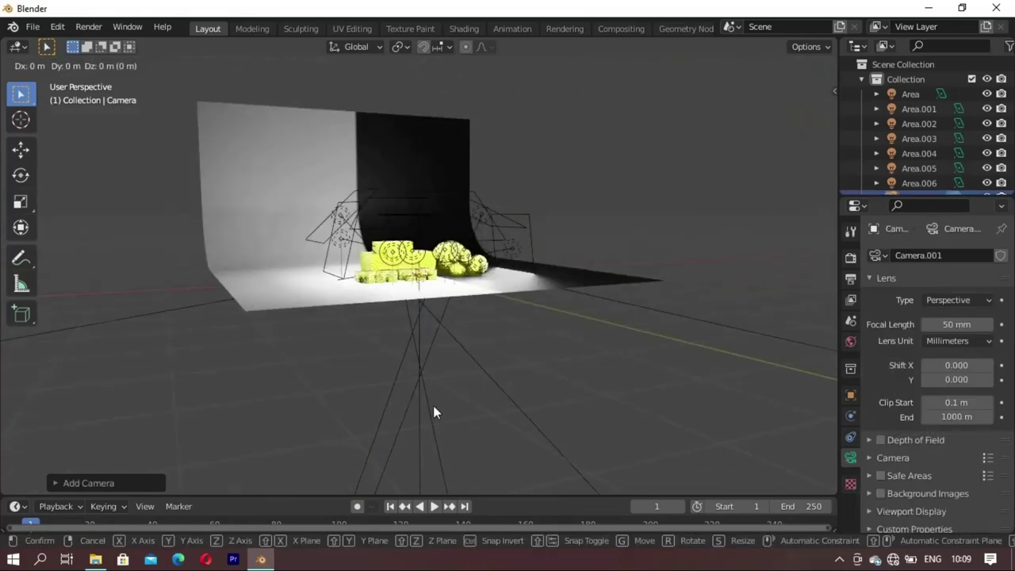
{"action": "left_click", "coordinate": [437, 313]}
{"action": "middle_click_drag", "start_coordinate": [437, 313], "coordinate": [554, 402]}
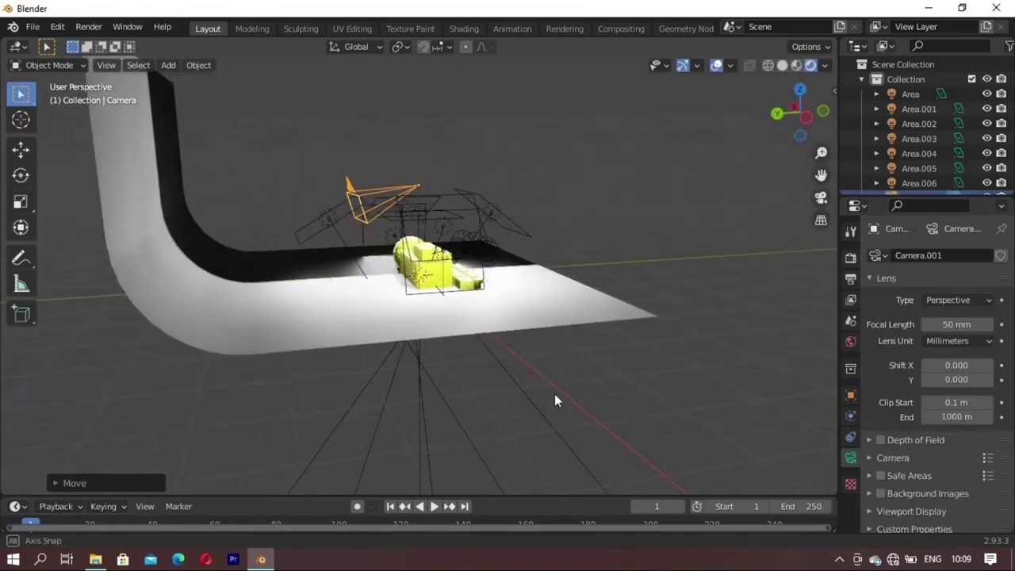
{"action": "left_click", "coordinate": [821, 321]}
Step: Look through the camera, enable Lock Camera to View, and reframe the yellow shapes
{"action": "key", "text": "KP_0"}
{"action": "key", "text": "n"}
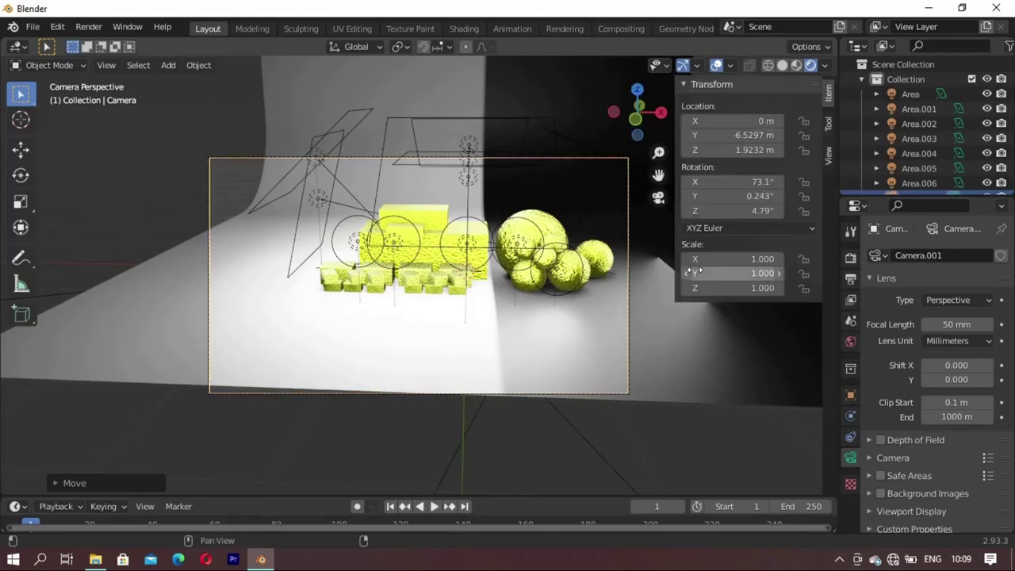
{"action": "left_click", "coordinate": [832, 144]}
{"action": "left_click", "coordinate": [741, 267]}
{"action": "key", "text": "n"}
{"action": "mouse_move", "coordinate": [742, 266]}
{"action": "middle_mouse_down"}
{"action": "mouse_move", "coordinate": [474, 326]}
{"action": "mouse_move", "coordinate": [524, 331]}
{"action": "mouse_move", "coordinate": [512, 361]}
{"action": "middle_mouse_up"}
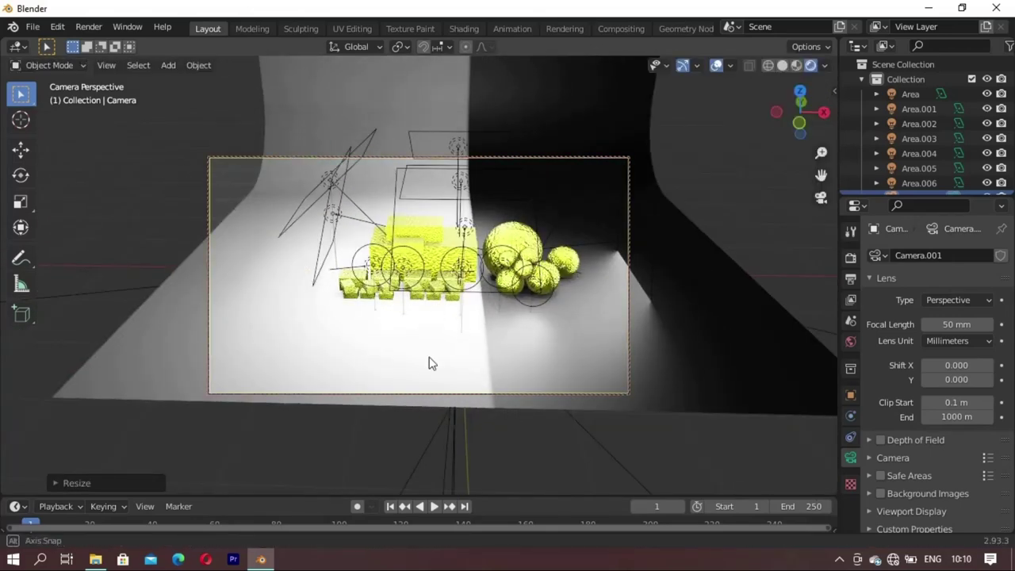
Step: Scale up the backdrop plane, then return to the camera view
{"action": "middle_click_drag", "start_coordinate": [429, 363], "coordinate": [405, 372]}
{"action": "left_click", "coordinate": [347, 446]}
{"action": "key", "text": "s"}
{"action": "left_click", "coordinate": [505, 362]}
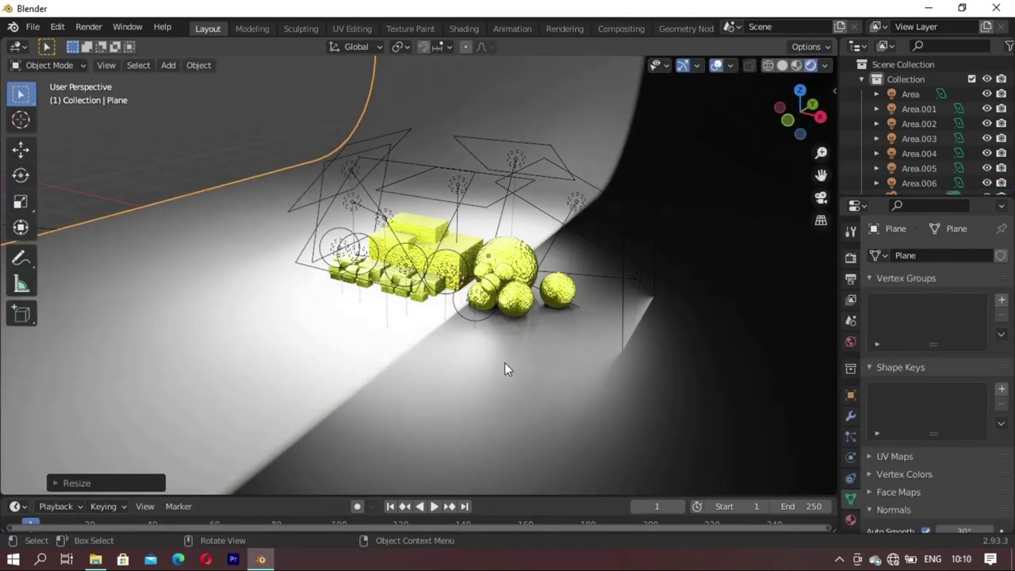
{"action": "key", "text": "KP_0"}
Step: Adjust the locked camera's framing of the yellow scene and render the image
{"action": "mouse_move", "coordinate": [500, 363]}
{"action": "middle_mouse_down"}
{"action": "mouse_move", "coordinate": [529, 344]}
{"action": "mouse_move", "coordinate": [496, 376]}
{"action": "mouse_move", "coordinate": [540, 357]}
{"action": "mouse_move", "coordinate": [347, 374]}
{"action": "mouse_move", "coordinate": [354, 377]}
{"action": "mouse_move", "coordinate": [268, 274]}
{"action": "middle_mouse_up"}
{"action": "left_click", "coordinate": [87, 28]}
{"action": "left_click", "coordinate": [106, 54]}
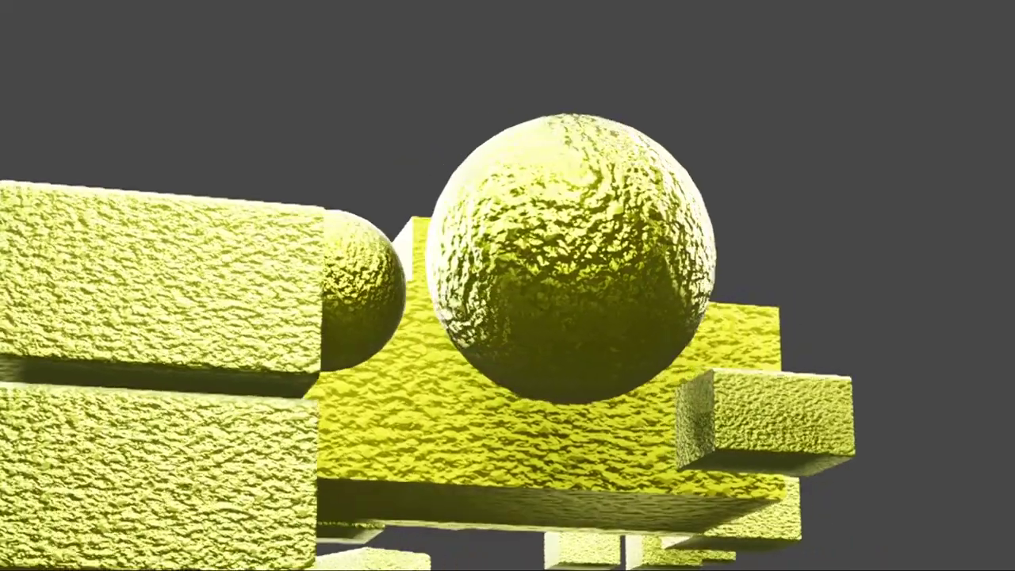